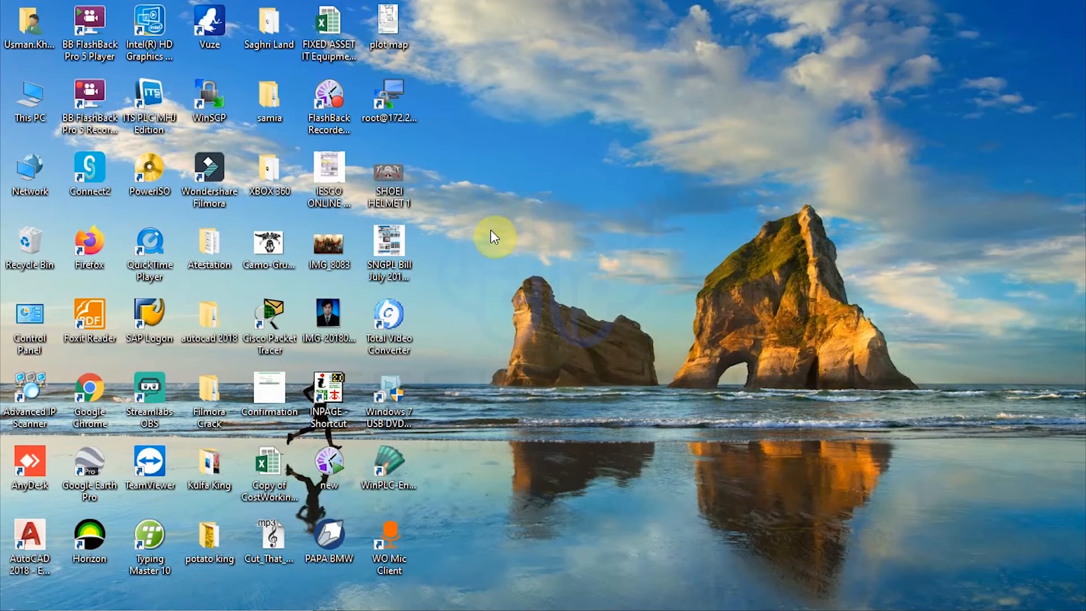
- Refresh the desktop and bring Firefox with the Elastix Add Route form to the front
right_click(505, 212)
left_click(525, 214)
left_click(490, 596)
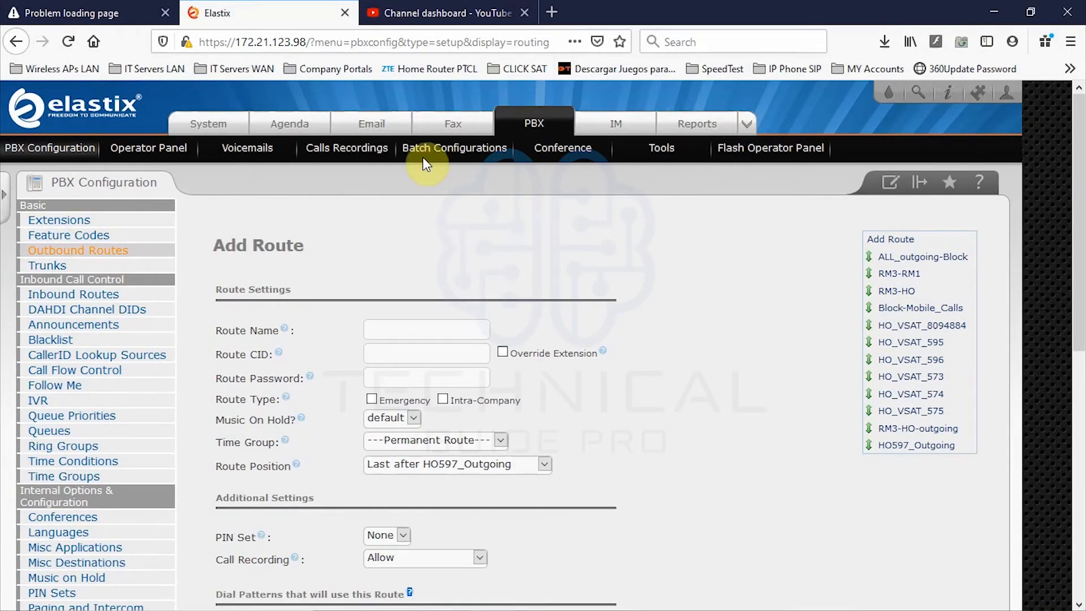
left_click(518, 121)
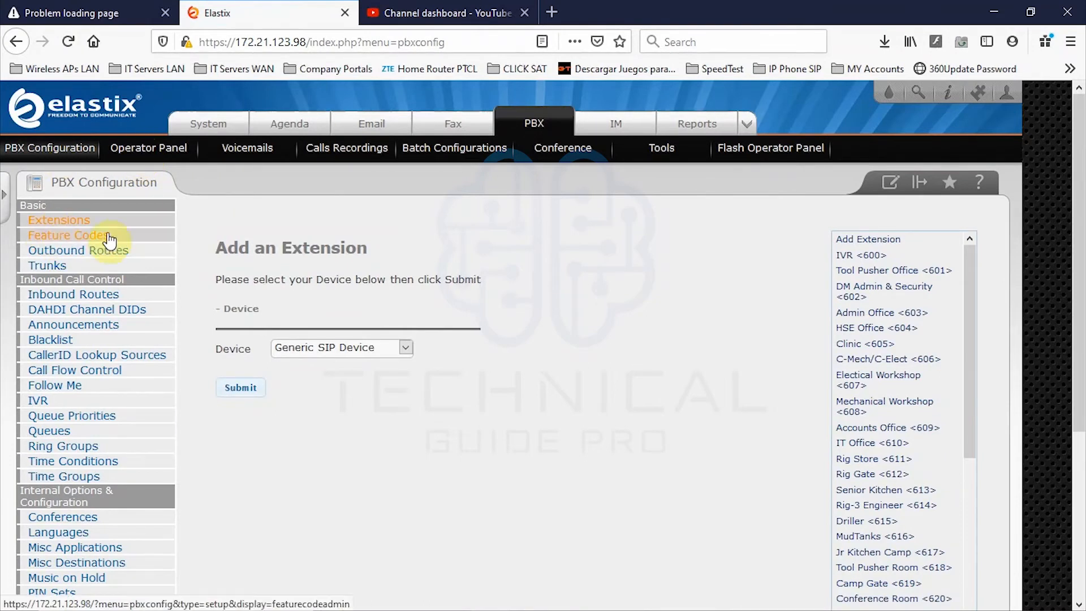
left_click(60, 253)
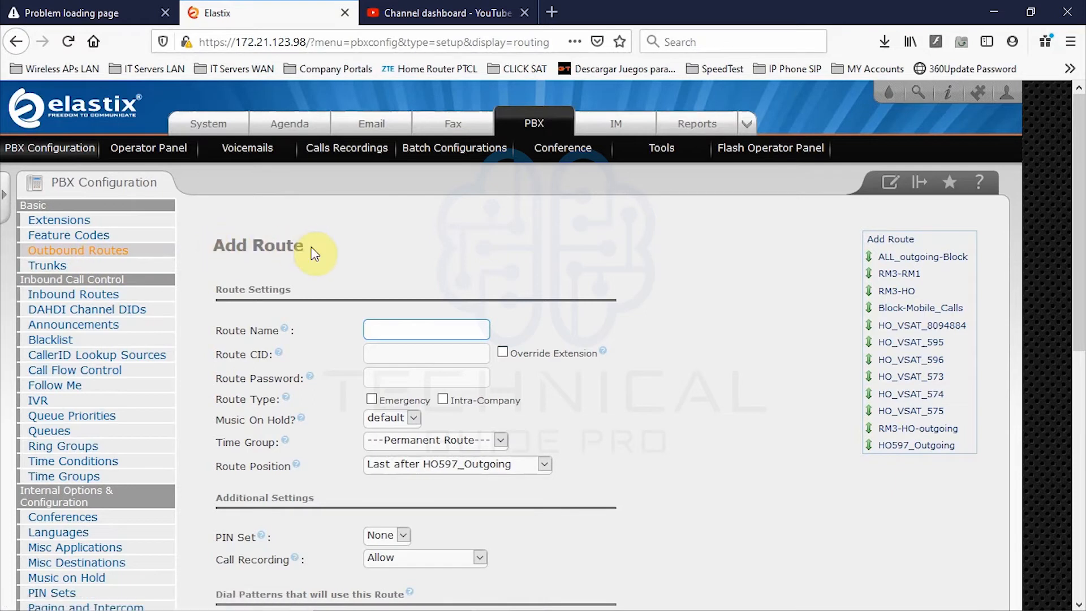
scroll(364, 537, "down", 6)
scroll(366, 535, "up", 6)
double_click(460, 263)
left_click(459, 264)
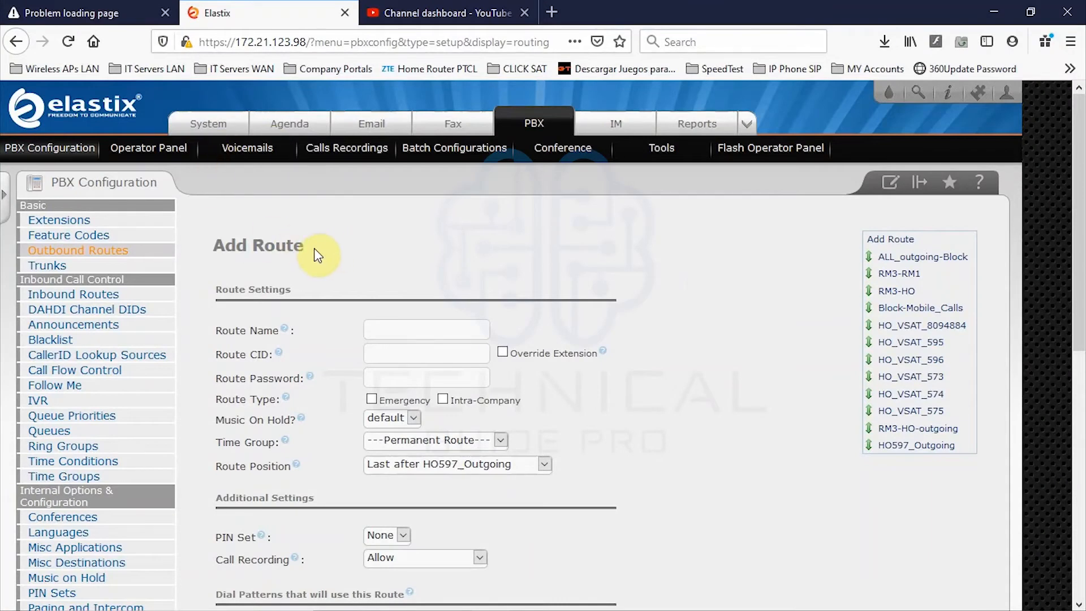
left_click(65, 258)
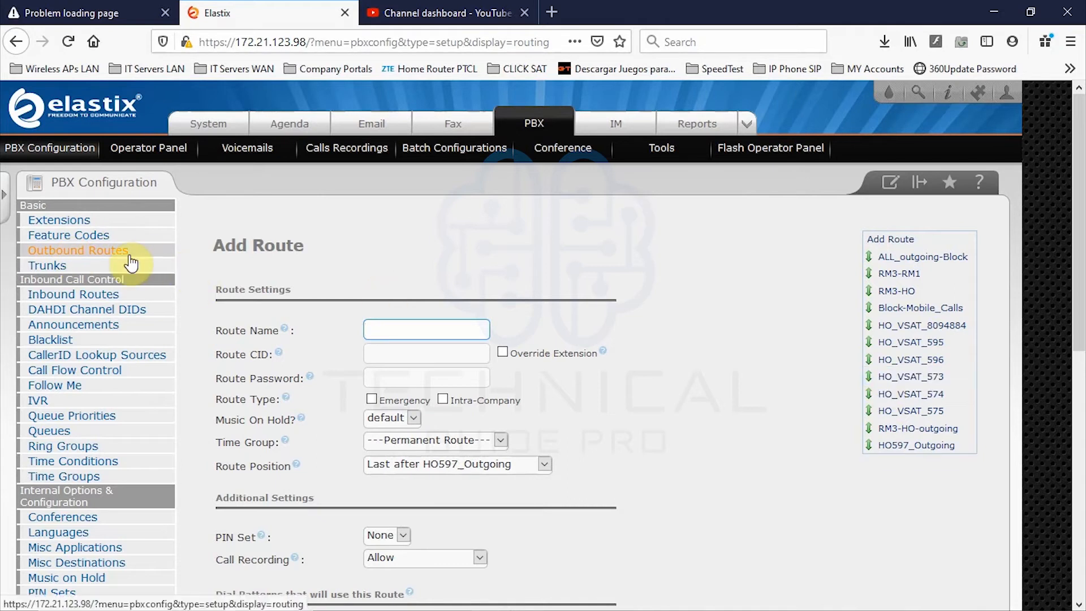
left_click(76, 232)
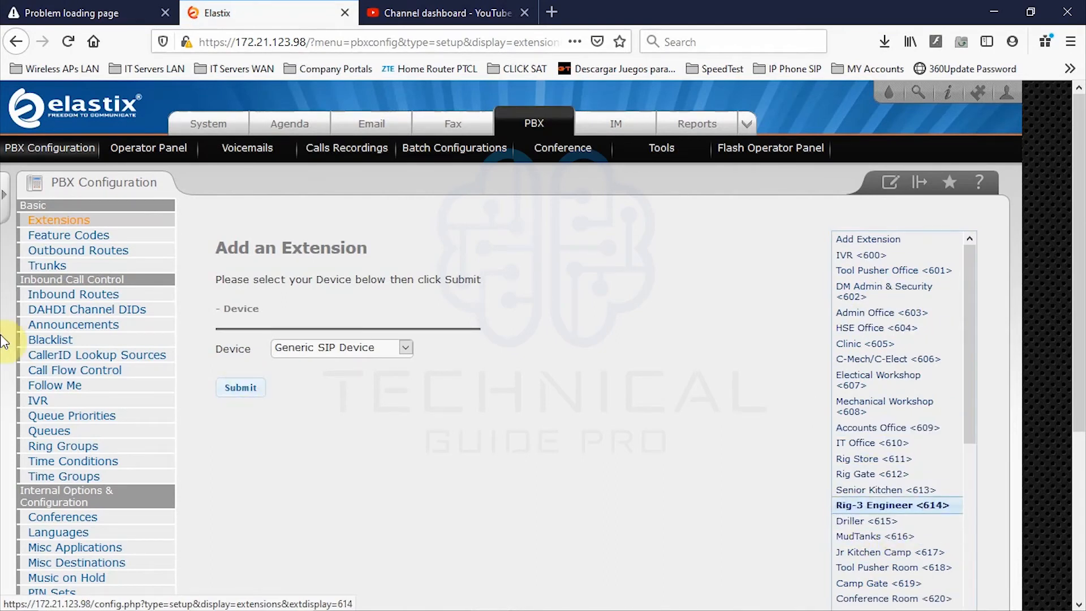
left_click(99, 254)
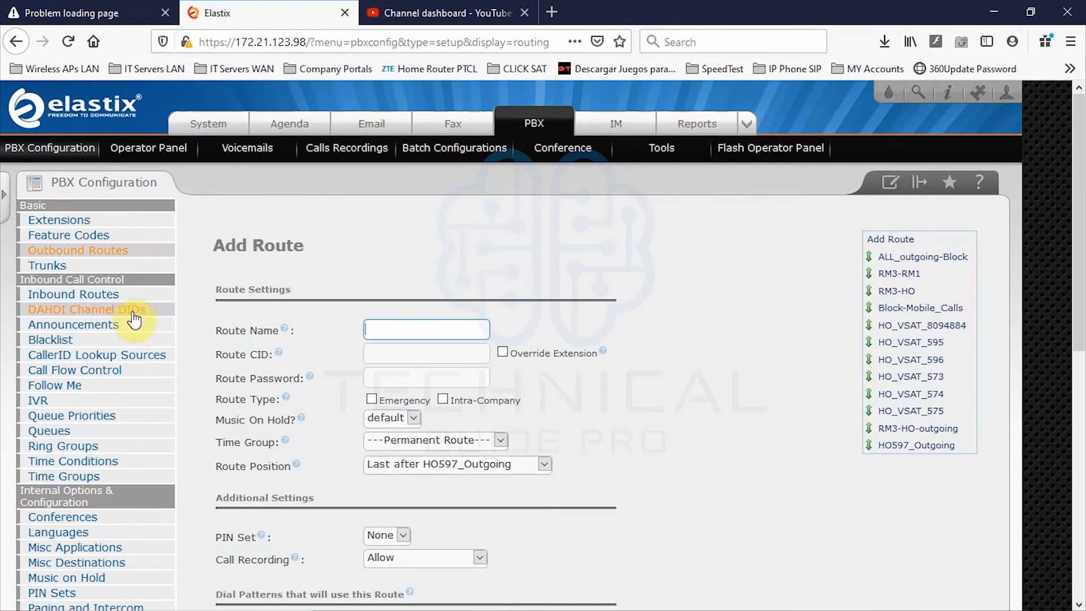
left_click(715, 402)
scroll(714, 403, "down", 3)
scroll(712, 403, "up", 3)
scroll(707, 408, "up", 1)
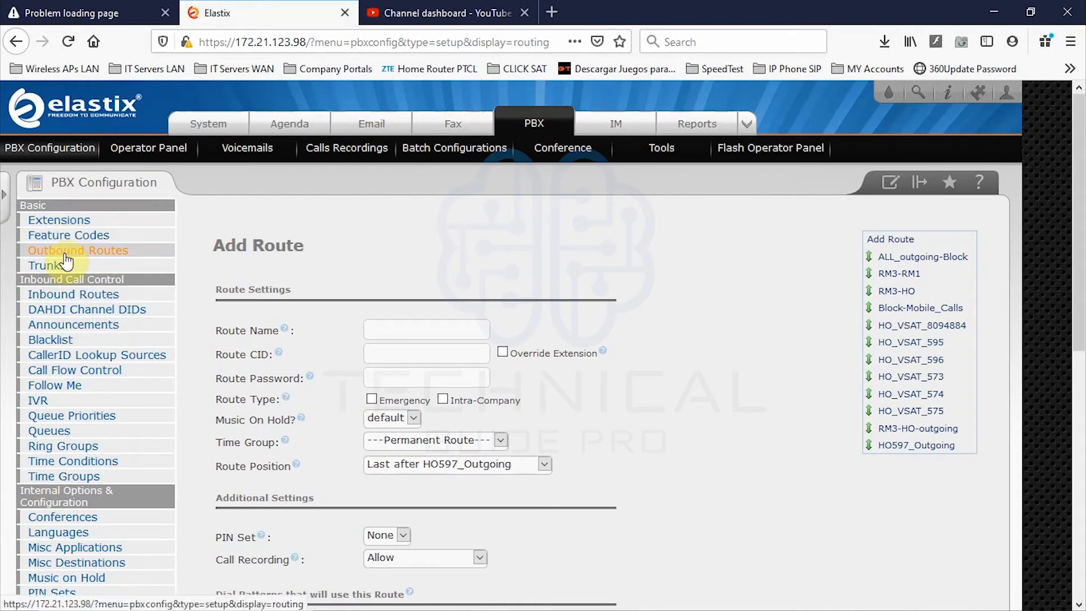
scroll(83, 332, "up", 4)
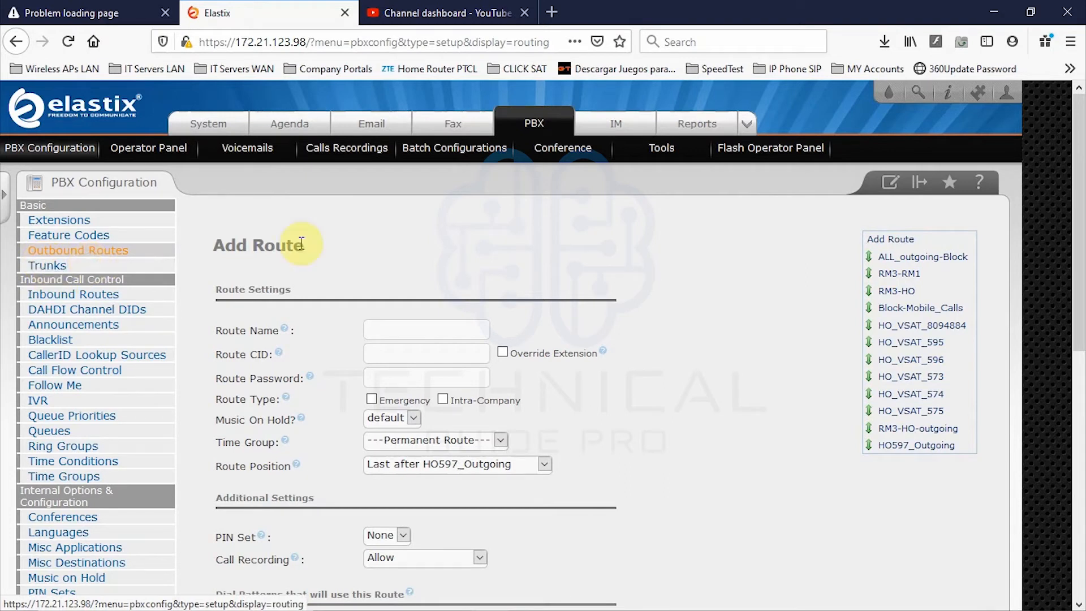
double_click(277, 245)
left_click(369, 267)
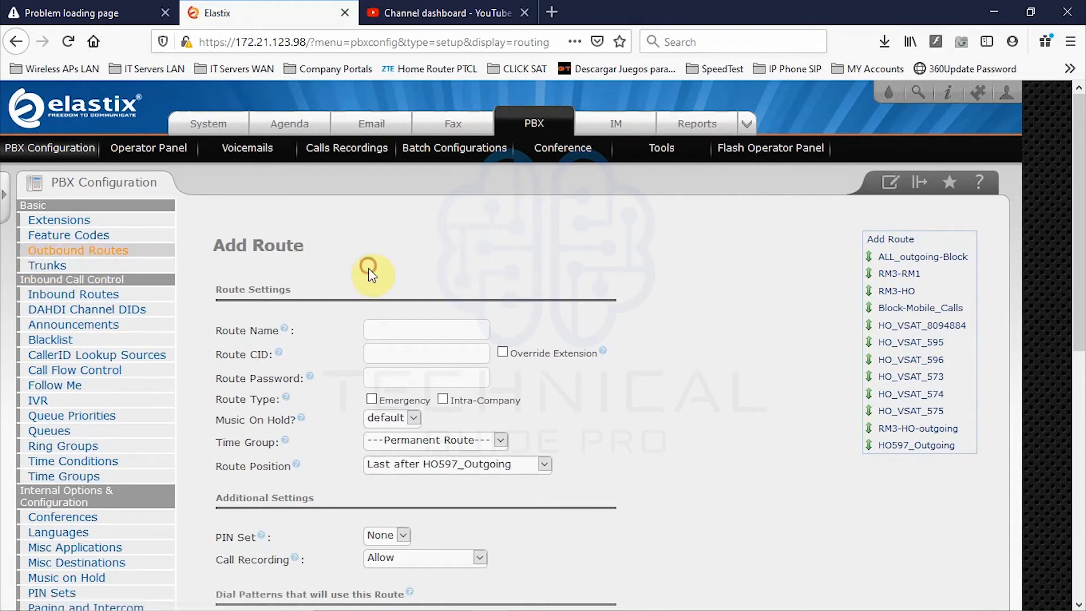
left_click(71, 249)
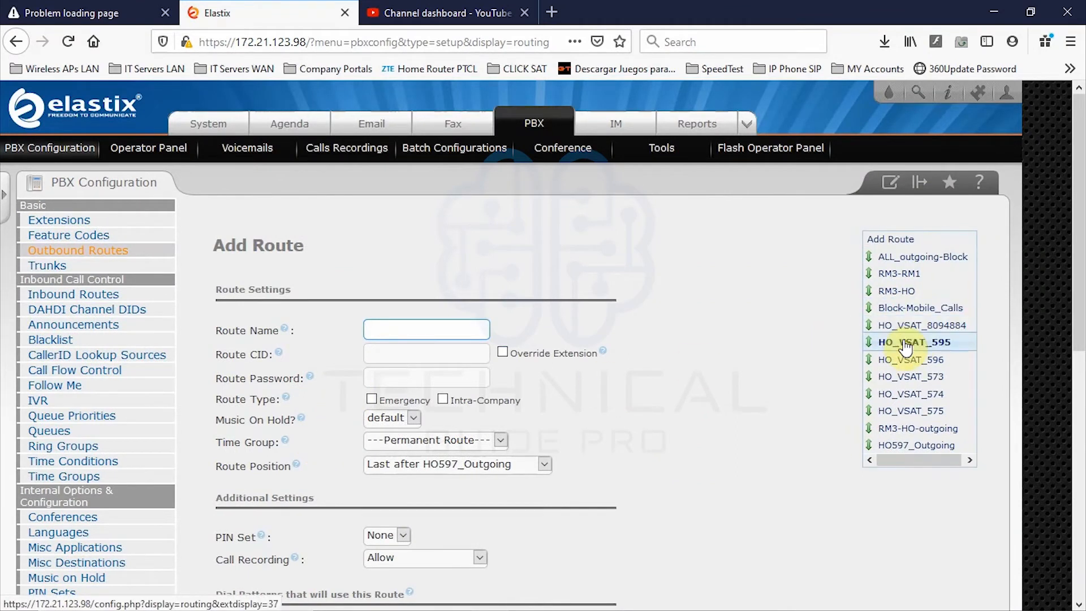
scroll(905, 455, "down", 3)
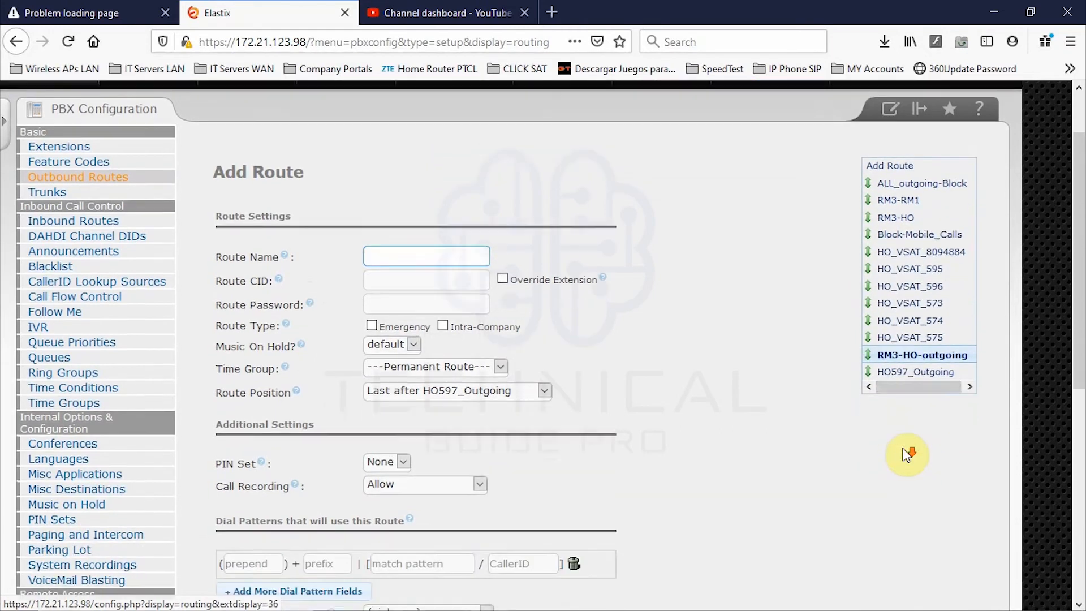
scroll(898, 407, "up", 3)
left_click(416, 333)
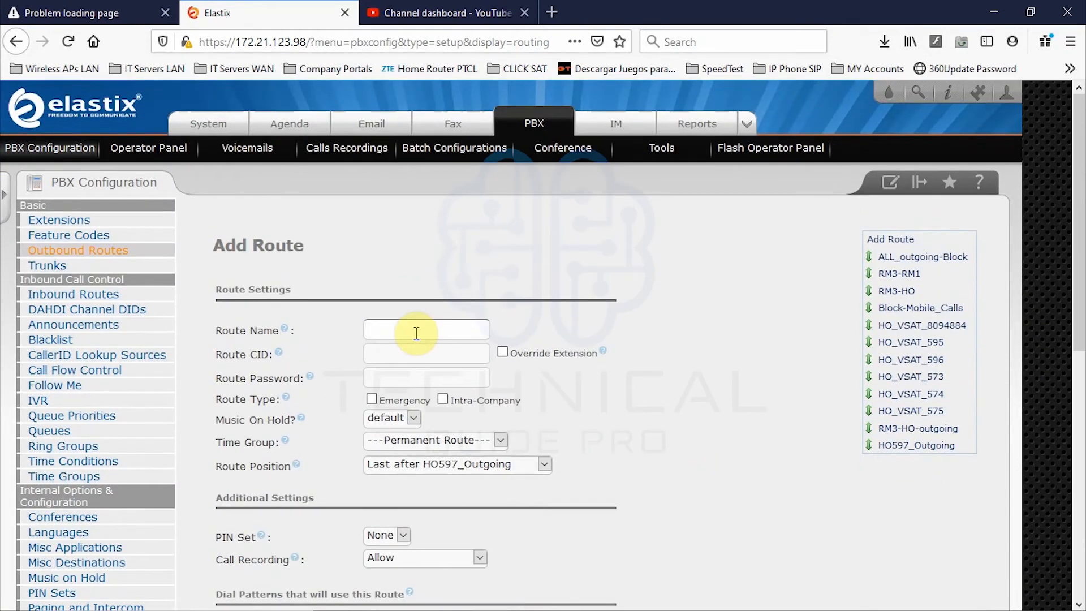
- Enter TEST as the outbound route's Route Name, correcting the initial TEWST typo
type("TEWST")
key("BackSpace")
key("BackSpace")
key("BackSpace")
key("BackSpace")
key("BackSpace")
type("TEST")
left_click(374, 355)
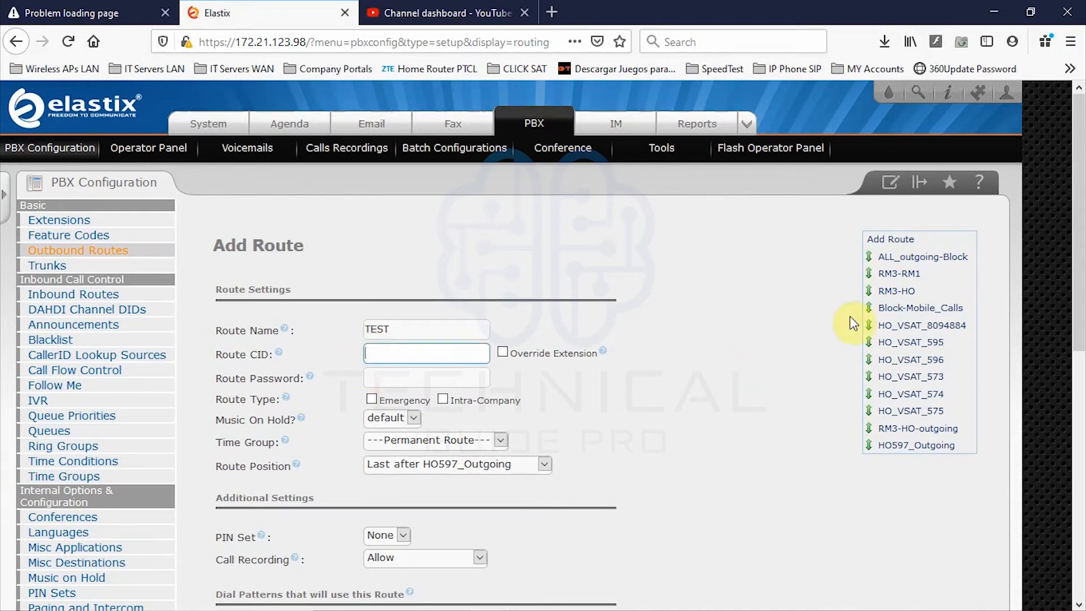
left_click_drag(272, 352, 218, 355)
left_click(293, 355)
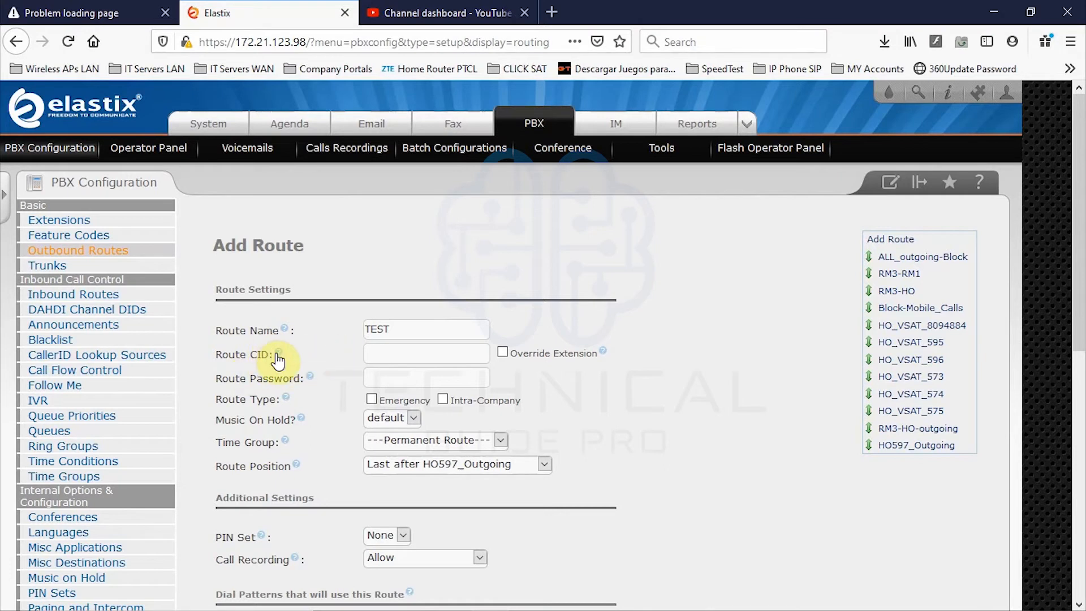
mouse_move(277, 356)
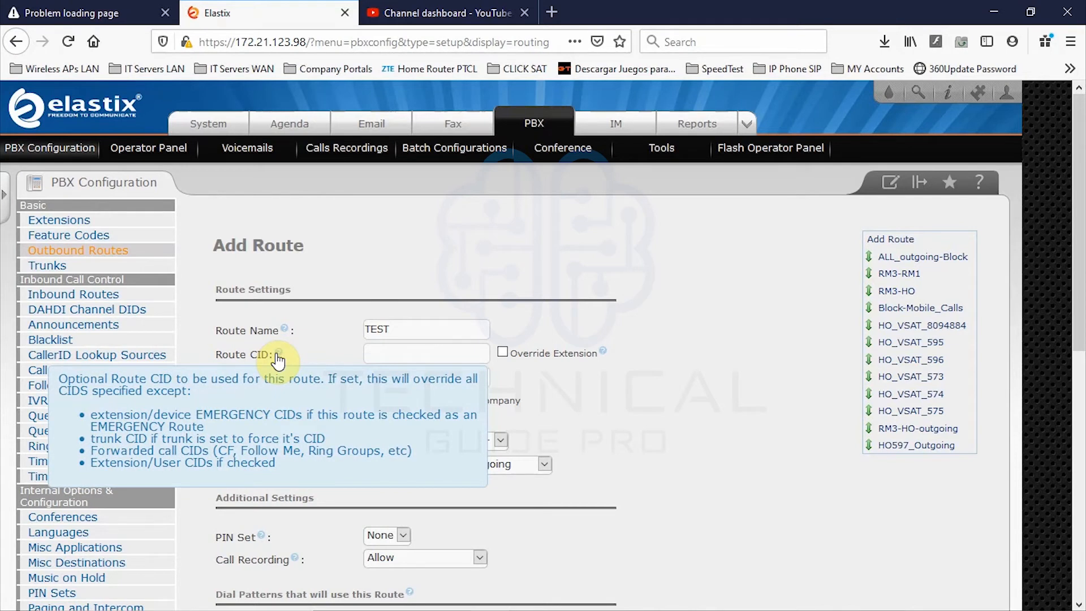
left_click(382, 356)
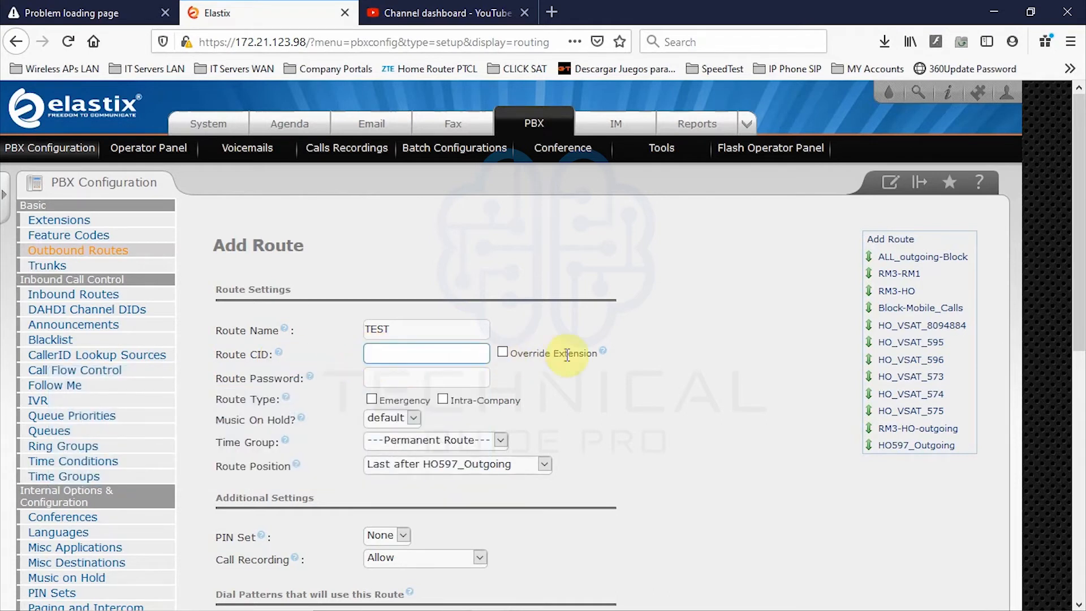
left_click_drag(553, 355, 511, 351)
left_click(437, 361)
left_click(369, 354)
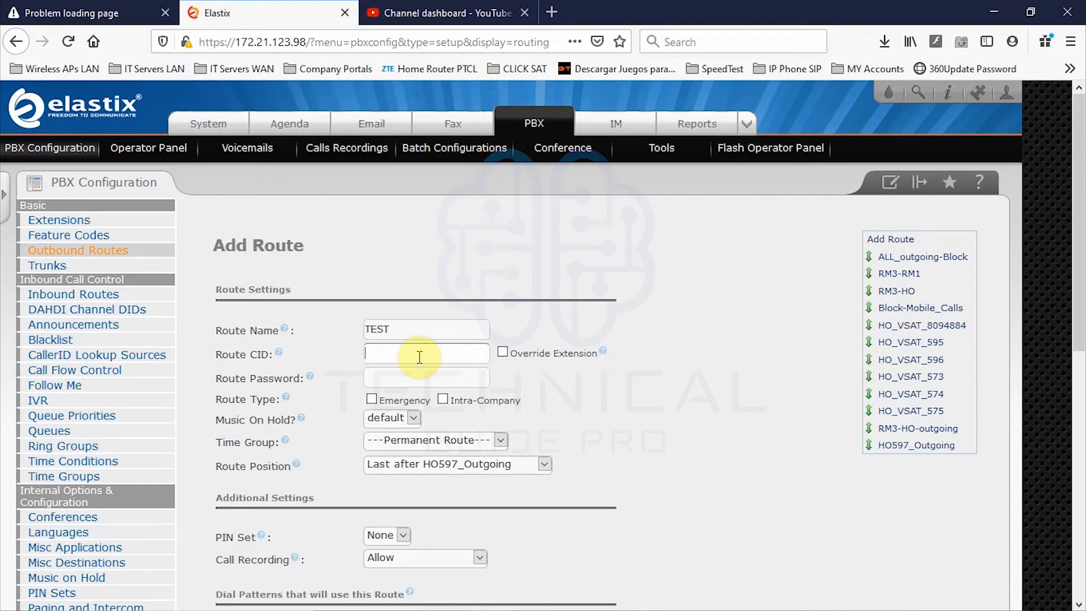
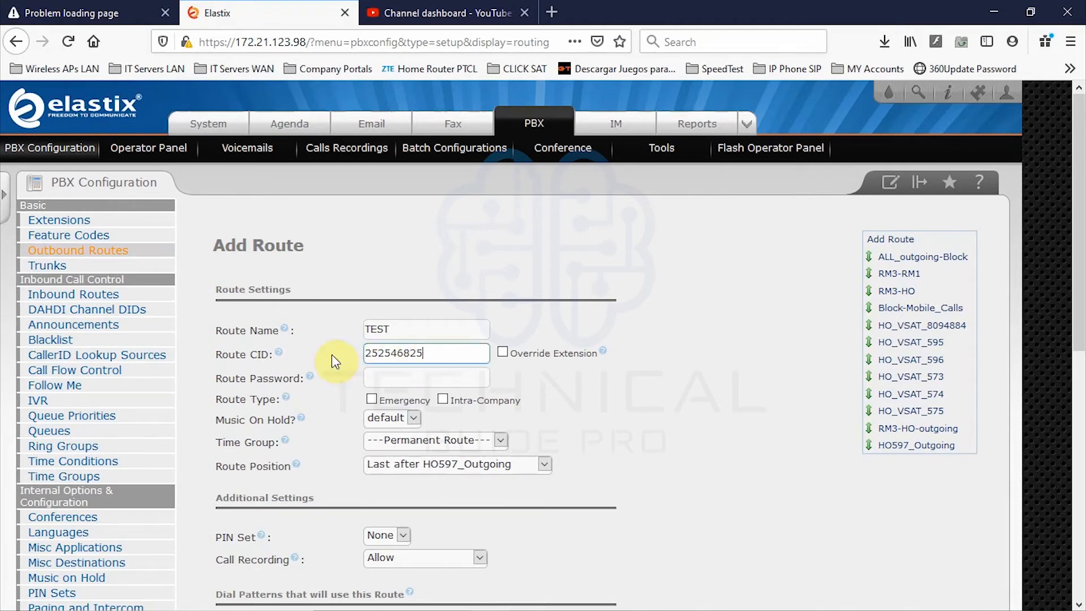
double_click(431, 354)
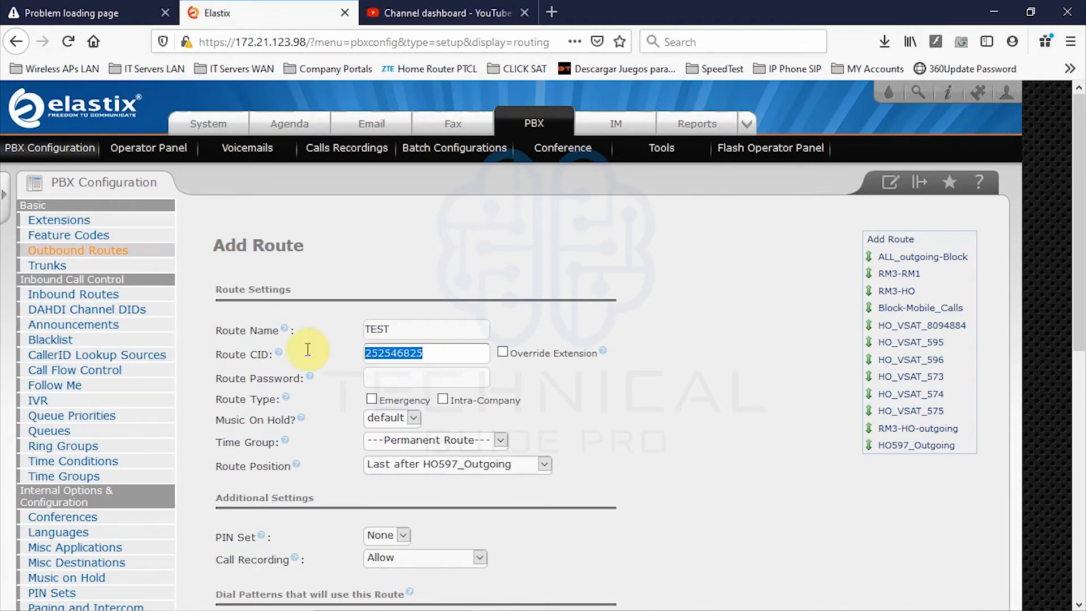
key("BackSpace")
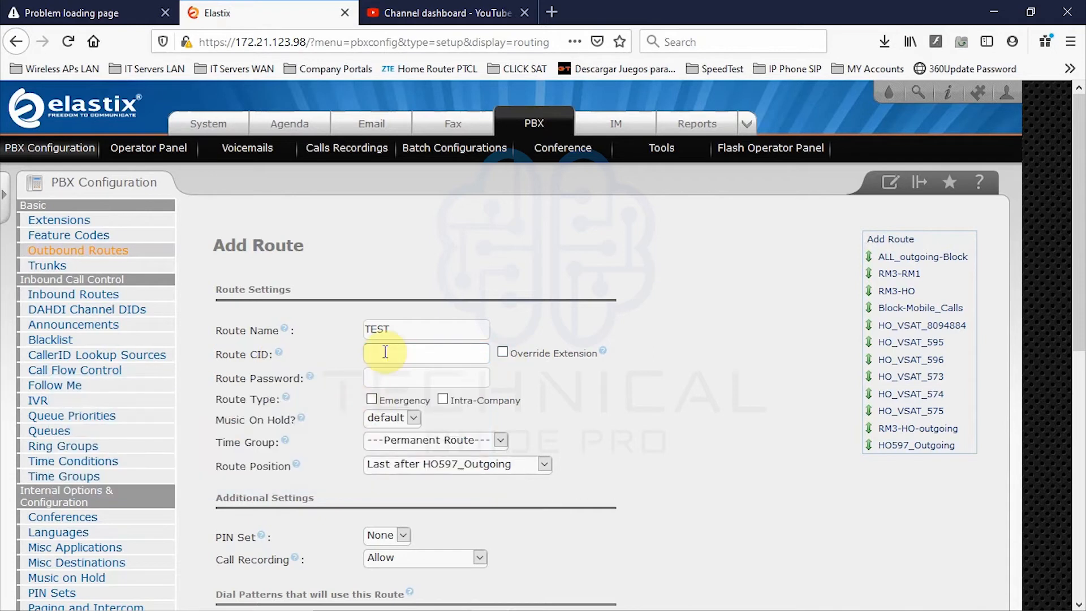
left_click_drag(390, 332, 359, 330)
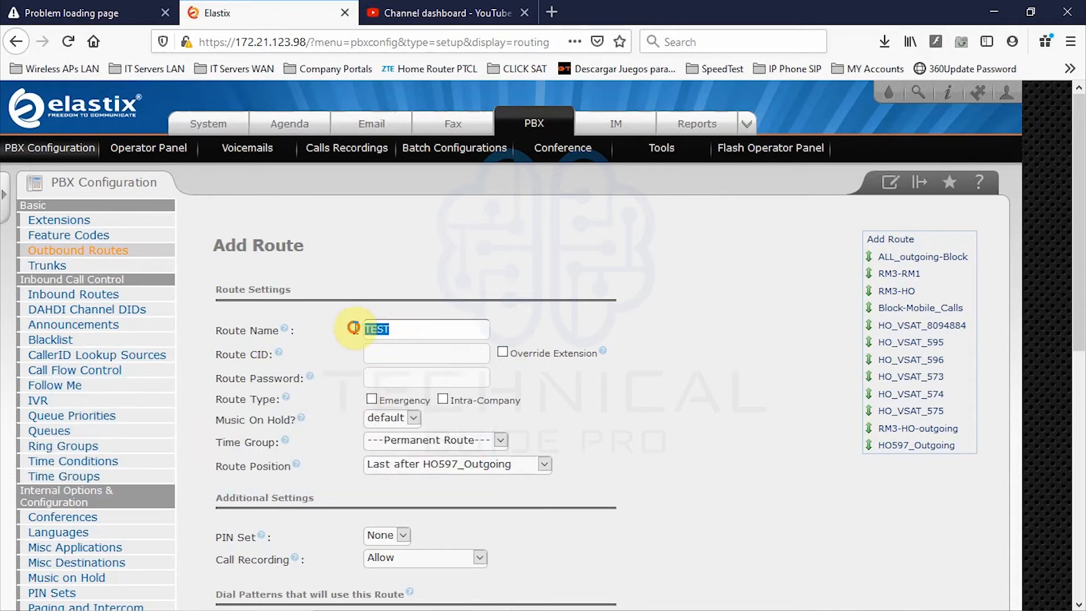
scroll(355, 328, "down", 3)
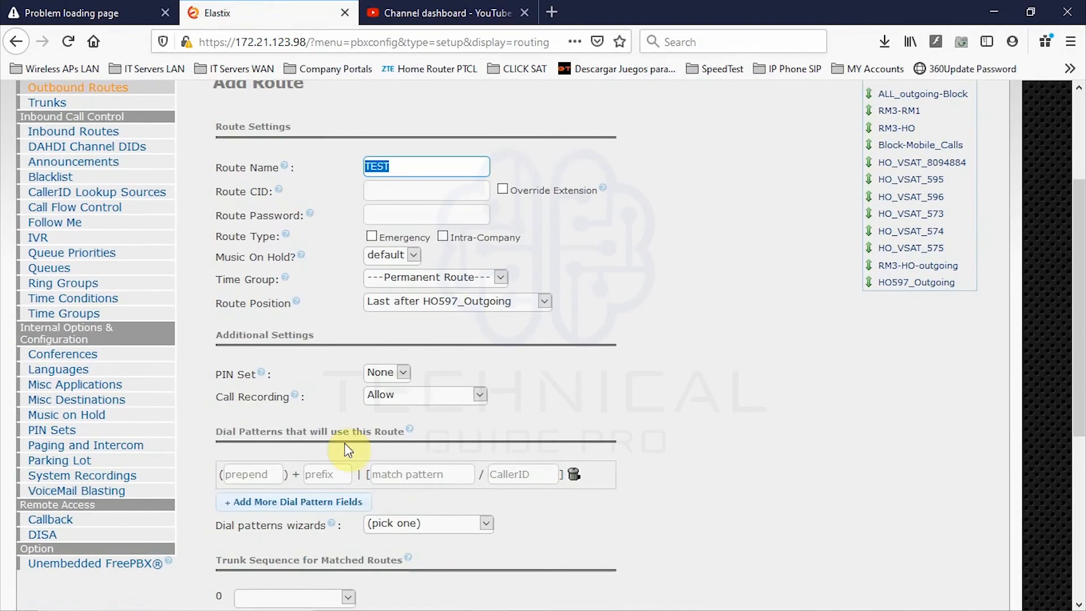
left_click_drag(215, 431, 392, 431)
left_click(261, 474)
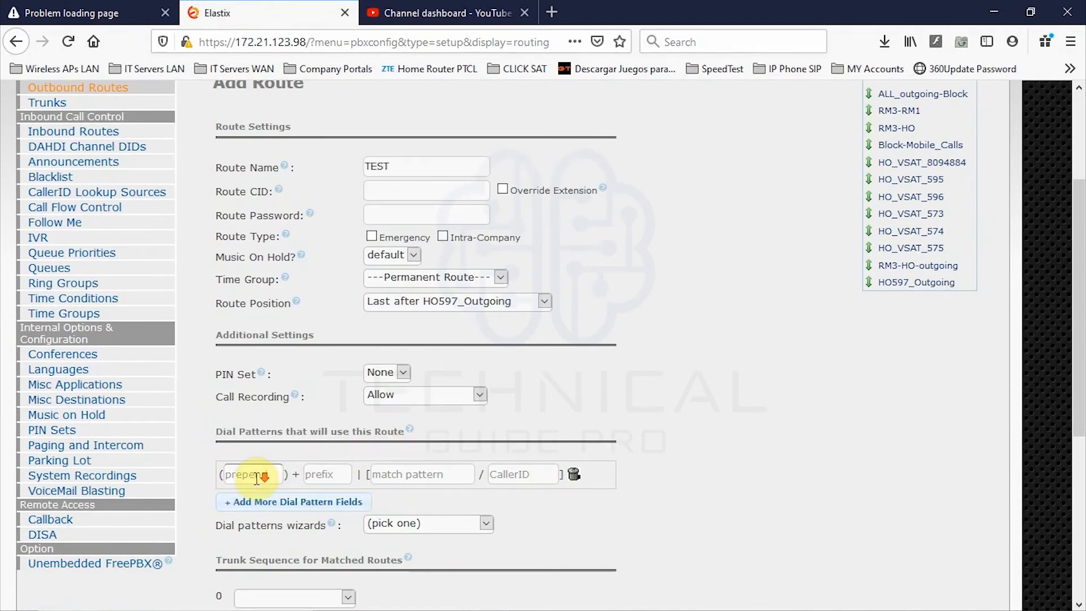
scroll(256, 477, "down", 3)
left_click(348, 435)
left_click(348, 434)
scroll(430, 456, "up", 6)
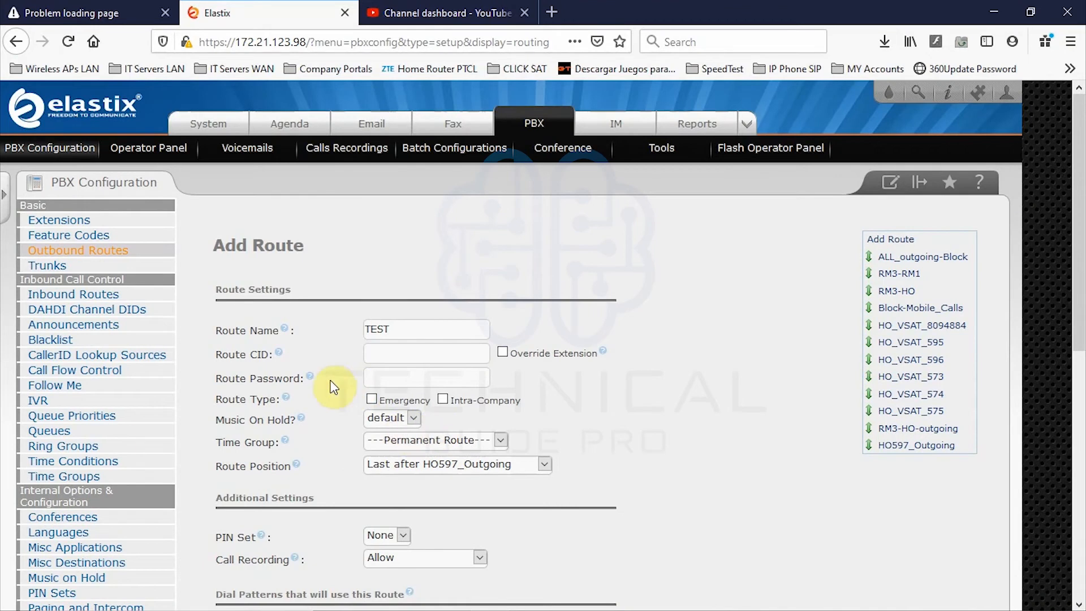
mouse_move(312, 383)
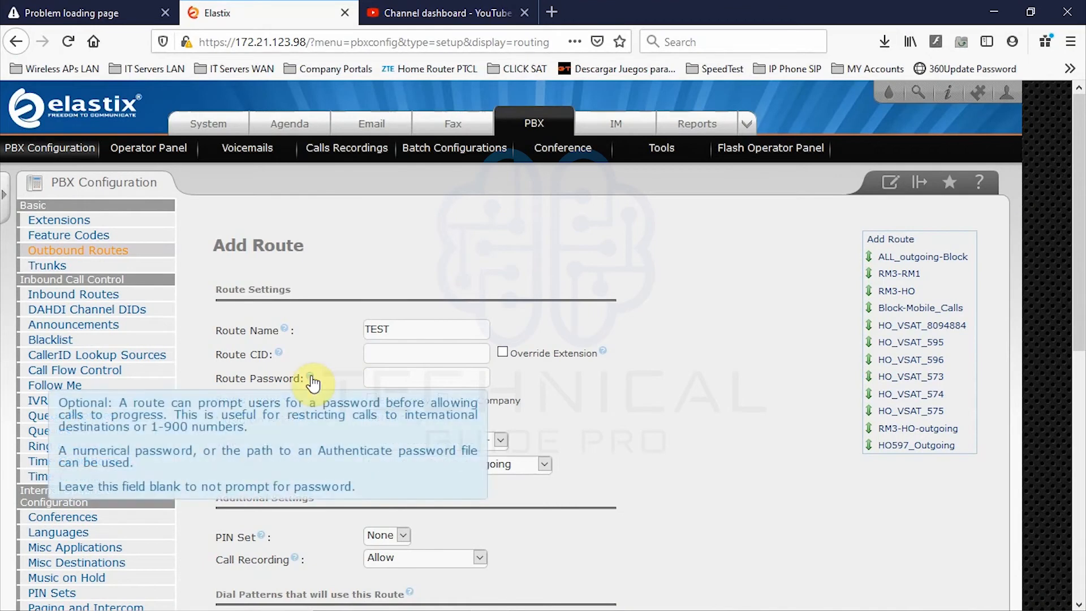
left_click(388, 376)
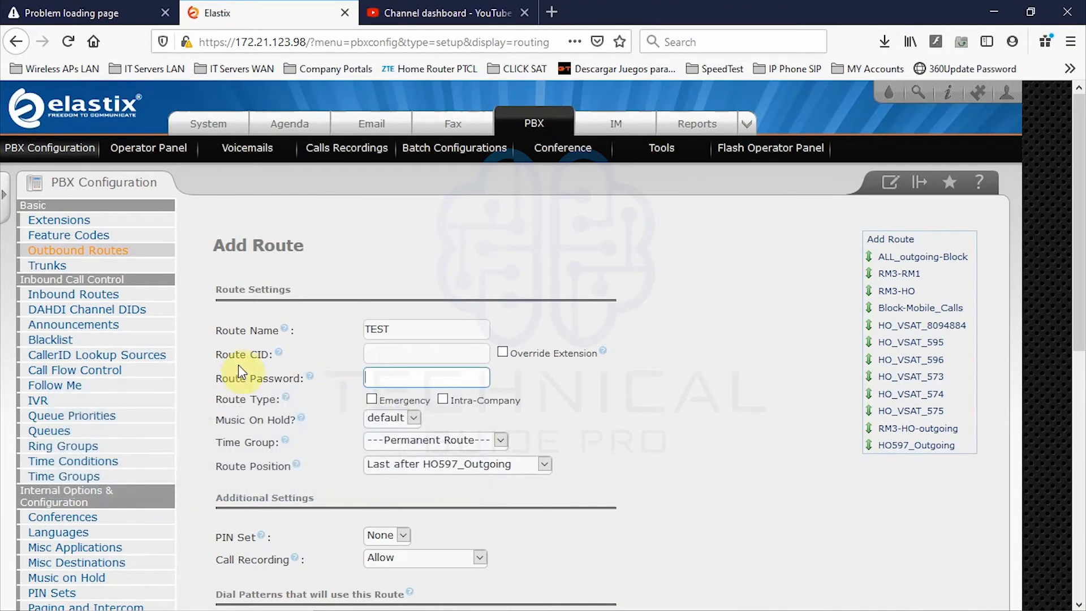
left_click_drag(305, 379, 224, 384)
left_click(241, 382)
left_click(397, 381)
mouse_move(287, 402)
left_click(414, 419)
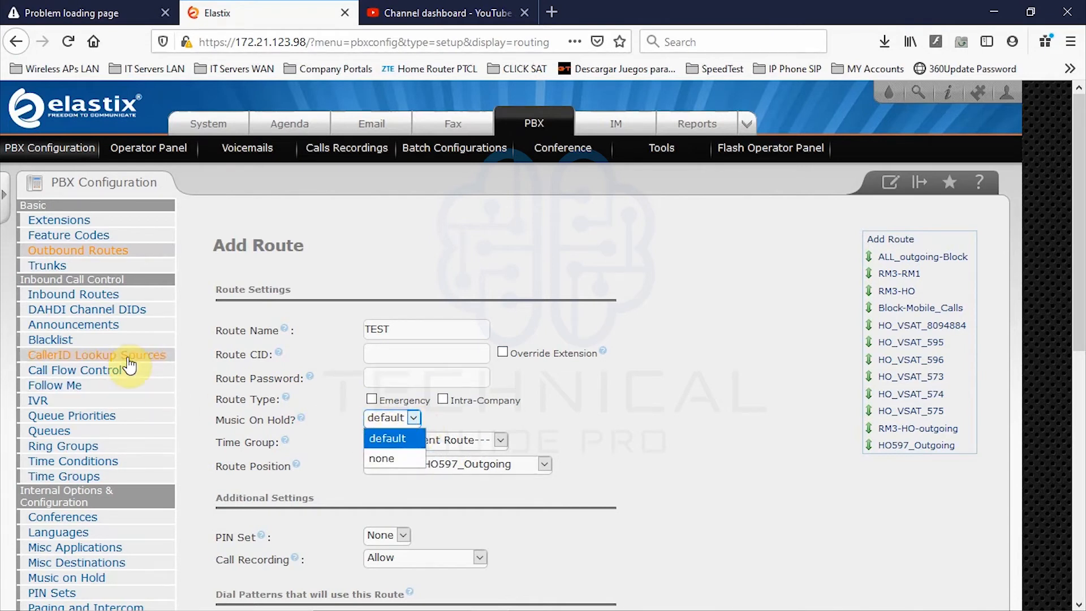
scroll(112, 396, "down", 3)
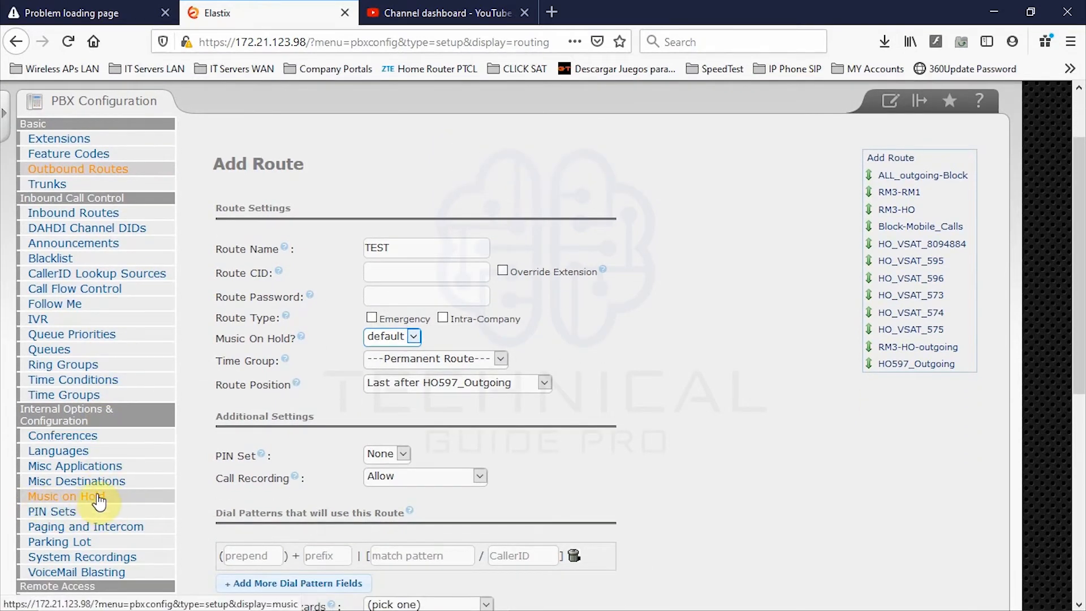
scroll(97, 500, "up", 3)
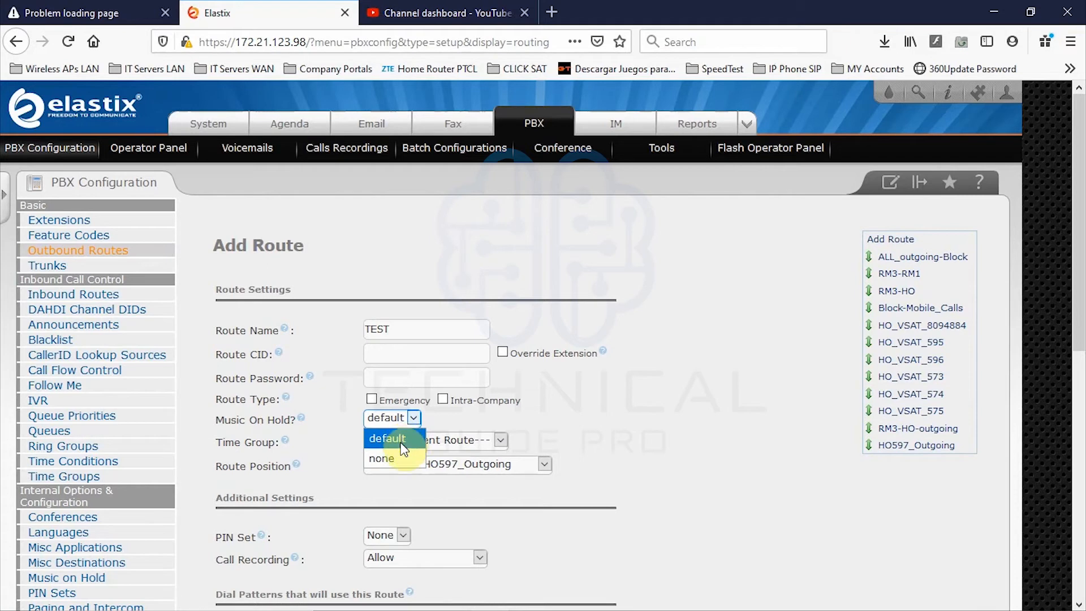
left_click(403, 439)
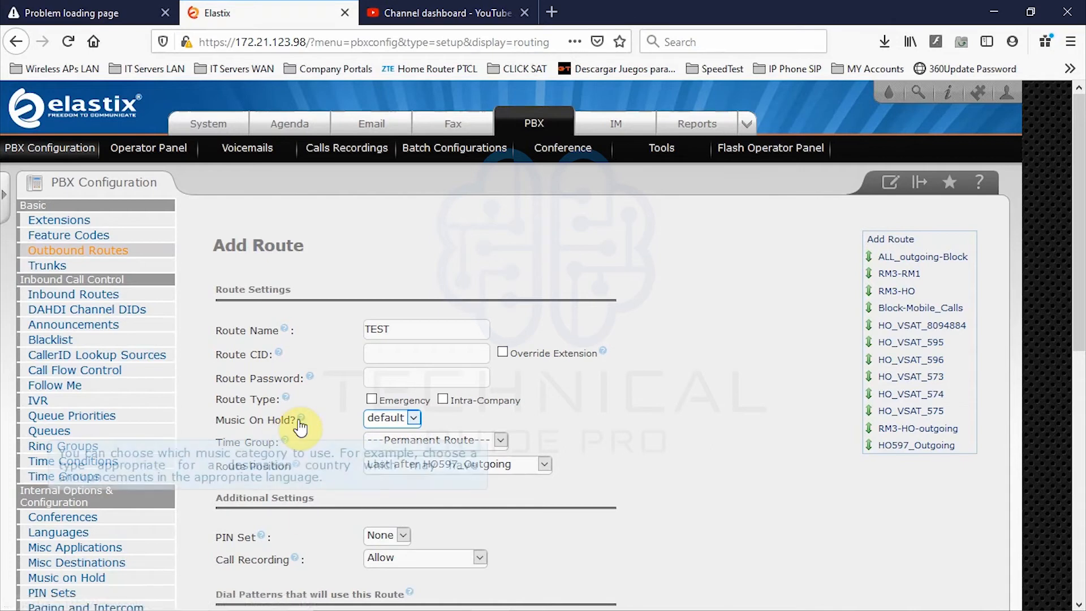
right_click(254, 420)
left_click_drag(215, 422, 287, 420)
scroll(84, 470, "down", 3)
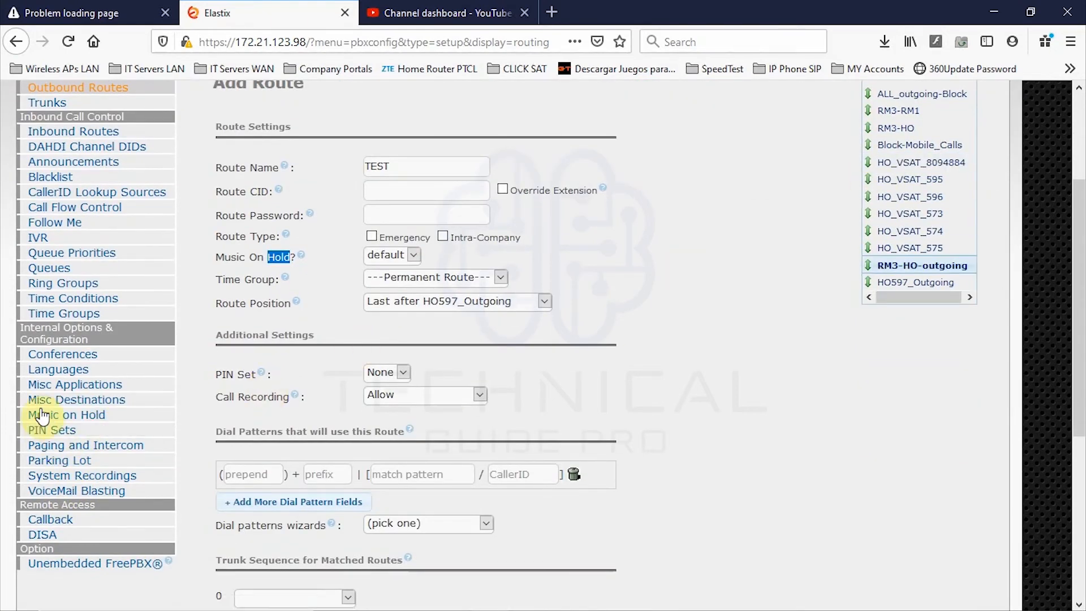
scroll(177, 428, "up", 3)
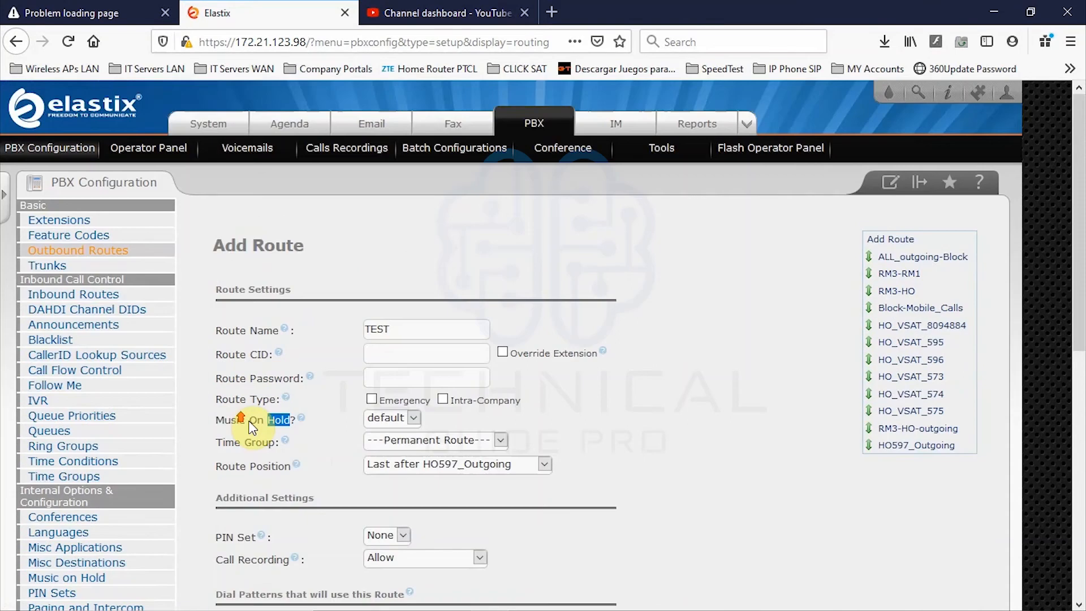
left_click(416, 419)
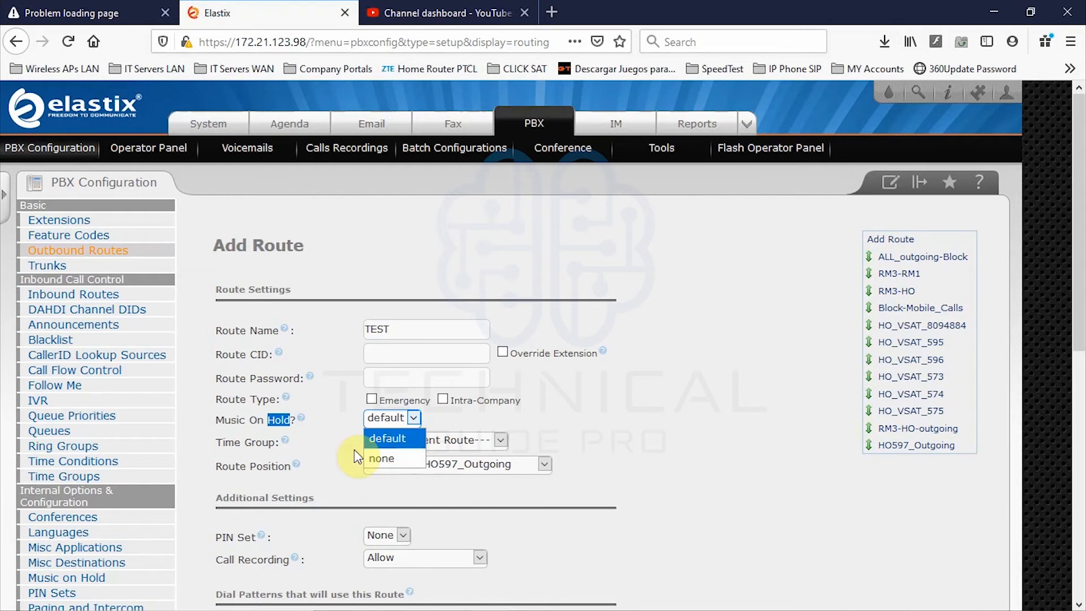
left_click(513, 416)
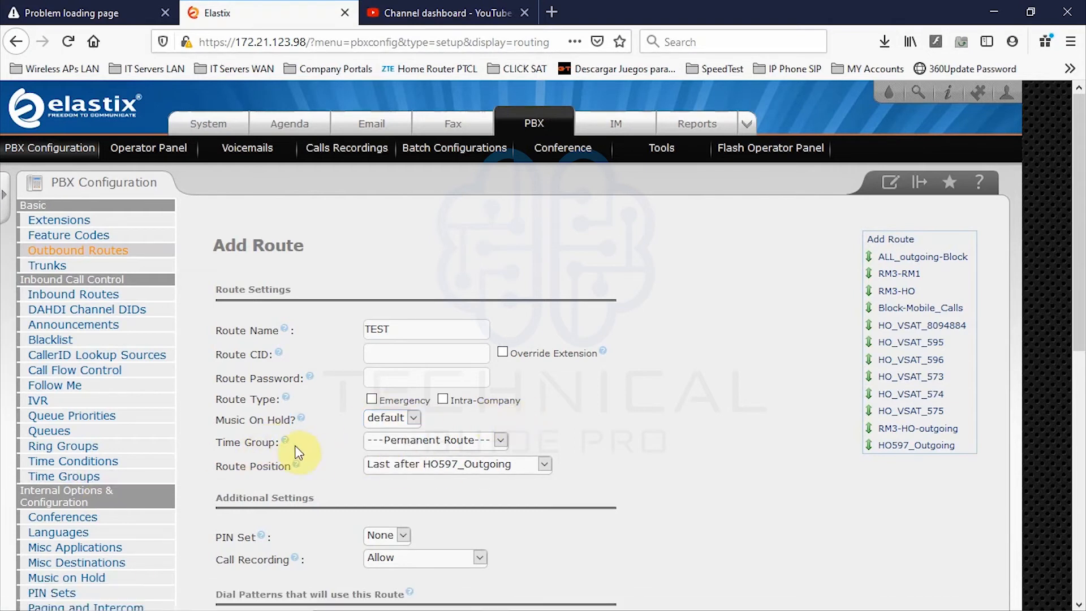
left_click(514, 442)
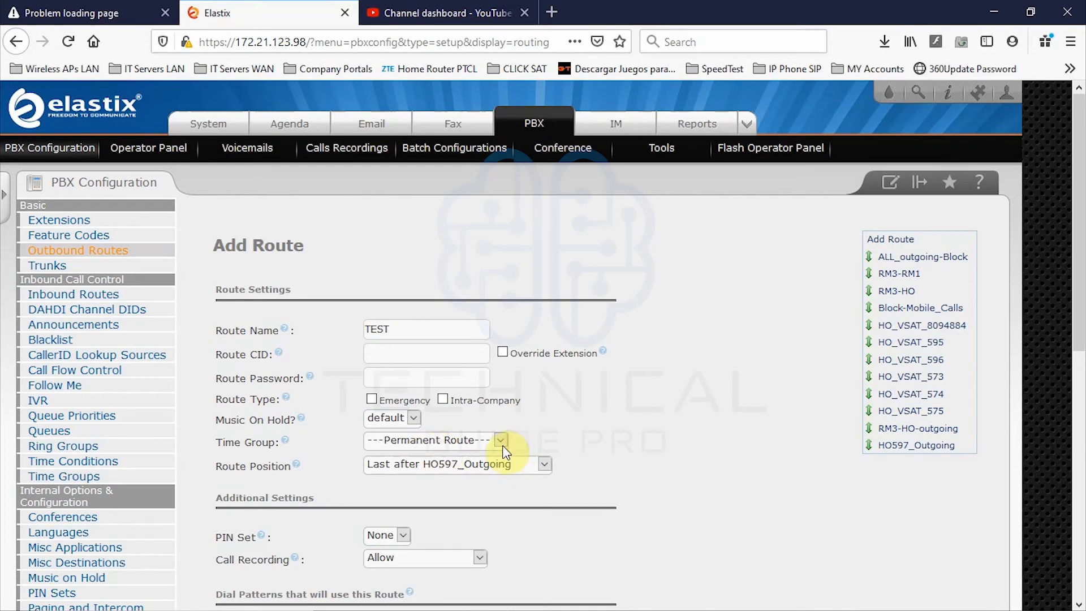
left_click(481, 440)
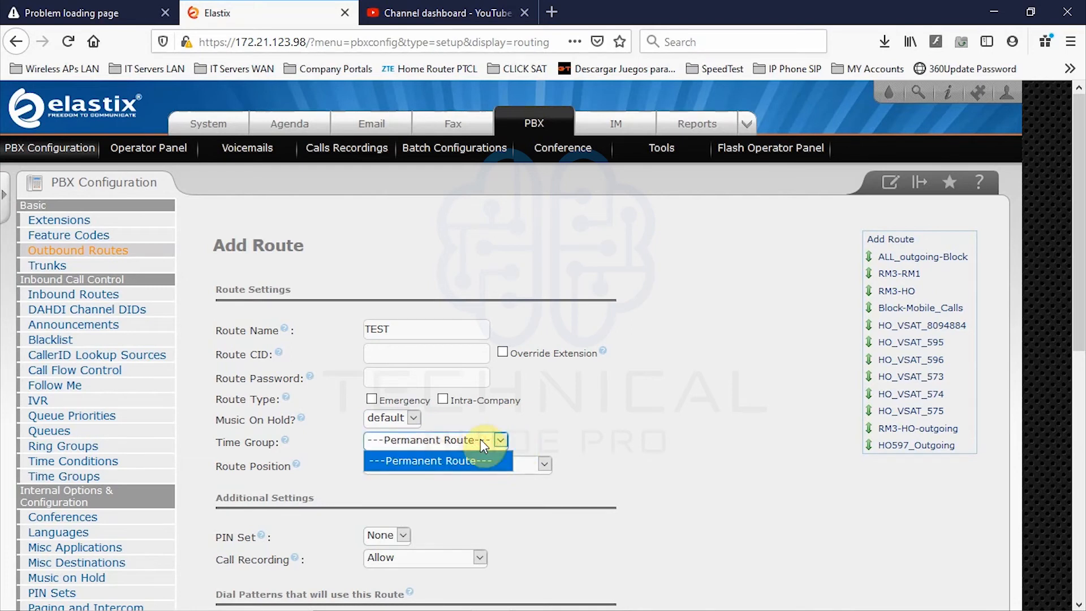
left_click(481, 439)
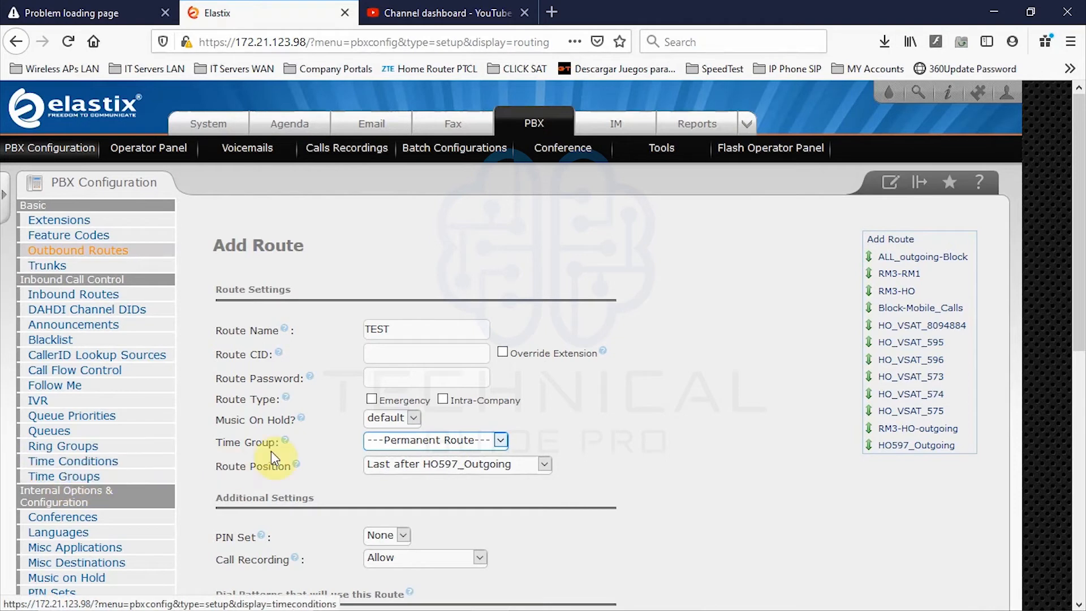
left_click(440, 443)
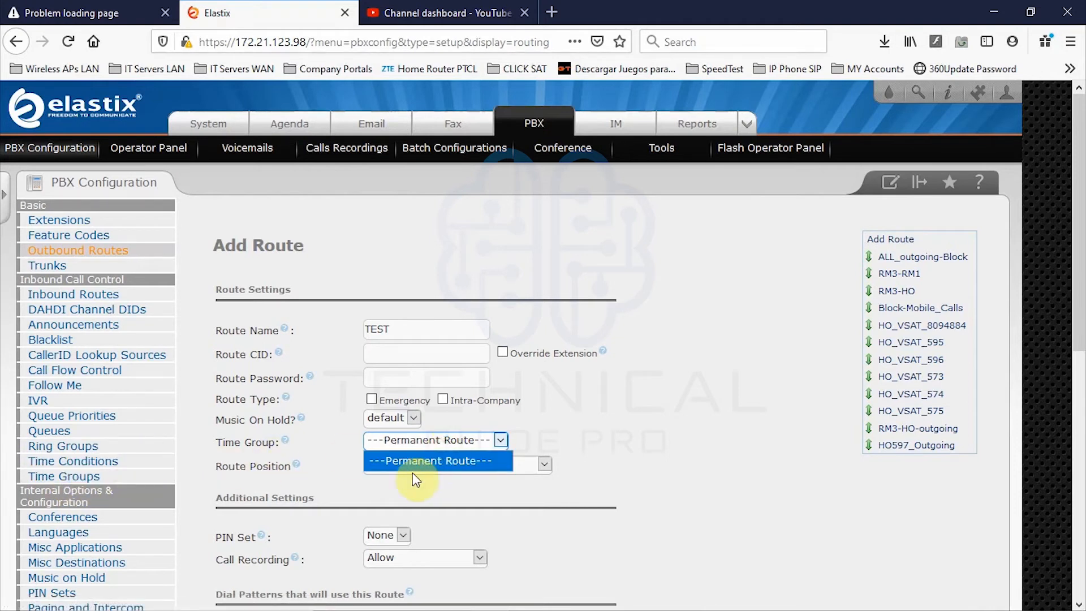
left_click(431, 461)
left_click(705, 433)
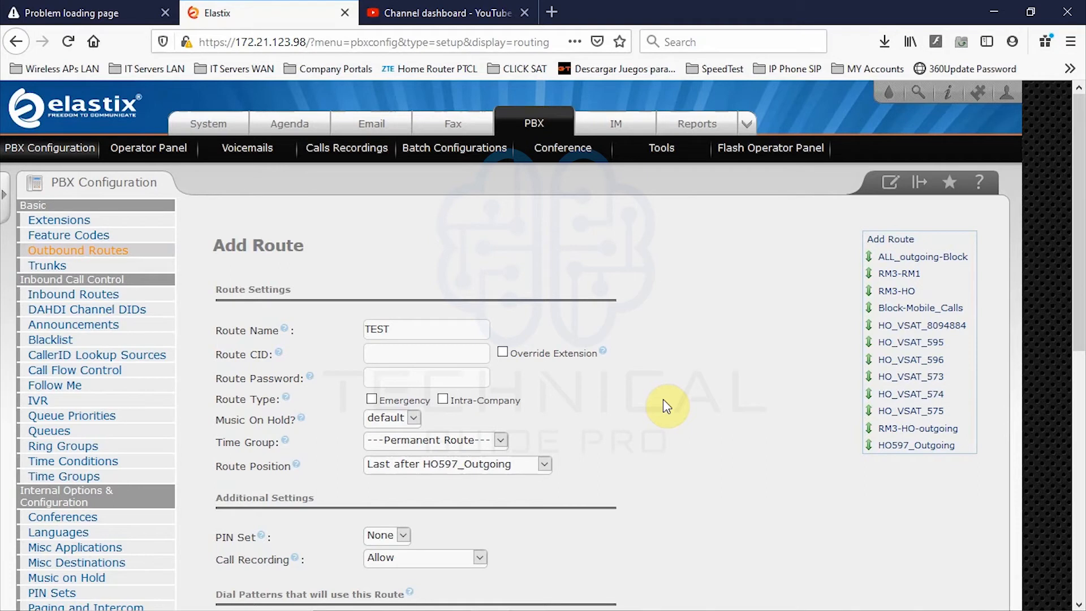
left_click(462, 441)
left_click(432, 457)
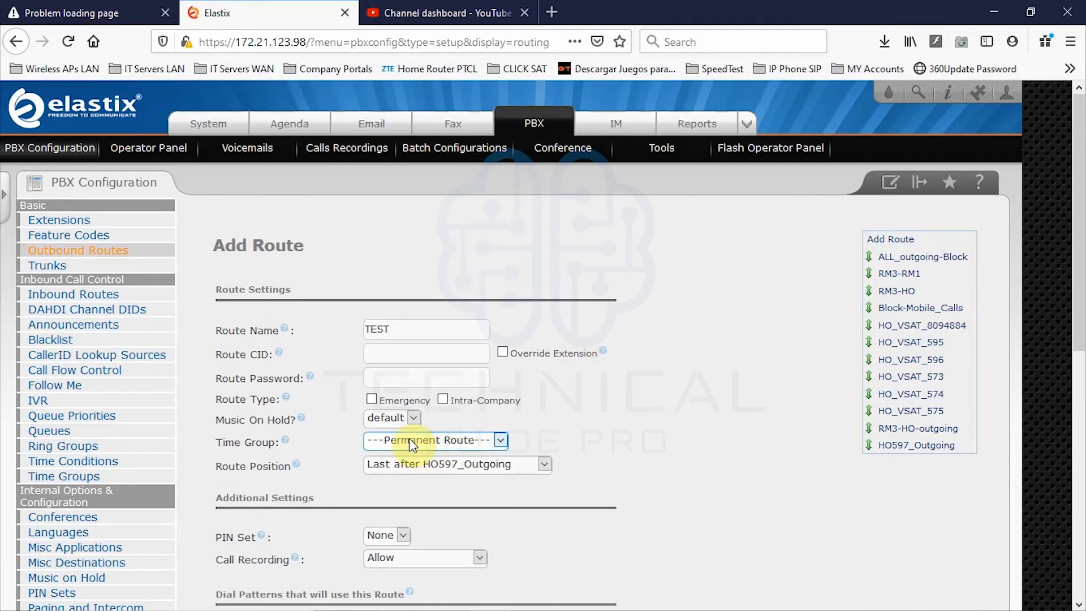
left_click(465, 444)
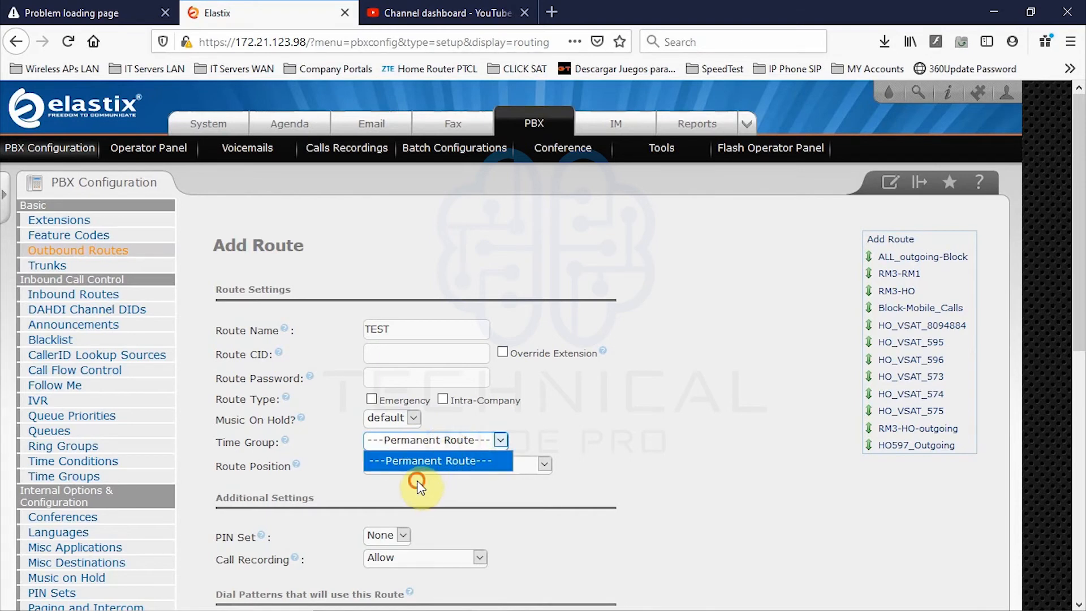
left_click(418, 482)
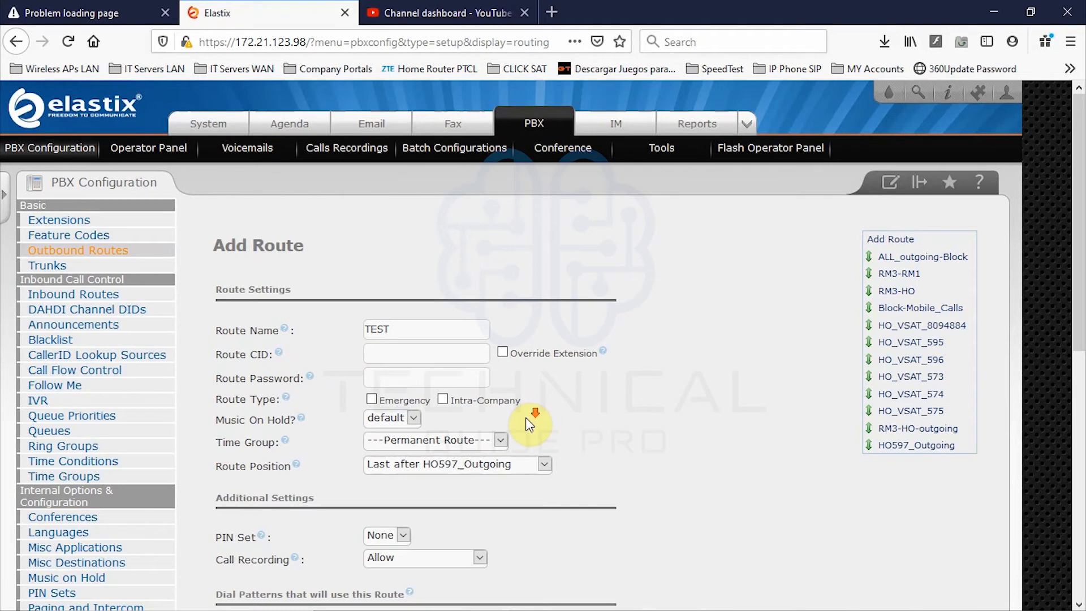
scroll(526, 419, "down", 2)
scroll(509, 419, "down", 2)
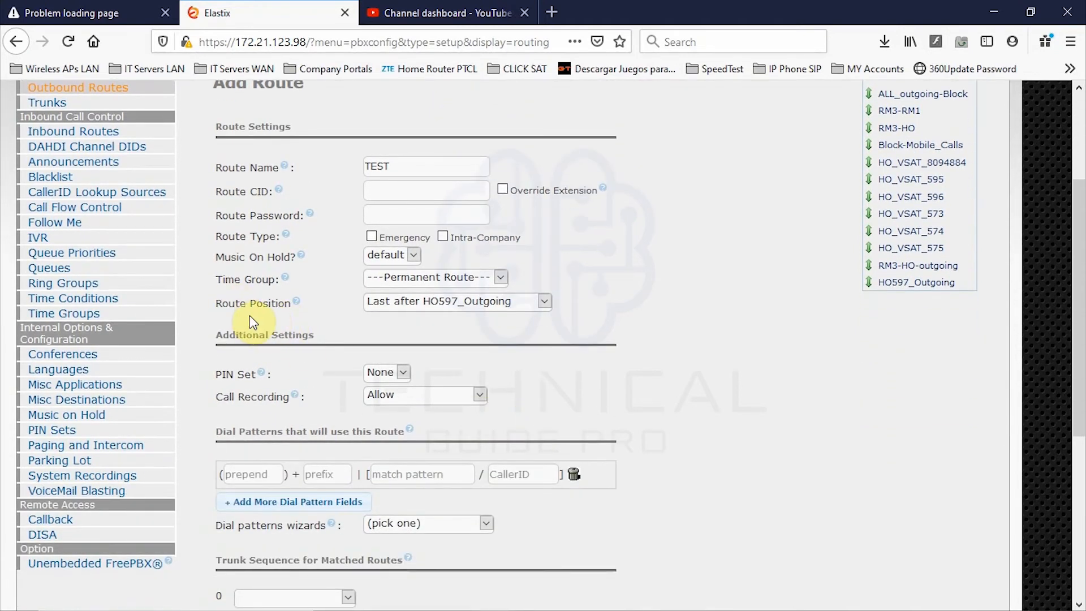
scroll(577, 341, "up", 1)
scroll(577, 341, "up", 2)
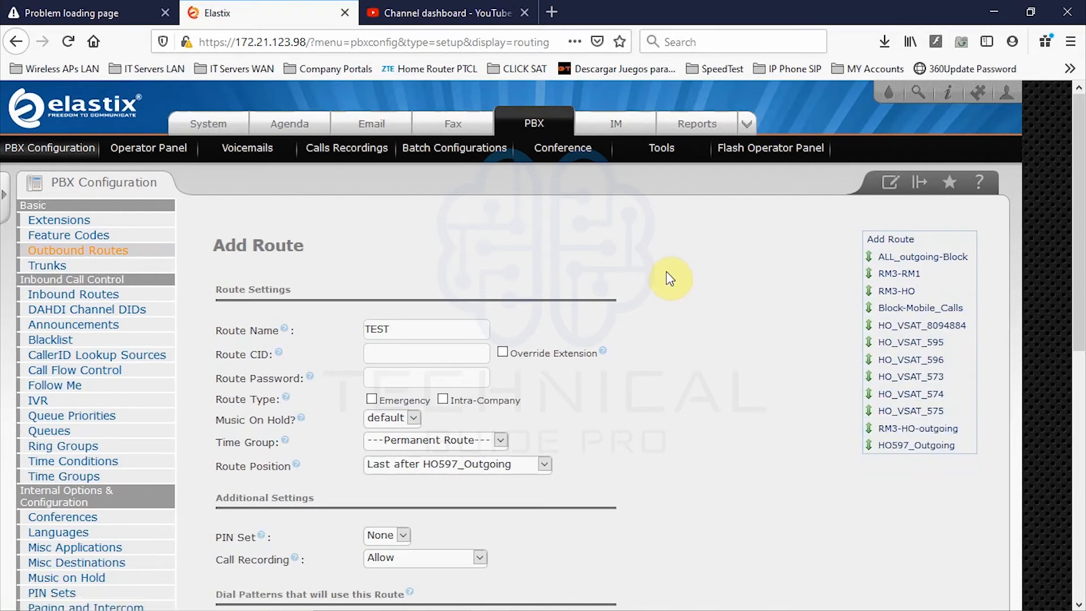
scroll(663, 280, "down", 5)
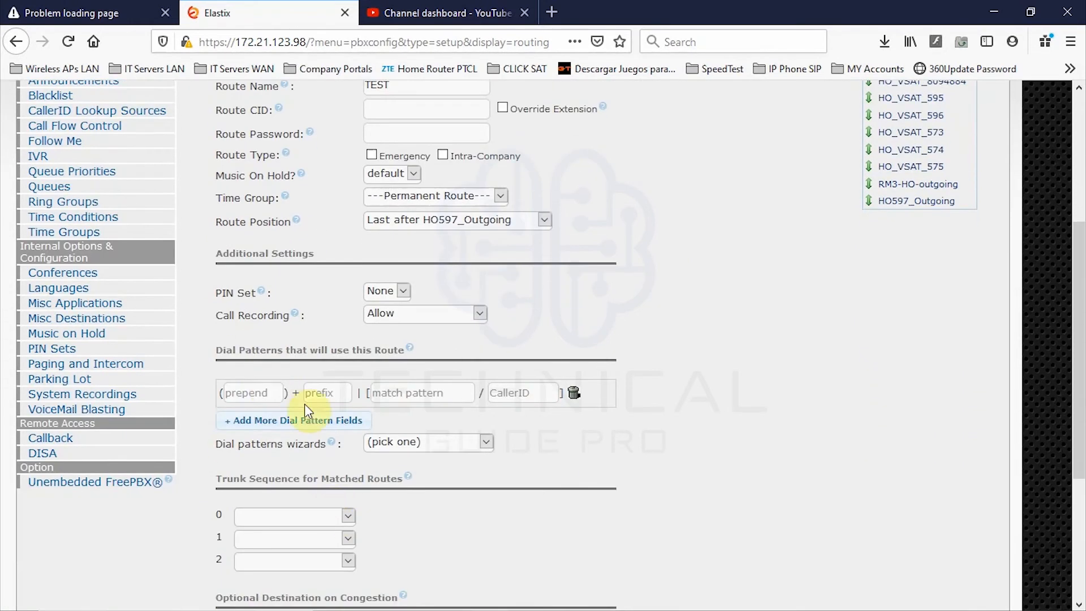
left_click(238, 392)
left_click(396, 393)
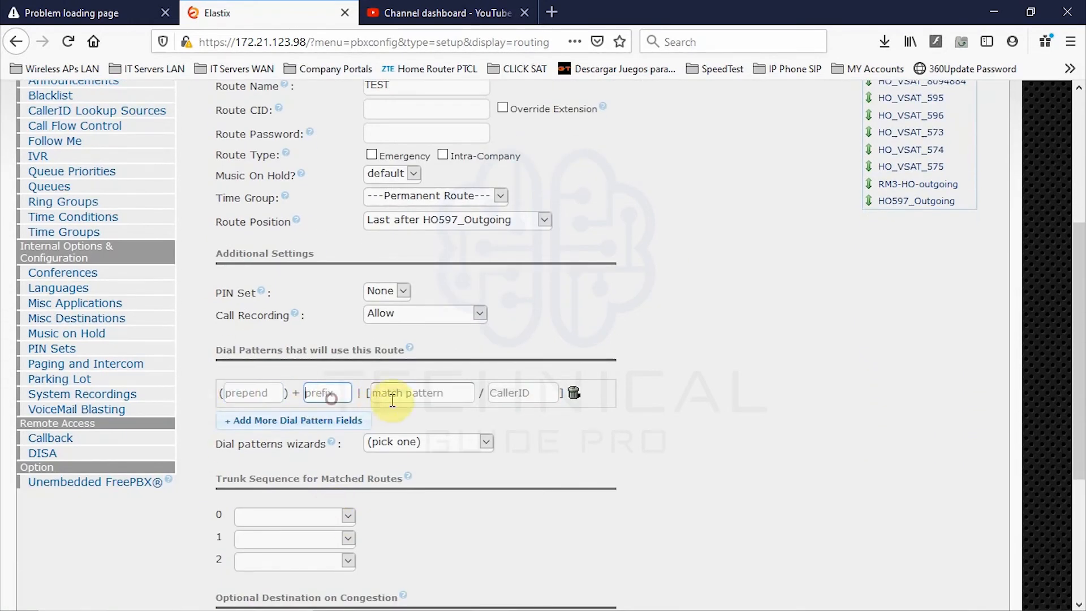
scroll(773, 407, "up", 3)
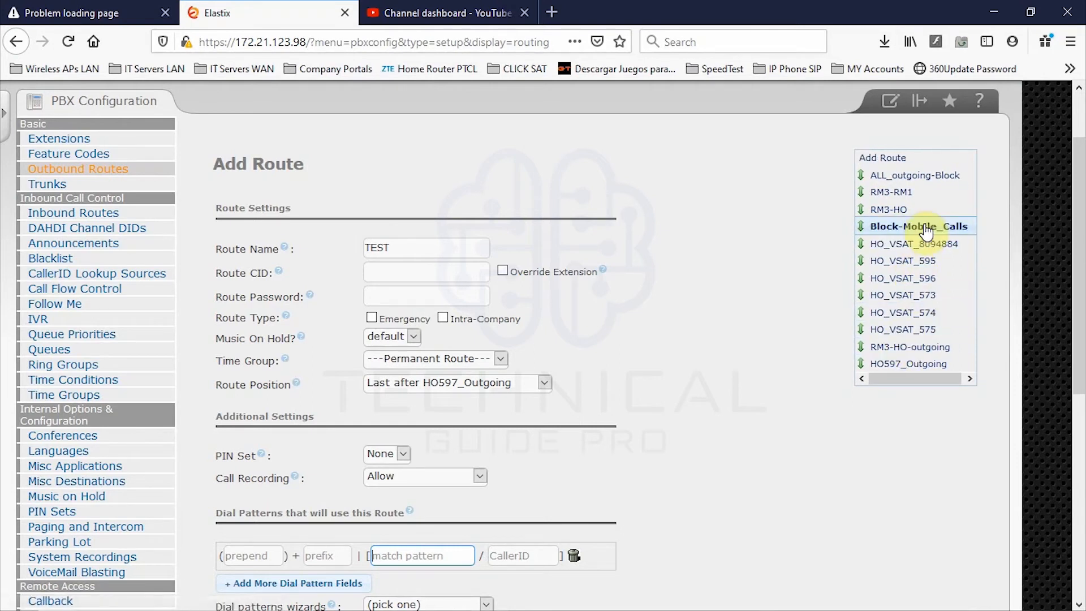
left_click(683, 428)
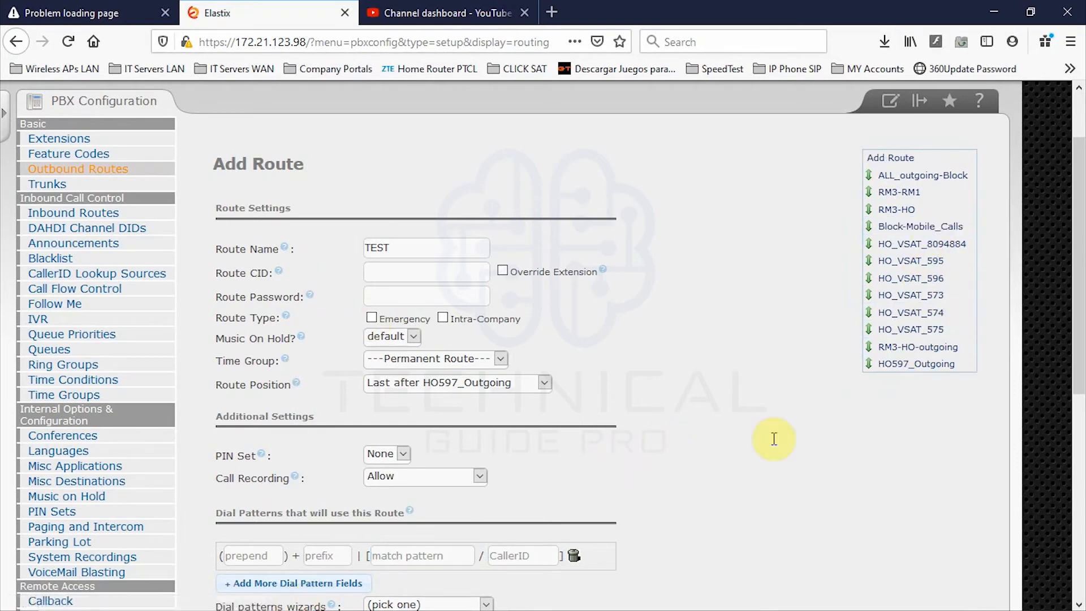
left_click(495, 384)
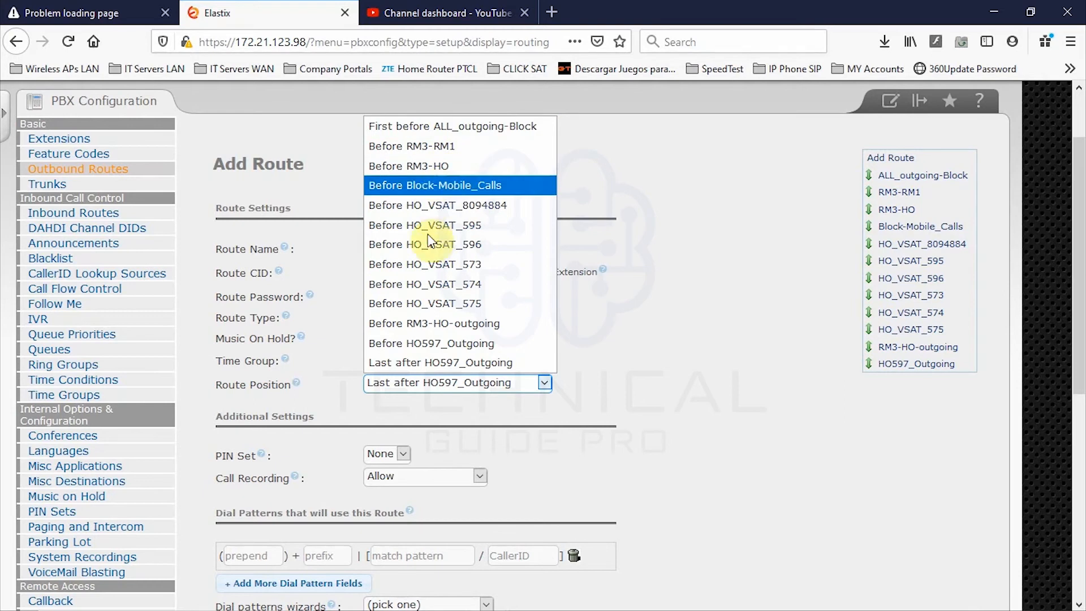
left_click(470, 363)
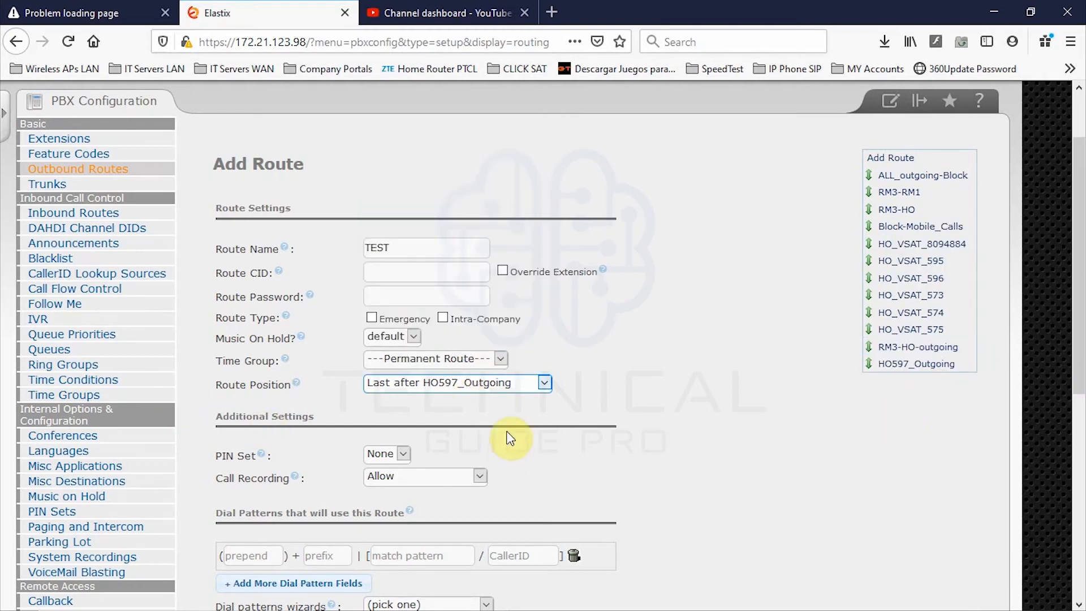
scroll(450, 512, "down", 2)
left_click(245, 474)
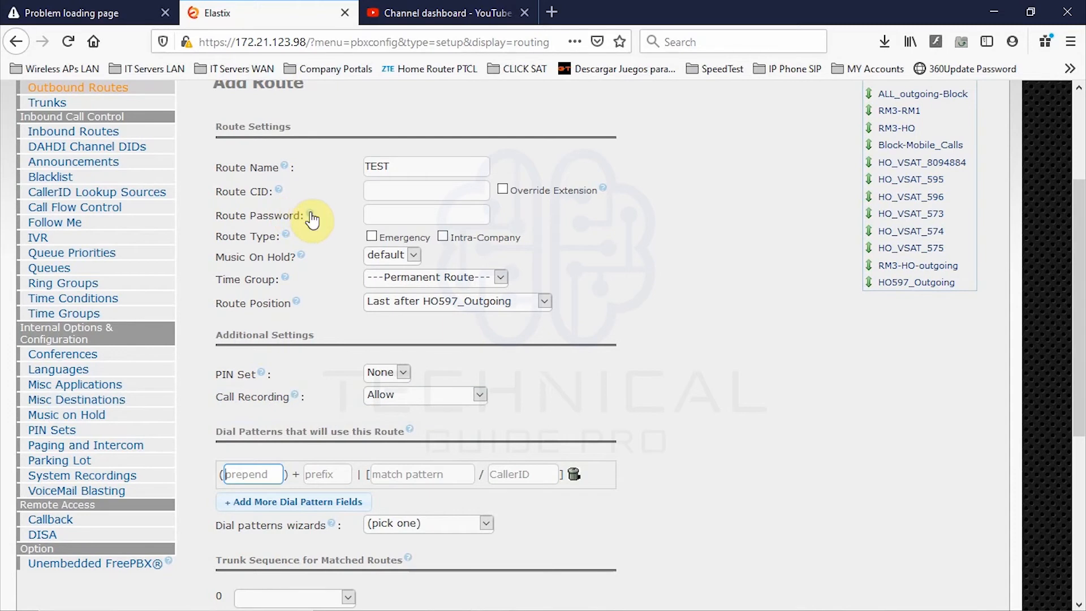
mouse_move(311, 219)
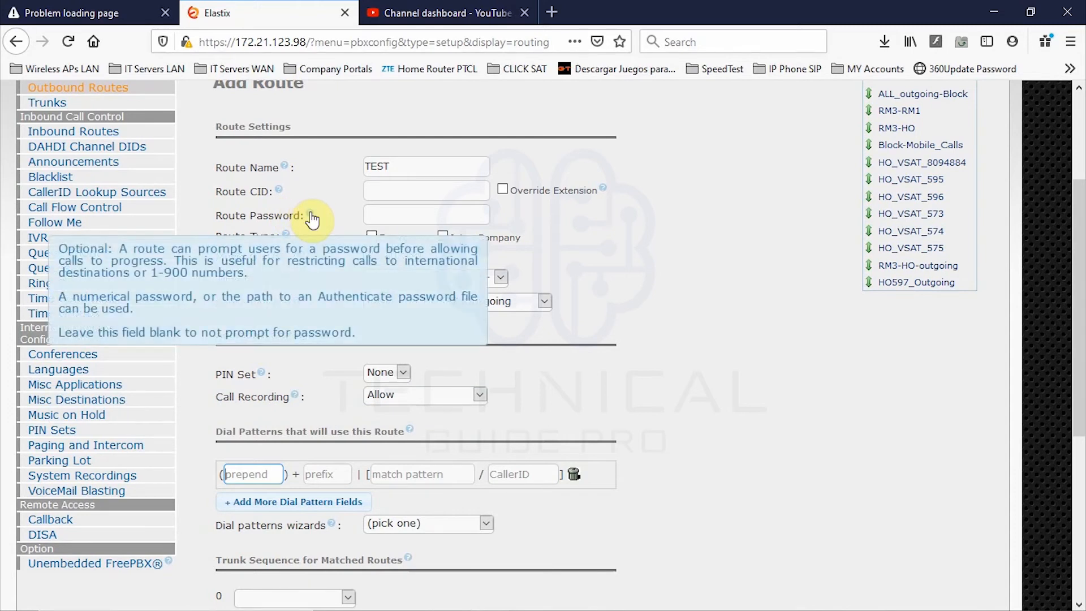
mouse_move(265, 376)
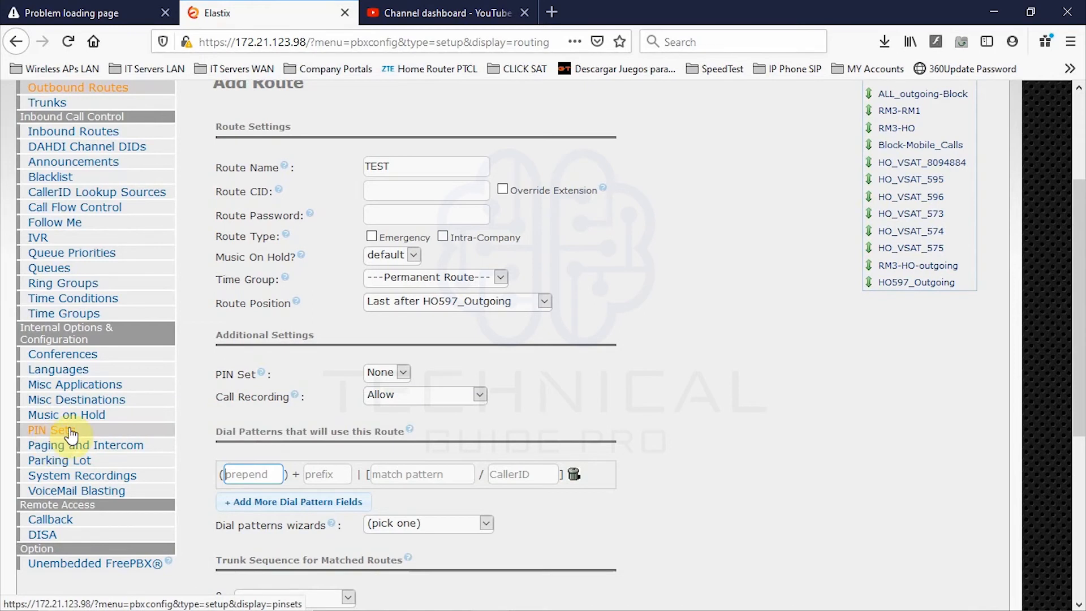
left_click(390, 372)
left_click(389, 372)
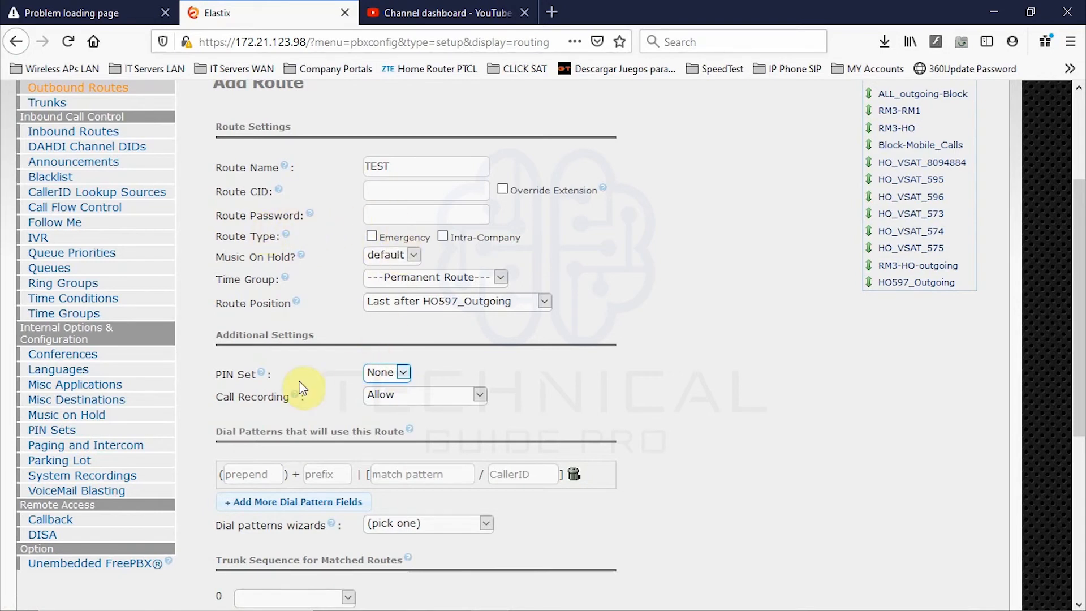
left_click(416, 395)
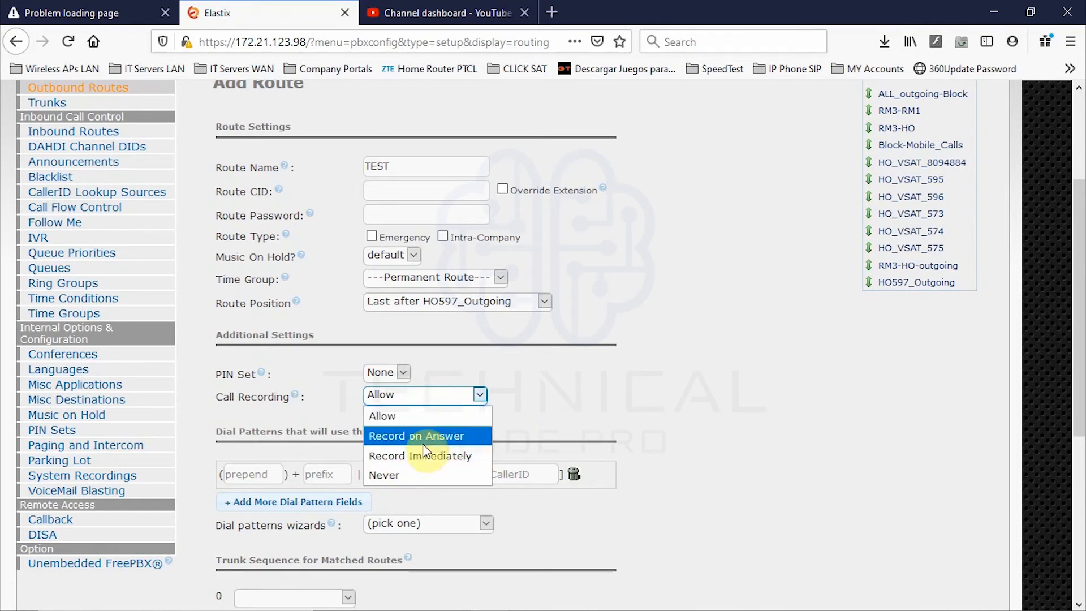
left_click(680, 422)
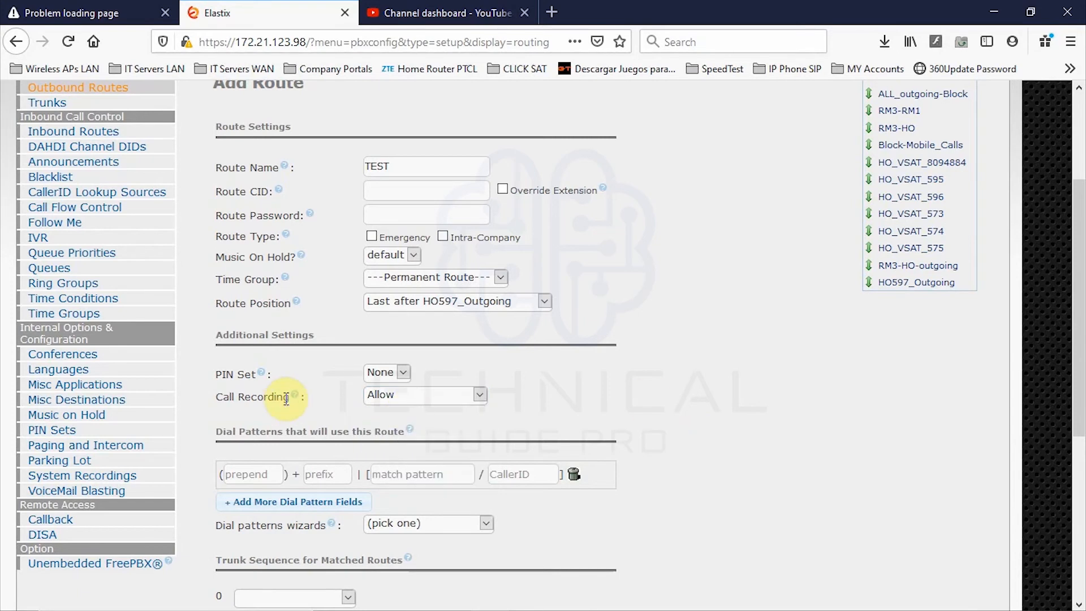
scroll(350, 447, "down", 3)
left_click(238, 311)
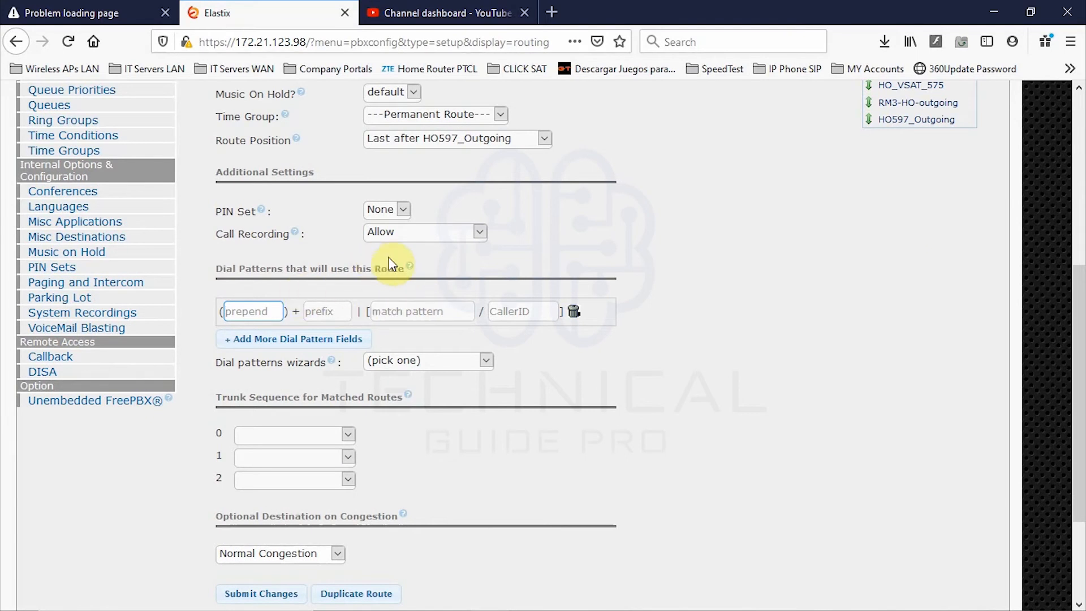
mouse_move(410, 270)
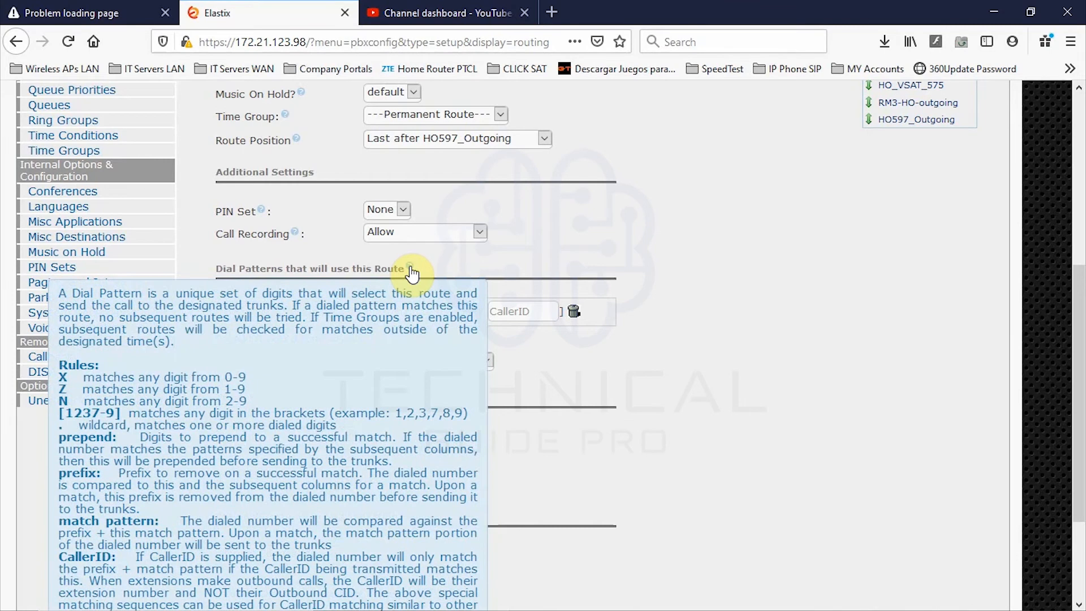
- Scroll down the TEST route form toward the Dial Patterns section
scroll(412, 274, "down", 3)
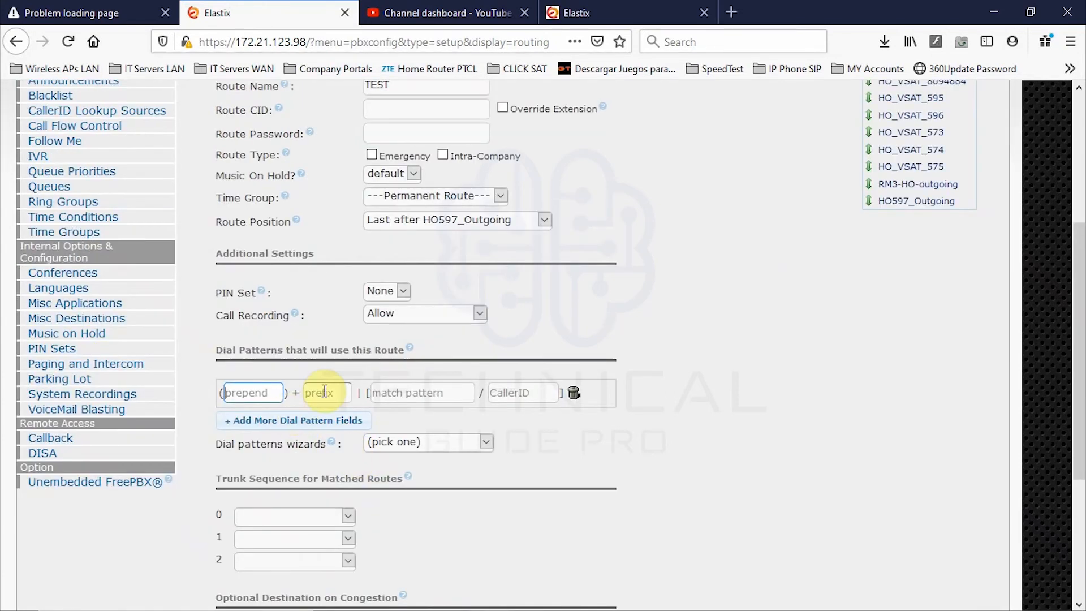
left_click(324, 391)
left_click(272, 388)
left_click(271, 393)
left_click(278, 395)
left_click(205, 393)
left_click(334, 396)
left_click(305, 395)
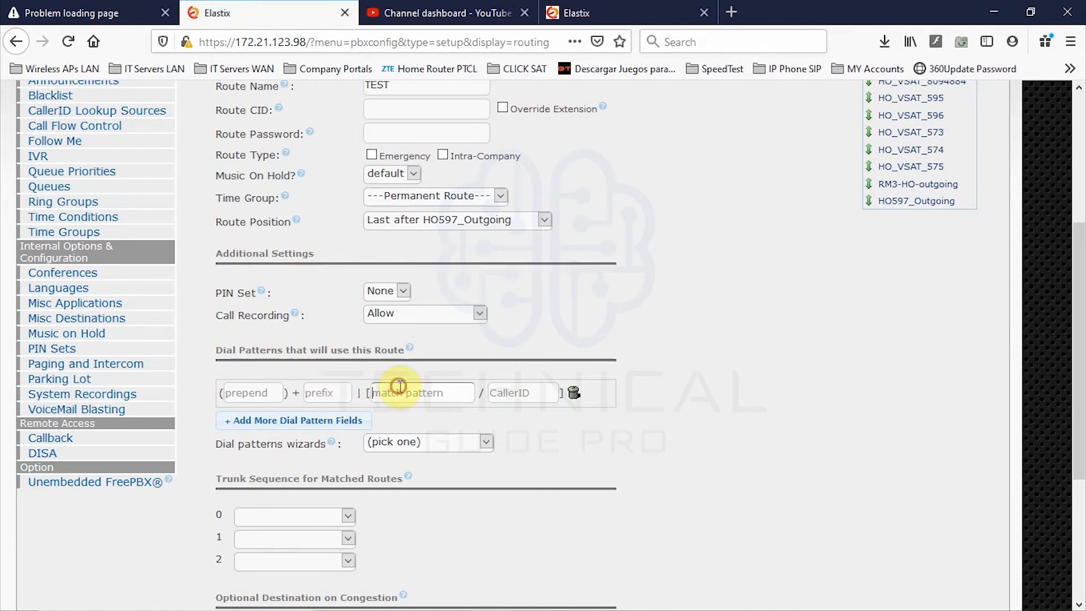
left_click(459, 394)
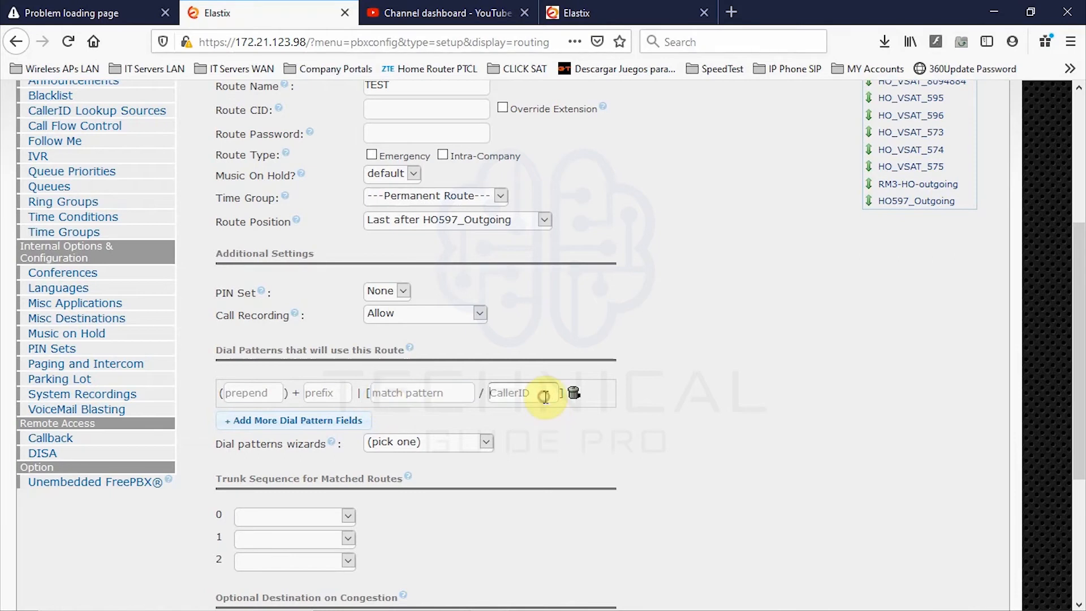
left_click(487, 393)
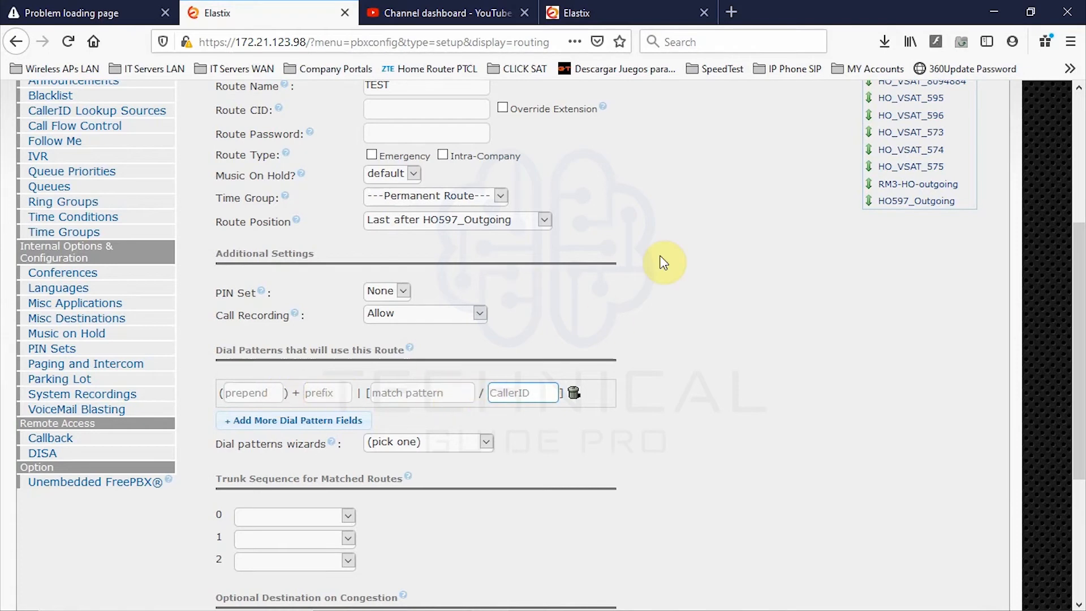
left_click(405, 398)
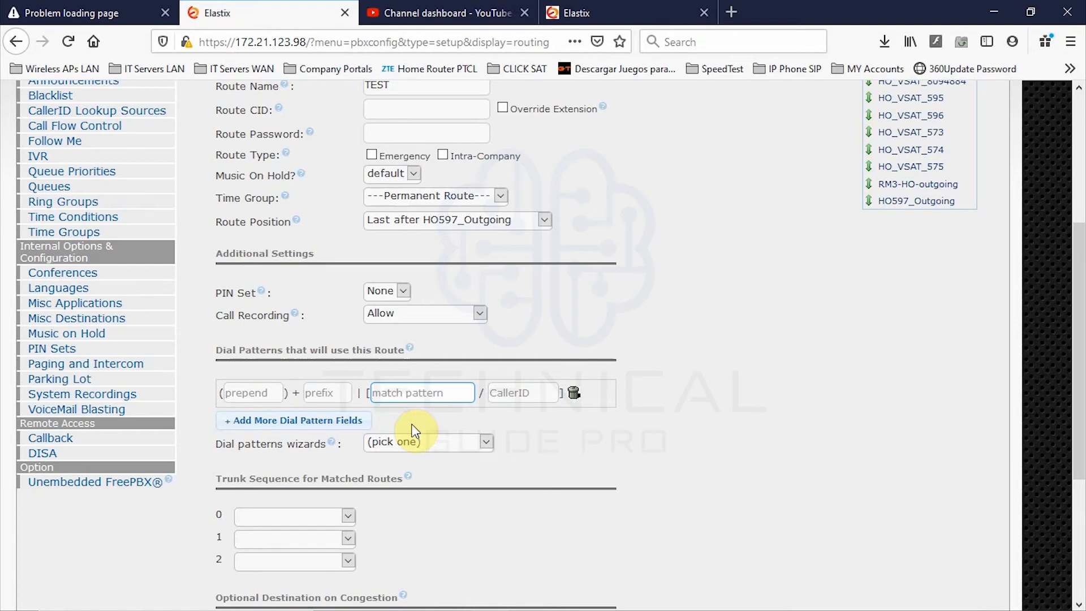
left_click(313, 392)
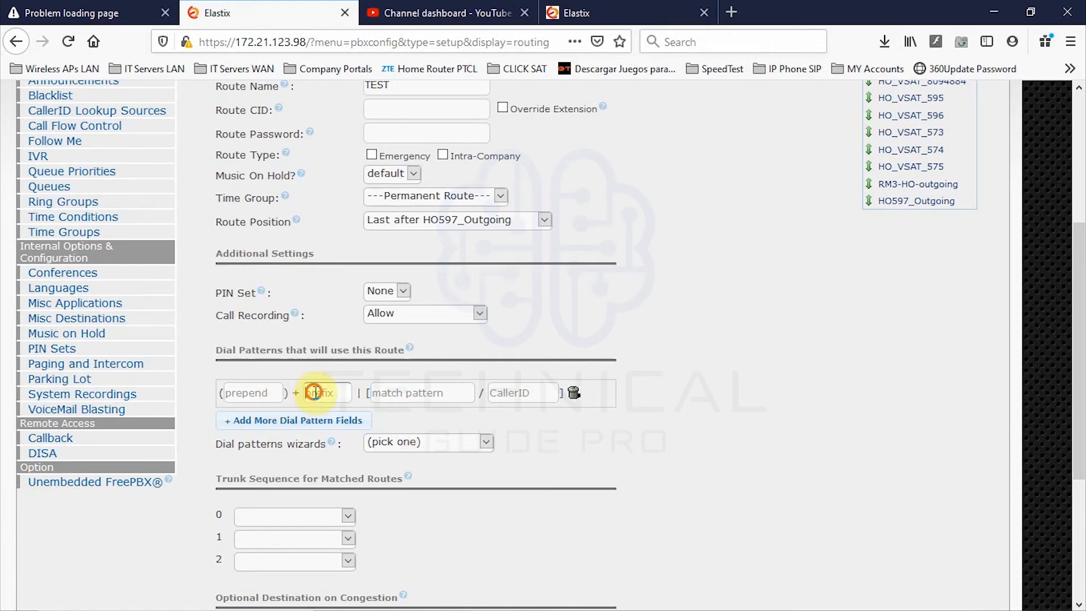
left_click(394, 395)
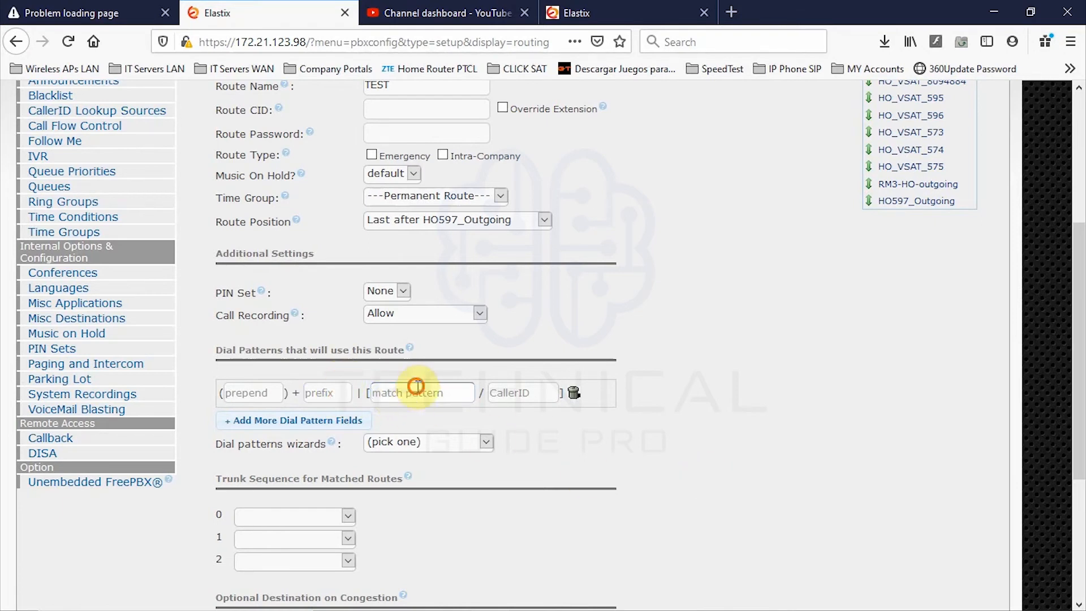
left_click(344, 387)
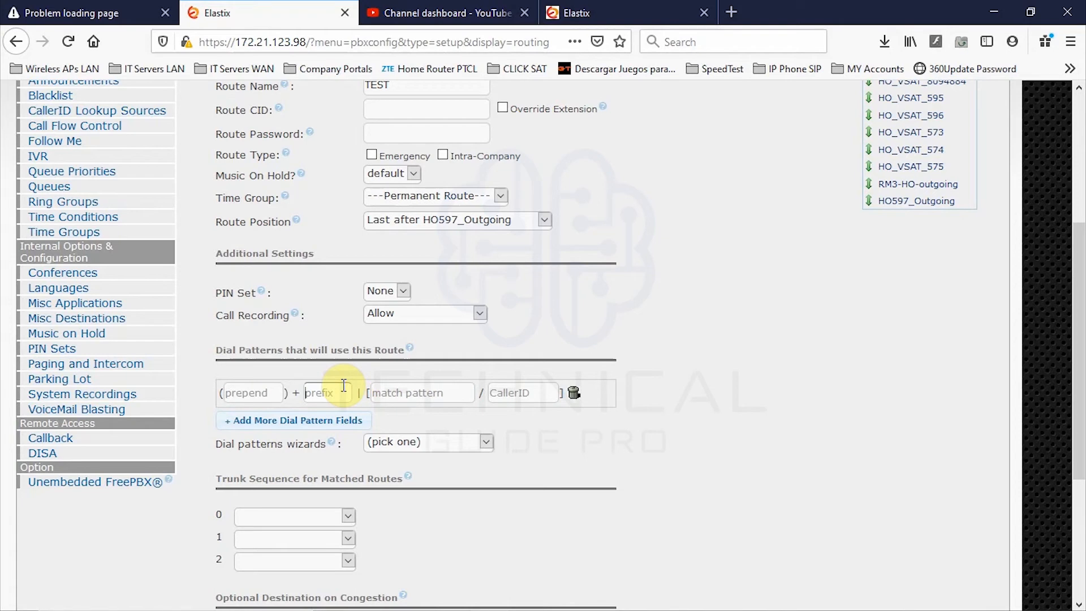
- Give the first dial pattern prefix 9 and match pattern '.'
type("9")
left_click(396, 393)
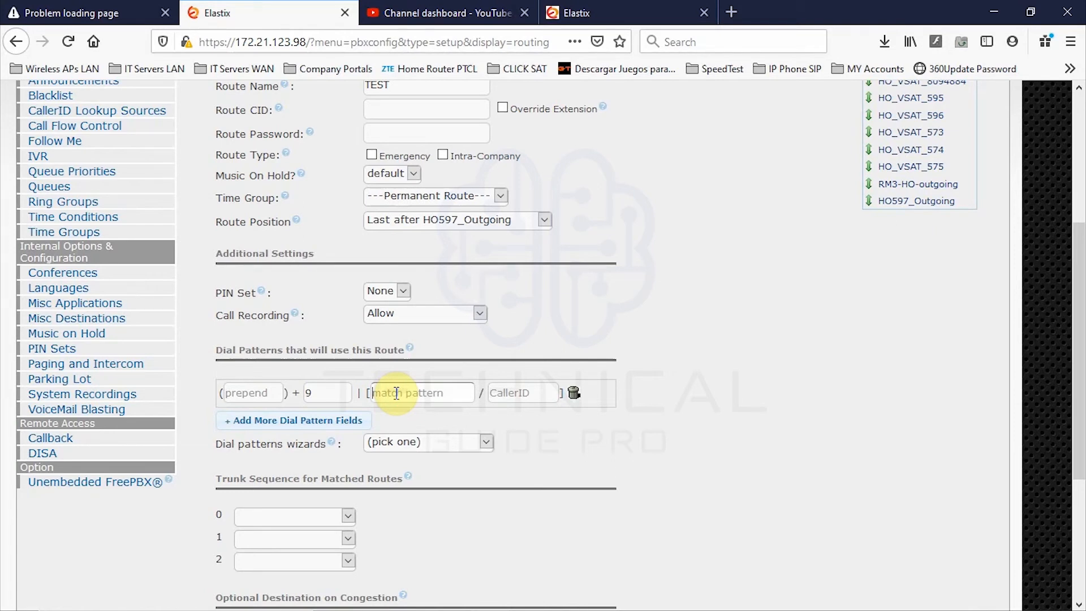
type(".")
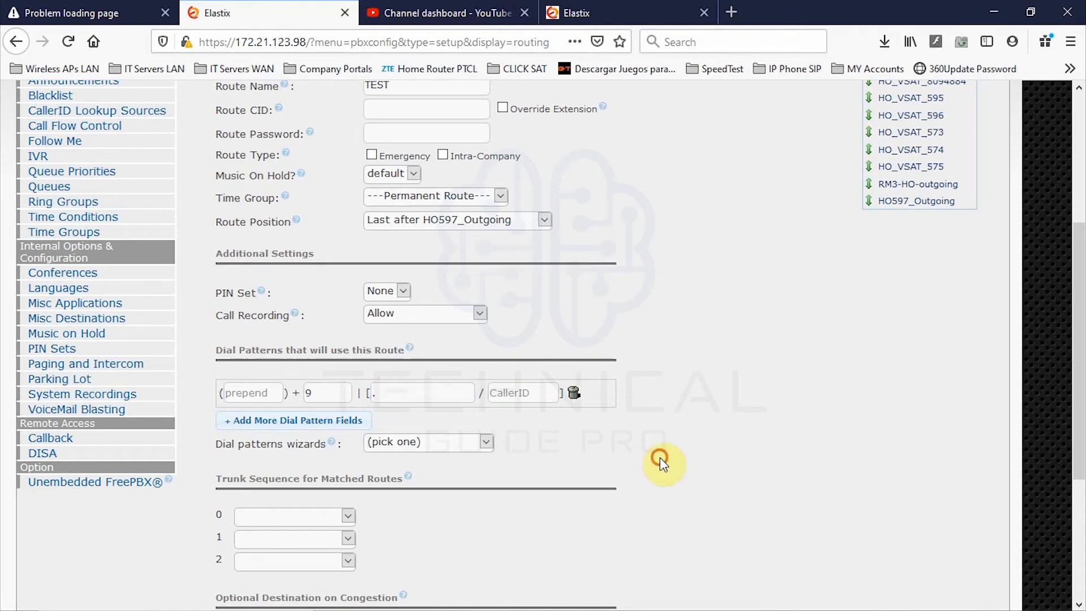
left_click(379, 392)
left_click(382, 393)
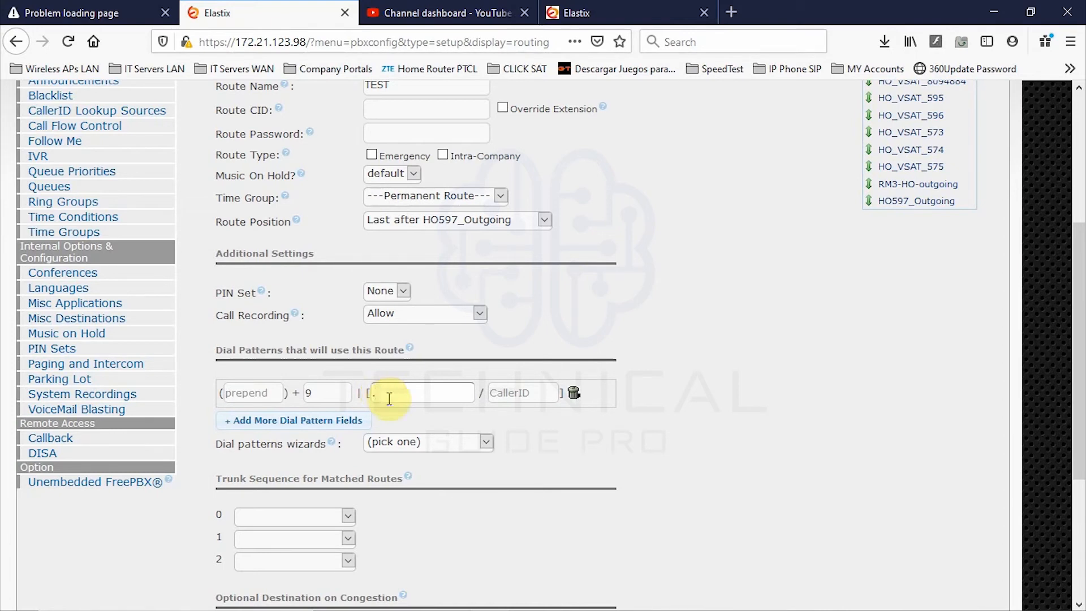
left_click_drag(320, 394, 296, 399)
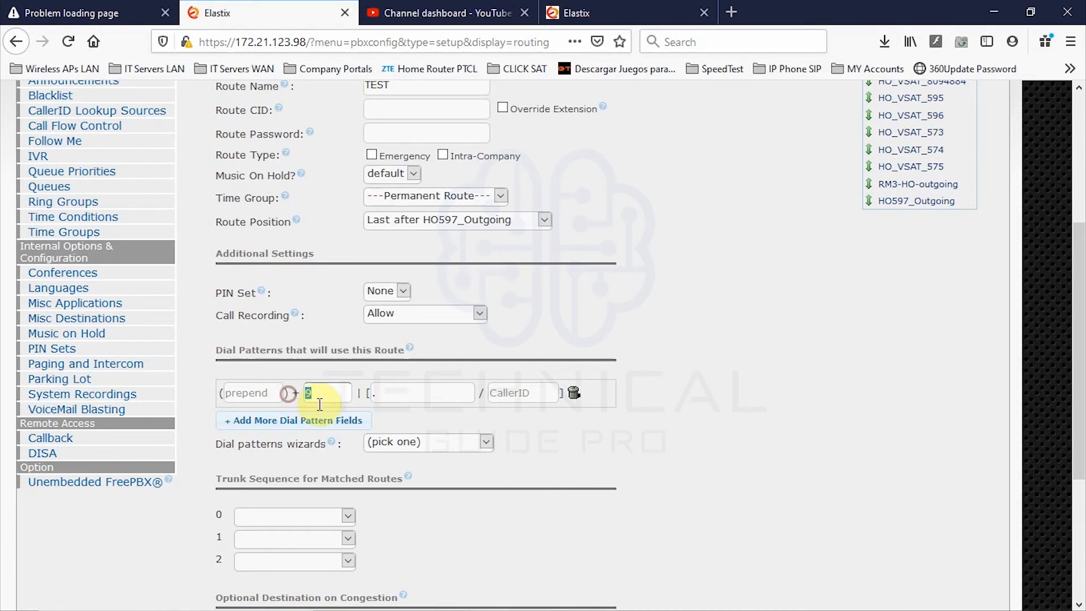
double_click(326, 392)
left_click(327, 393)
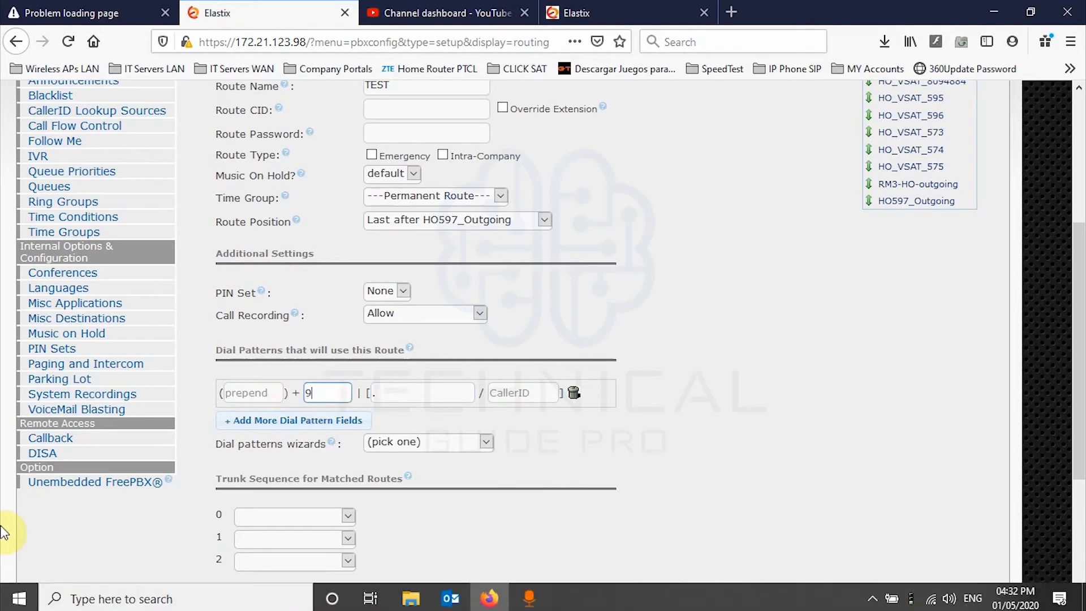
left_click(406, 396)
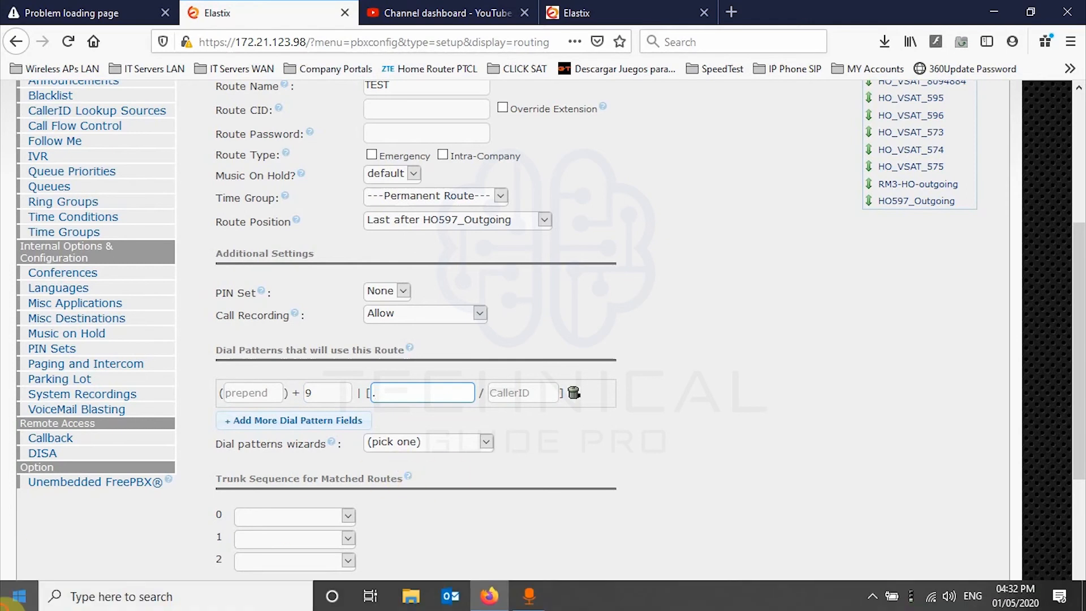
- Launch Notepad from the taskbar search and position its window at the lower right
left_click(12, 599)
type("v")
key("BackSpace")
type("NOT")
left_click(122, 170)
left_click_drag(456, 47, 915, 327)
left_click_drag(599, 343, 653, 389)
left_click(575, 422)
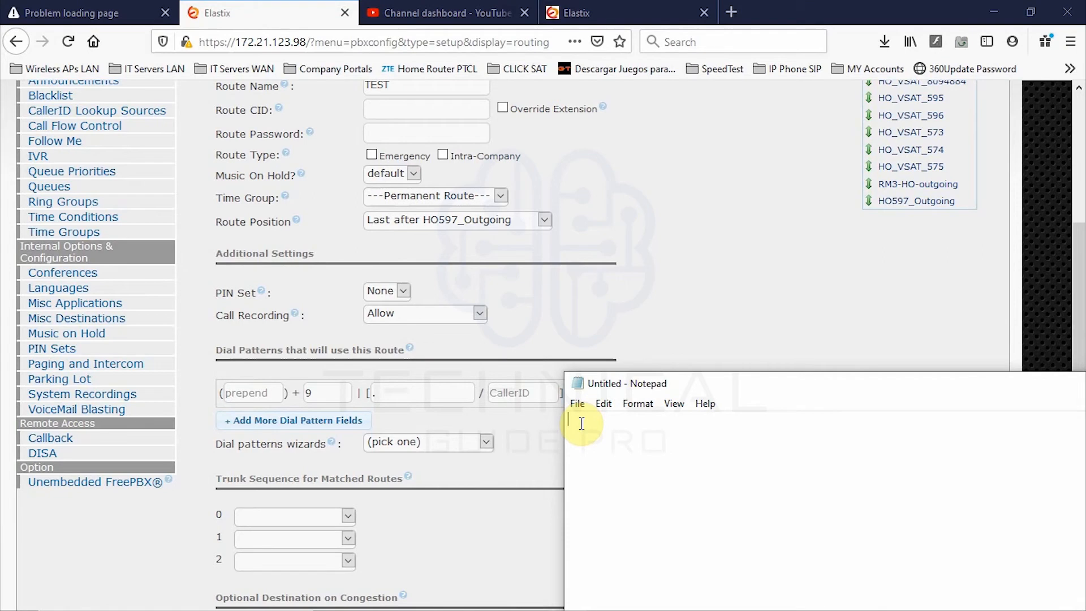
type("903452345678")
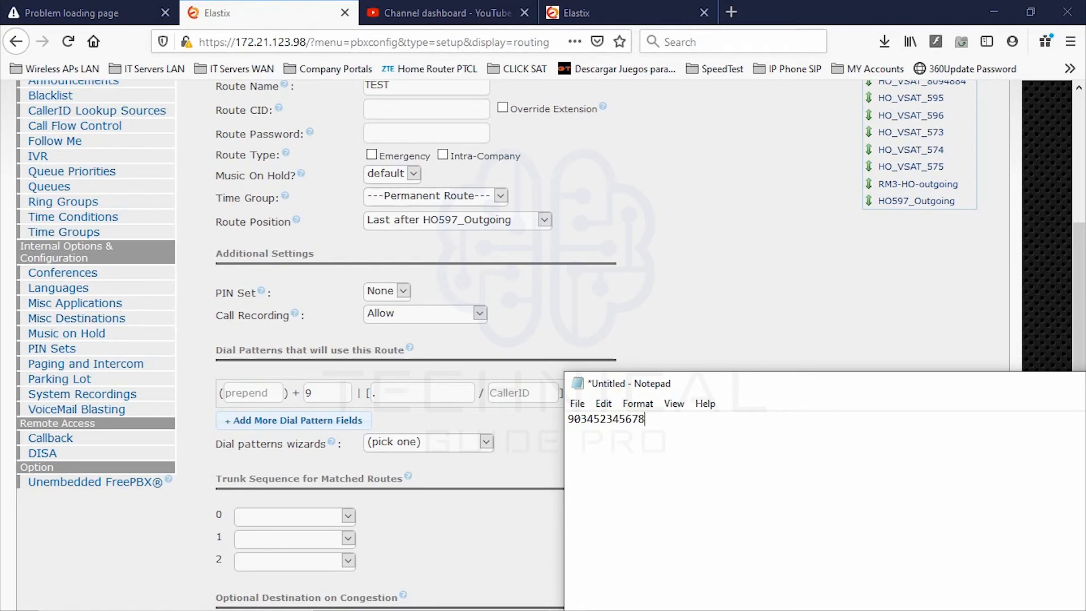
key("BackSpace")
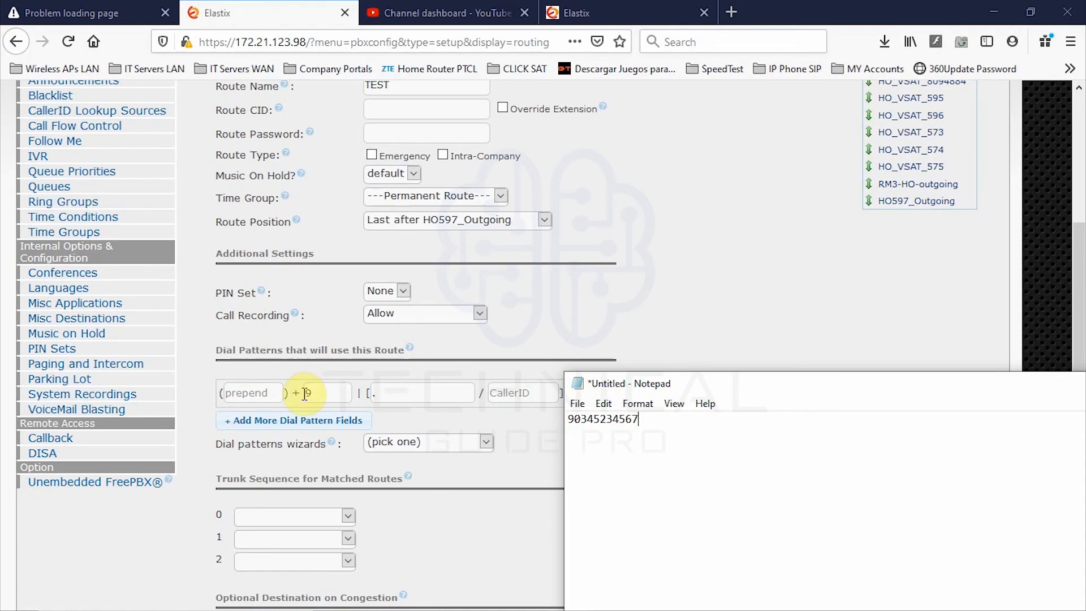
left_click_drag(574, 419, 559, 422)
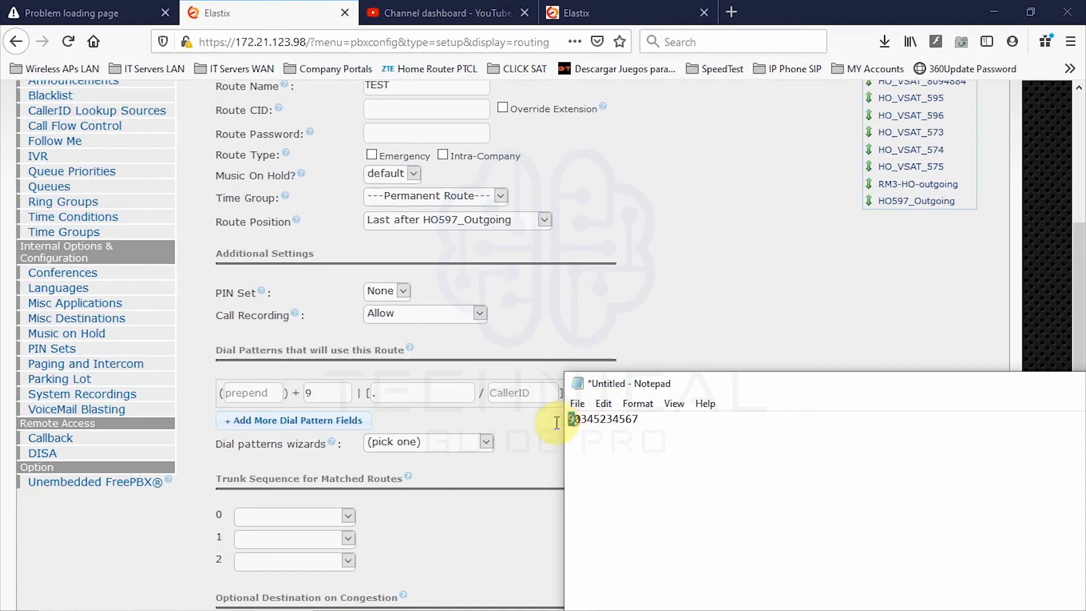
left_click(573, 431)
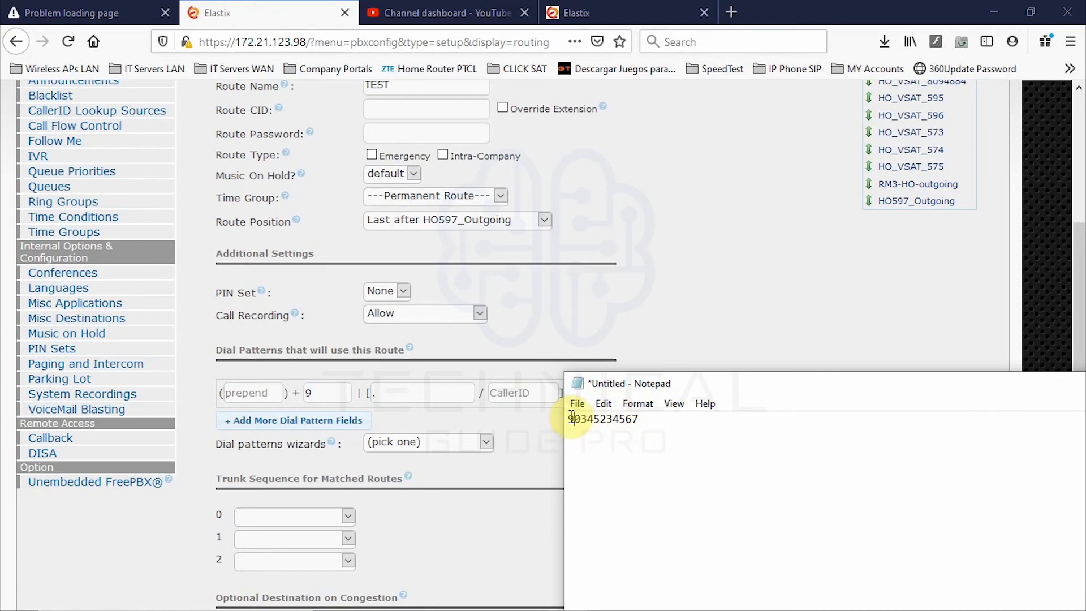
left_click(552, 421)
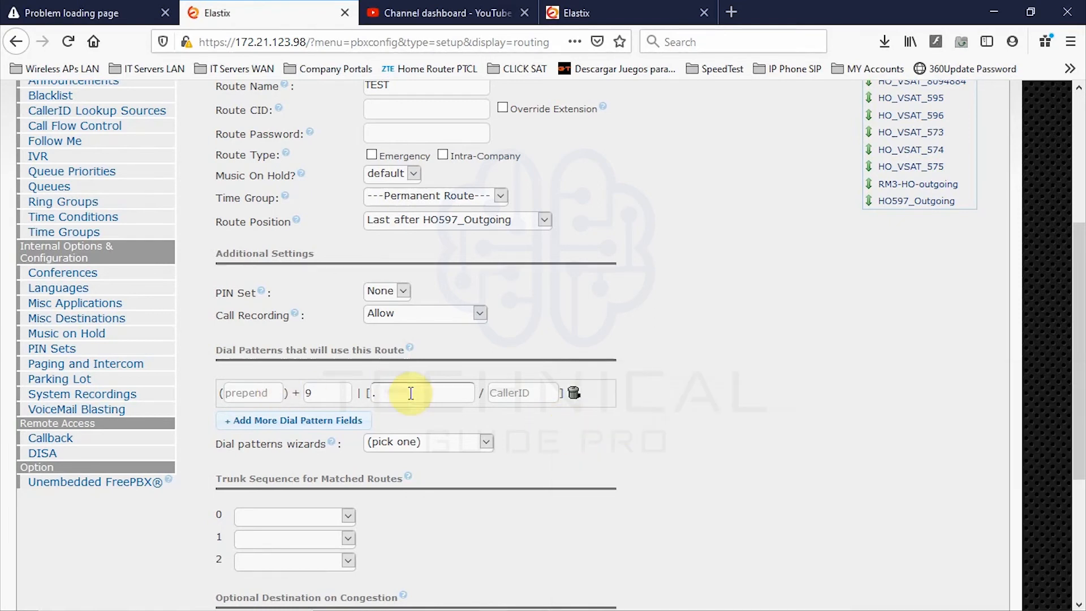
- Set the first dial pattern's prepend to 88 ahead of prefix 9, with Notepad showing again
left_click(567, 604)
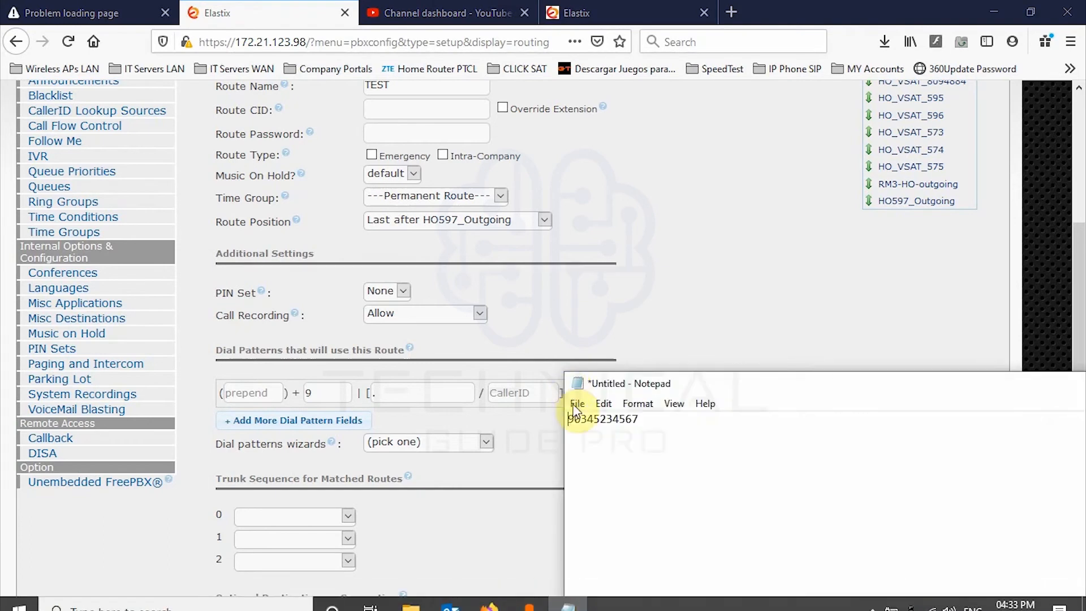
left_click(334, 395)
left_click_drag(325, 394, 195, 395)
left_click(238, 393)
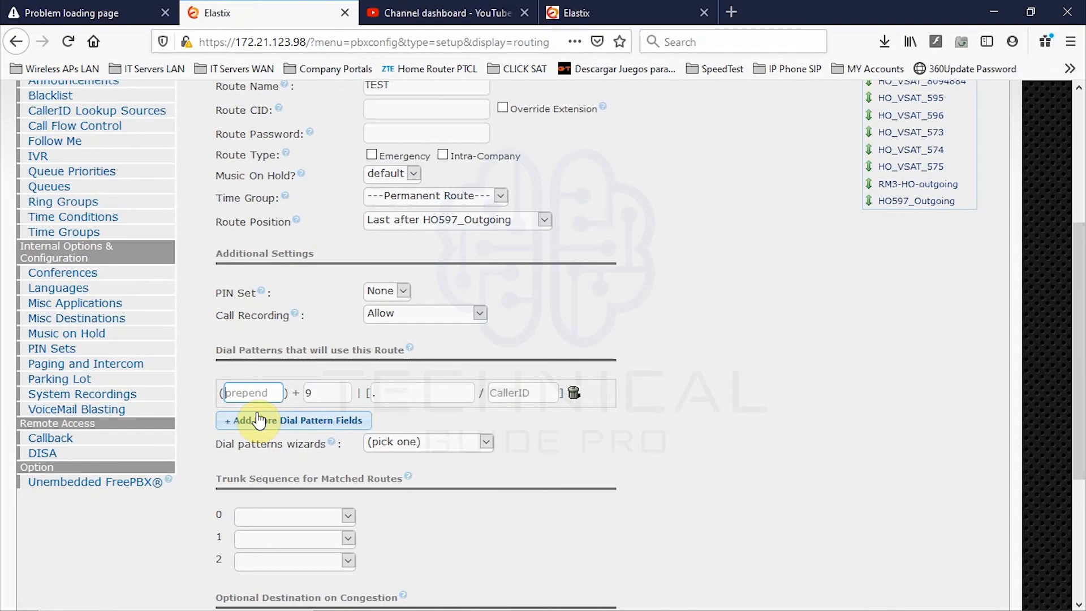
type("8")
left_click(826, 500)
left_click(255, 393)
left_click(413, 391)
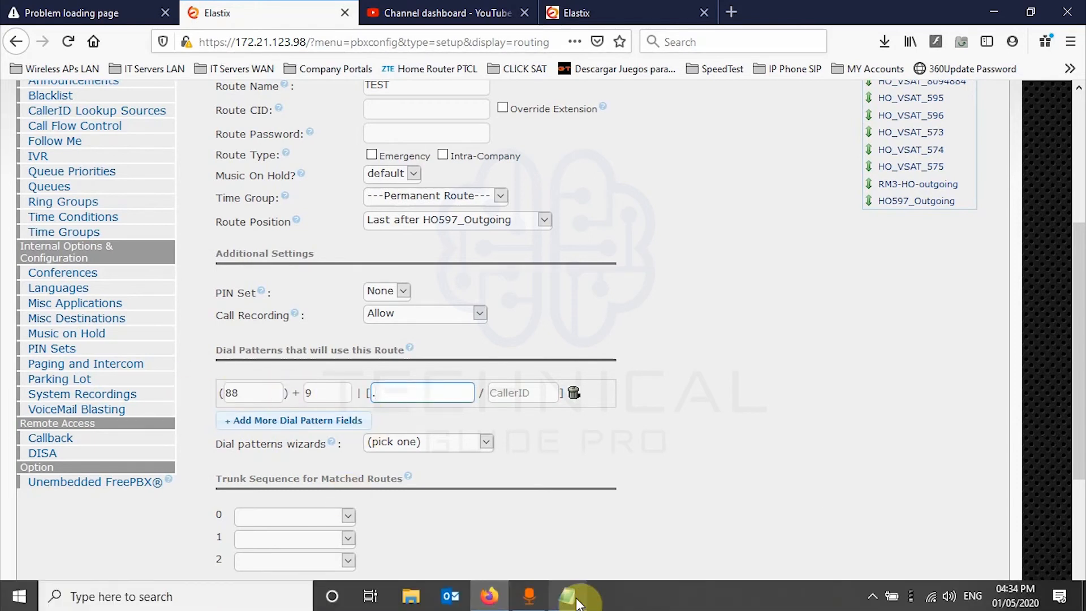
left_click(568, 596)
left_click(606, 419)
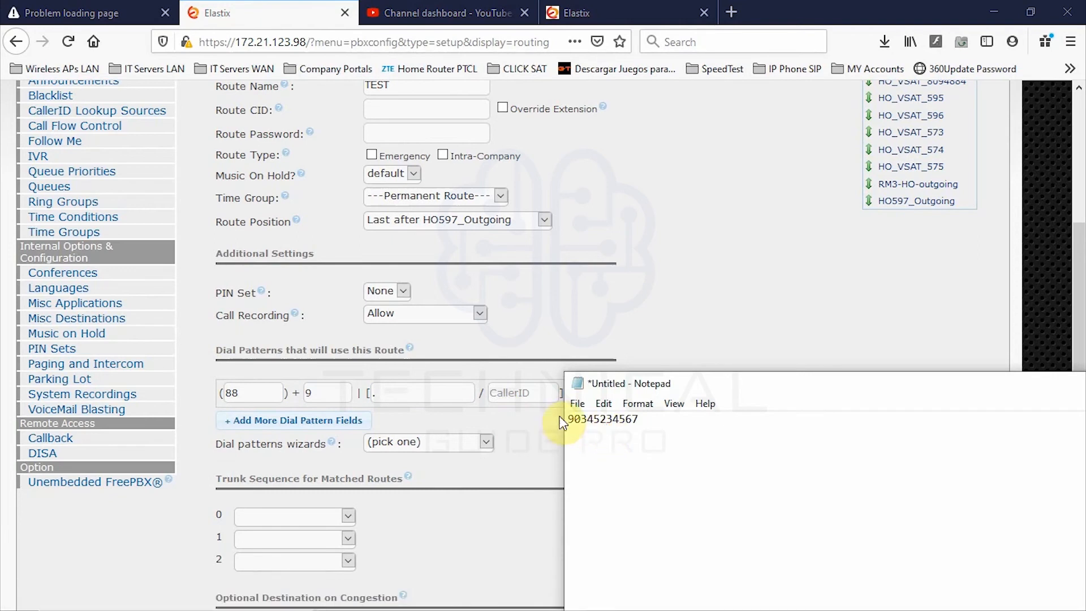
- Start a second Notepad line with 88 and add an empty second dial pattern row
left_click_drag(569, 422, 650, 421)
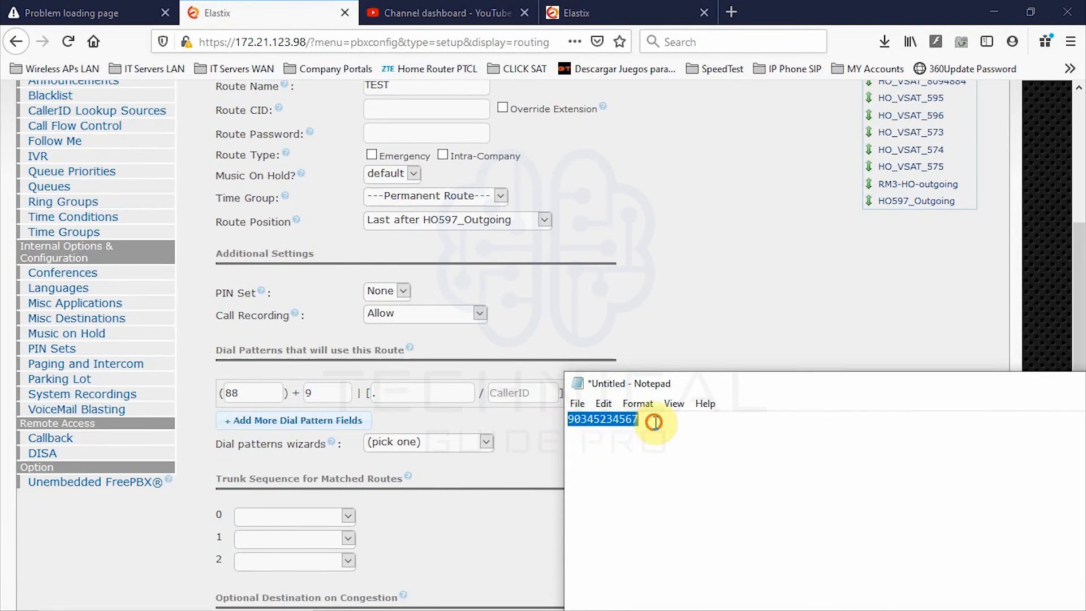
left_click(650, 422)
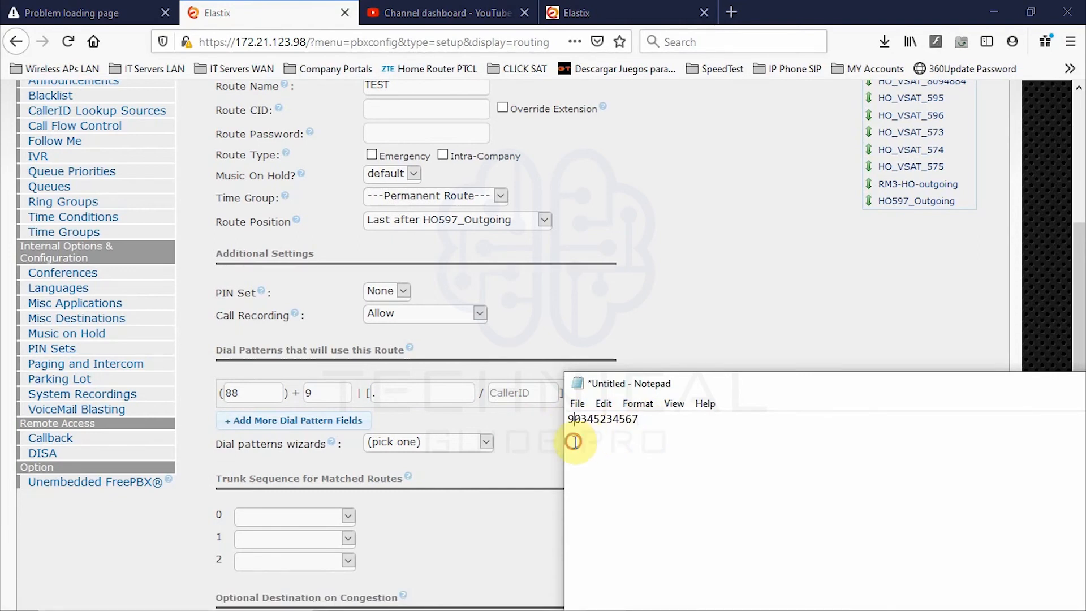
key("Return")
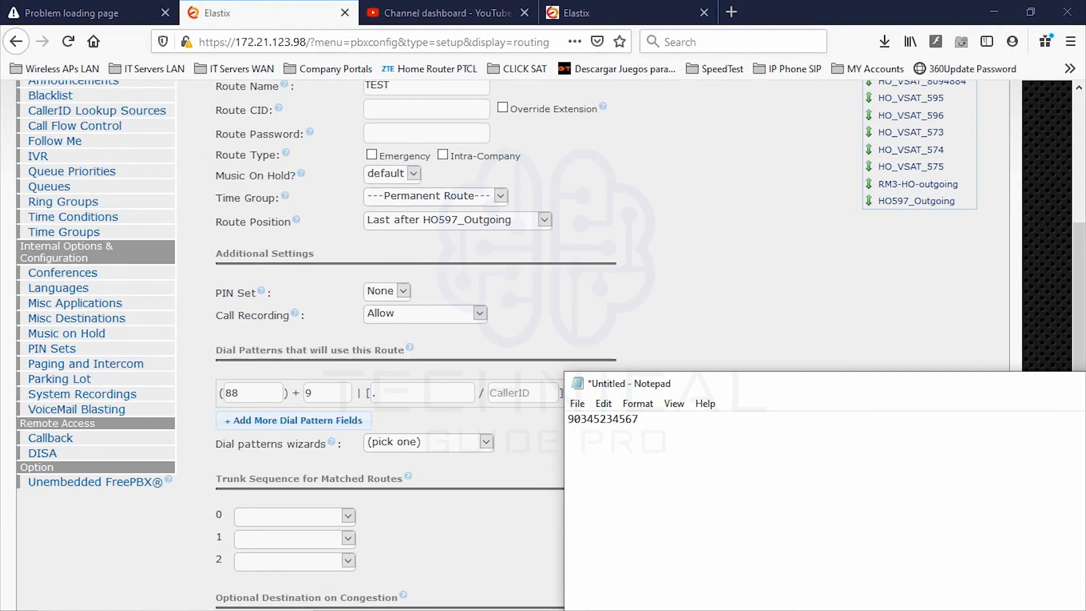
type("88")
left_click_drag(578, 385, 656, 363)
left_click(329, 423)
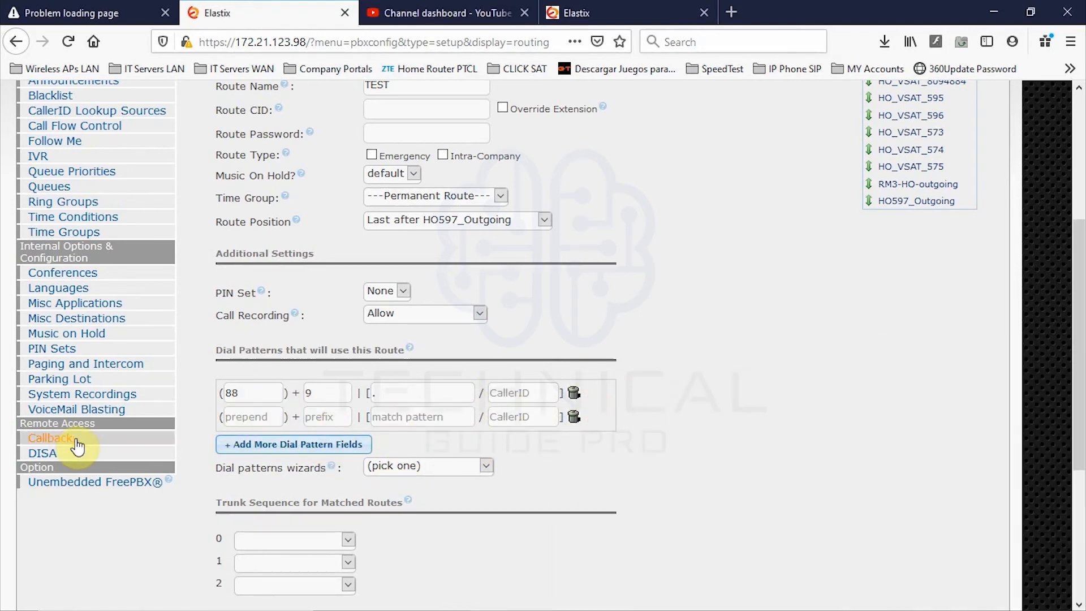
left_click(563, 604)
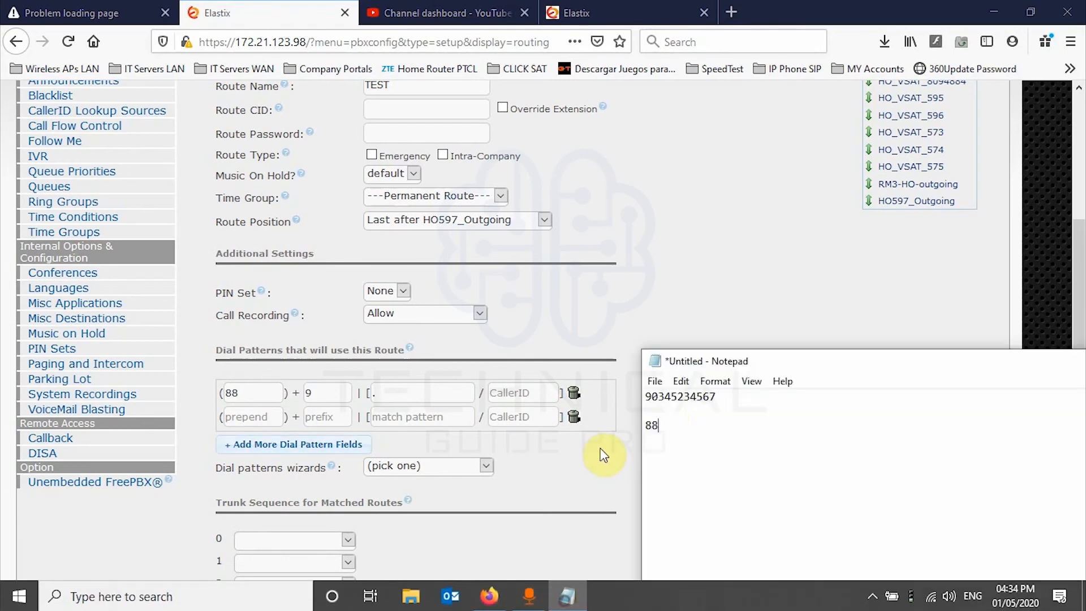
left_click_drag(693, 358, 564, 291)
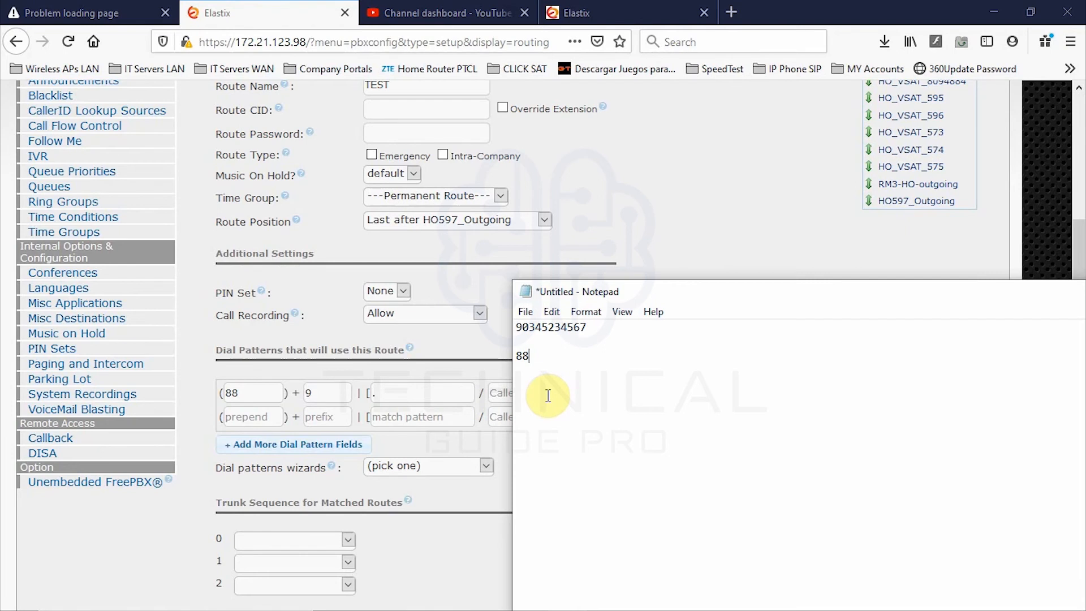
type("0345234567")
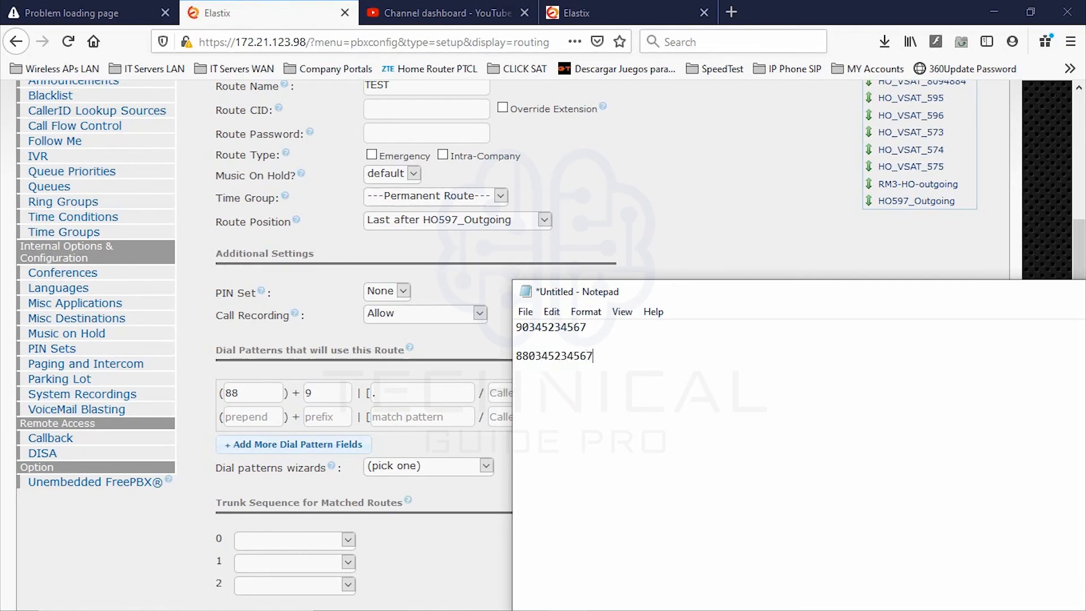
left_click_drag(584, 360, 516, 356)
left_click(568, 390)
left_click_drag(516, 356, 606, 356)
left_click(605, 369)
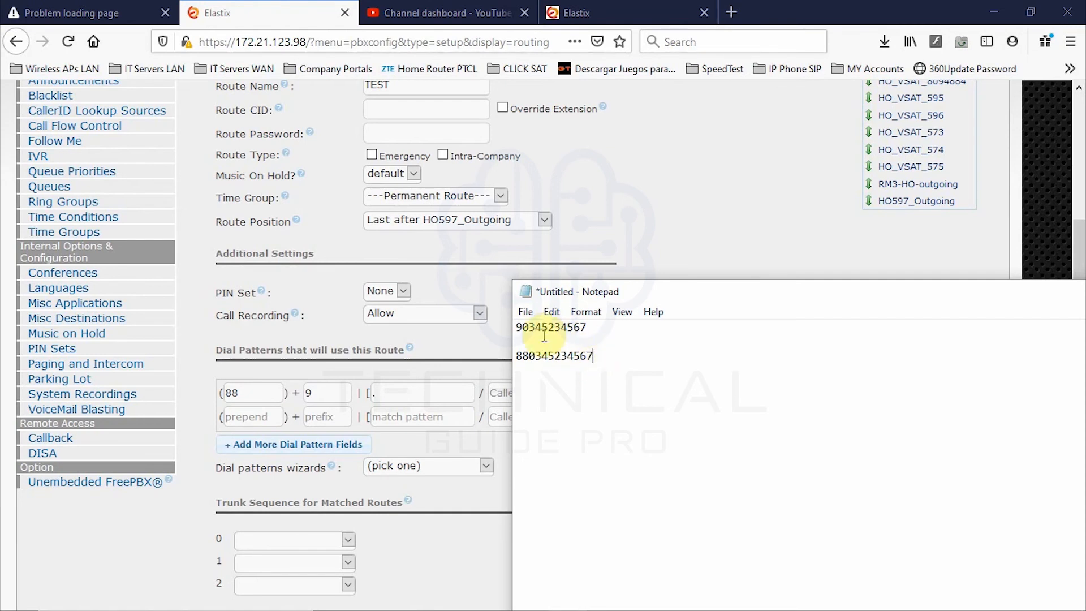
left_click(308, 393)
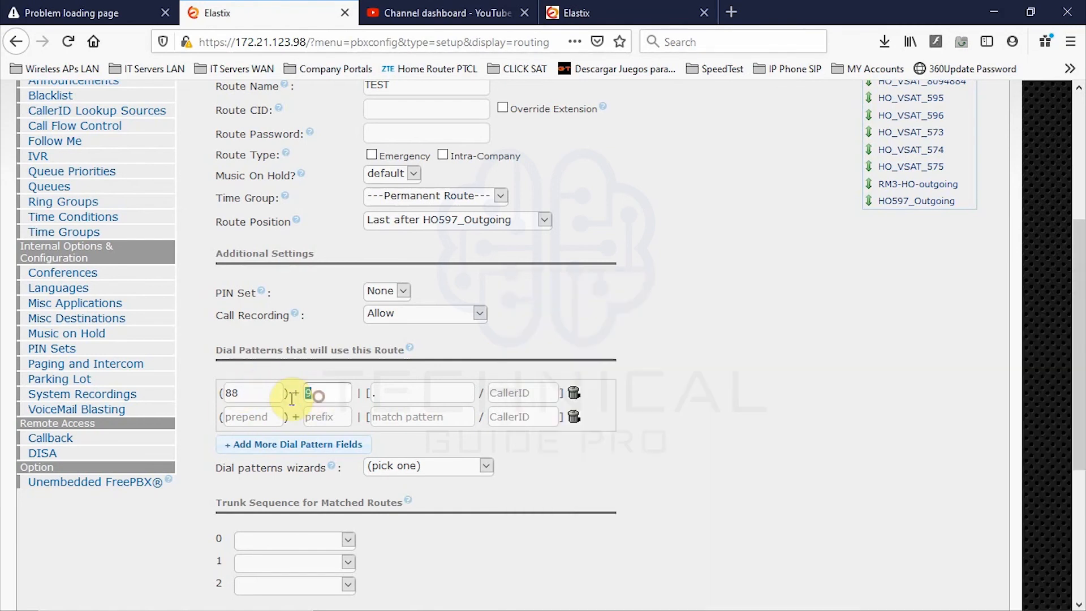
- Clear the first dial pattern's 88 prepend and '.' match pattern
left_click(240, 392)
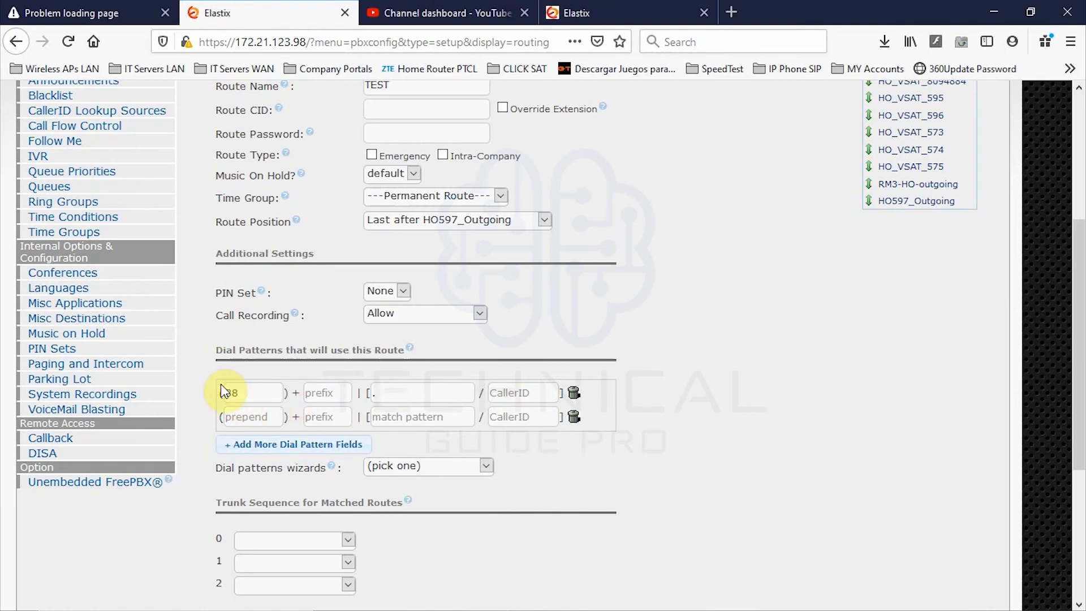
left_click_drag(246, 392, 204, 377)
key("BackSpace")
left_click(409, 392)
left_click_drag(408, 392, 370, 391)
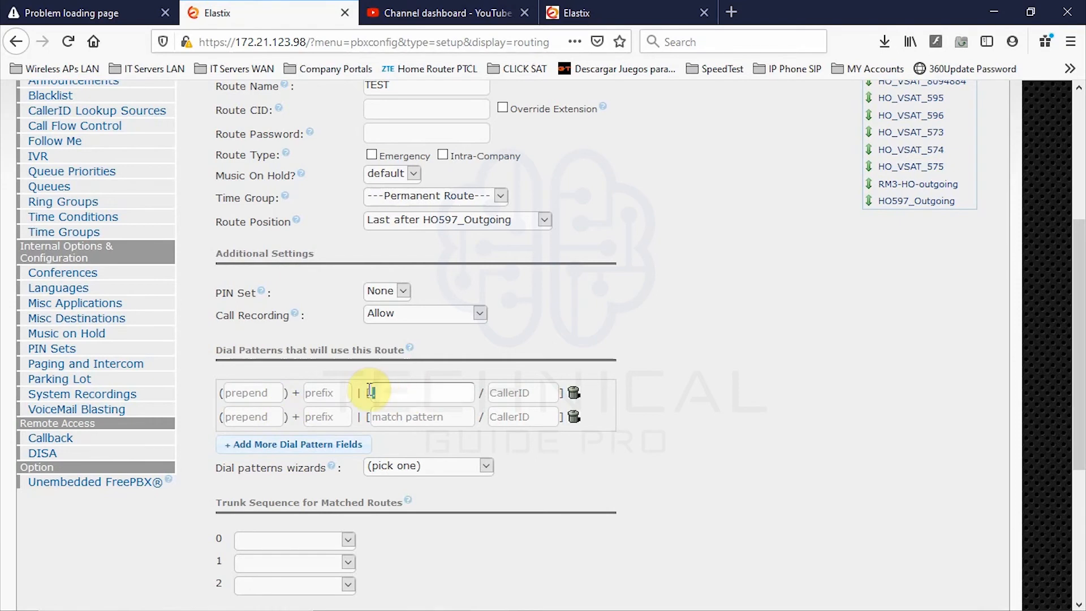
key("BackSpace")
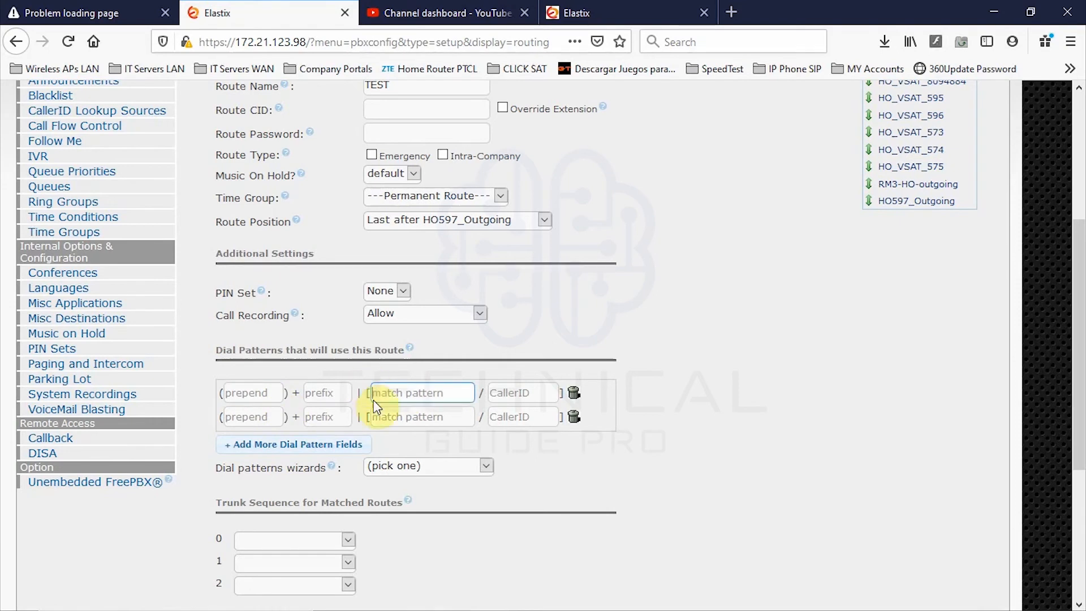
- Enter 0XXXXXXXXXX as the first match pattern, leaving prefix and CallerID blank
left_click(310, 396)
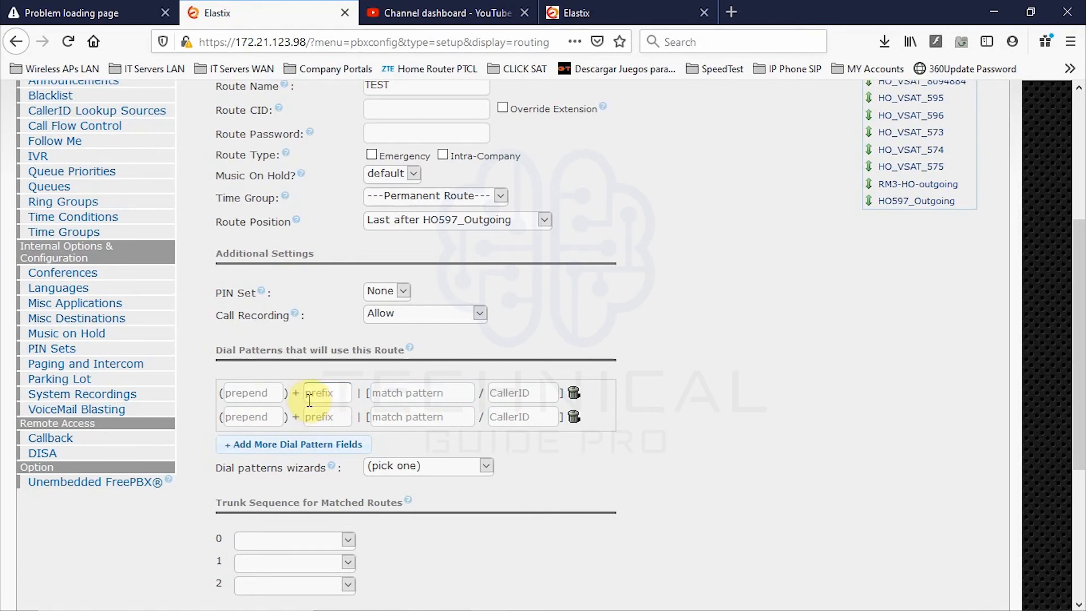
left_click(382, 394)
type("0XXX")
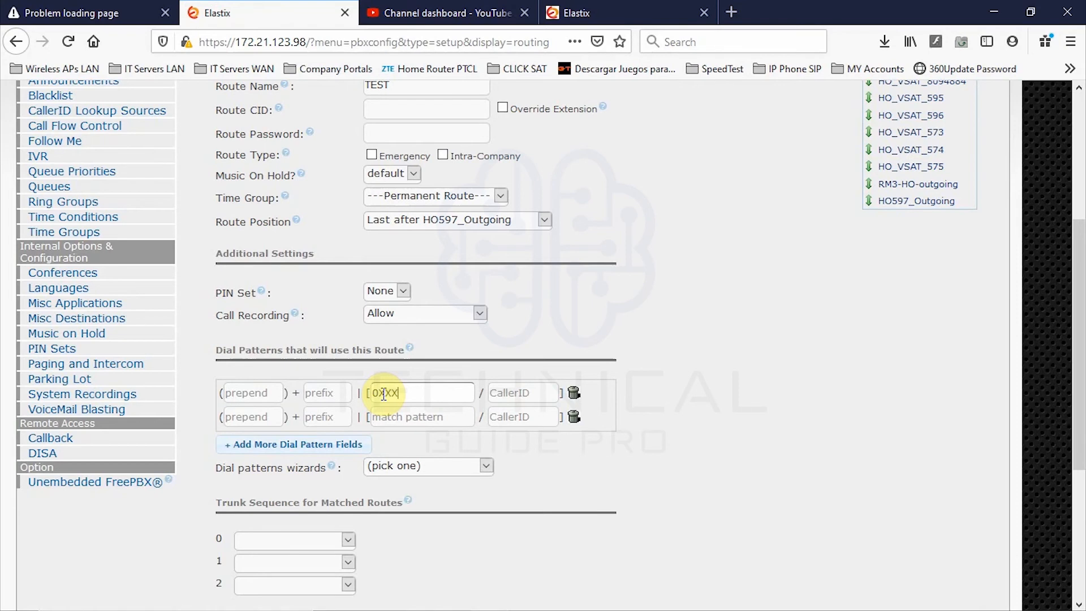
type("XXXX")
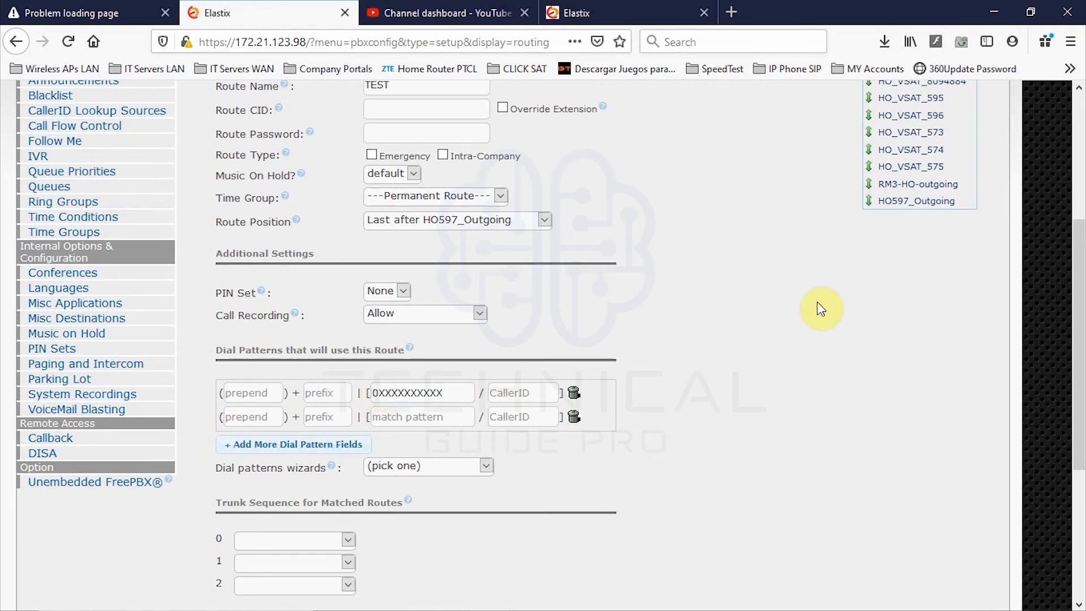
left_click(512, 392)
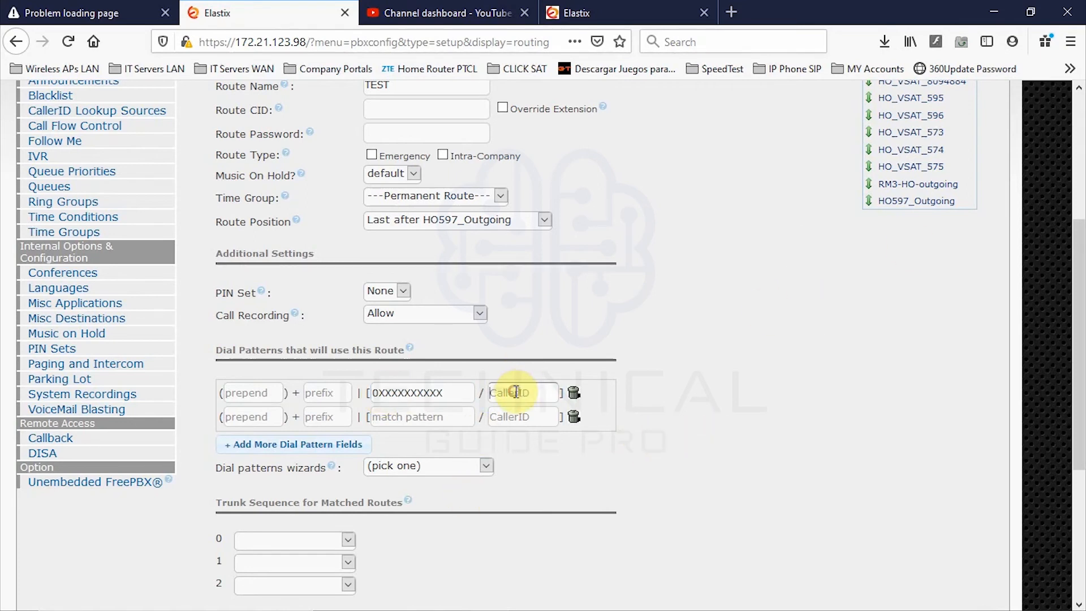
left_click(406, 394)
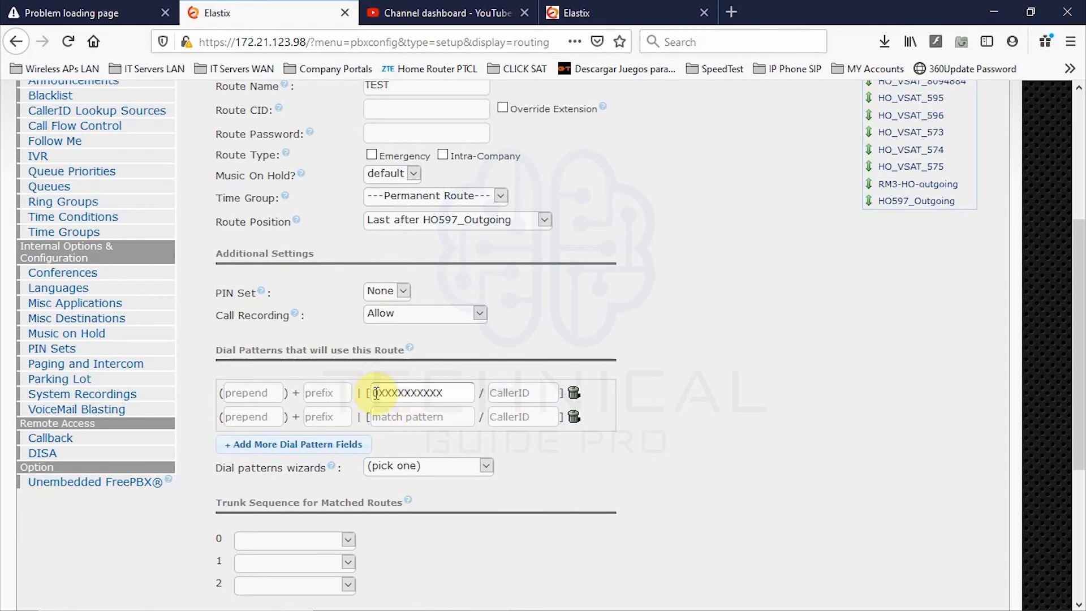
left_click_drag(380, 394, 357, 394)
left_click(377, 392)
left_click_drag(367, 392, 376, 392)
left_click(378, 394)
left_click(437, 395)
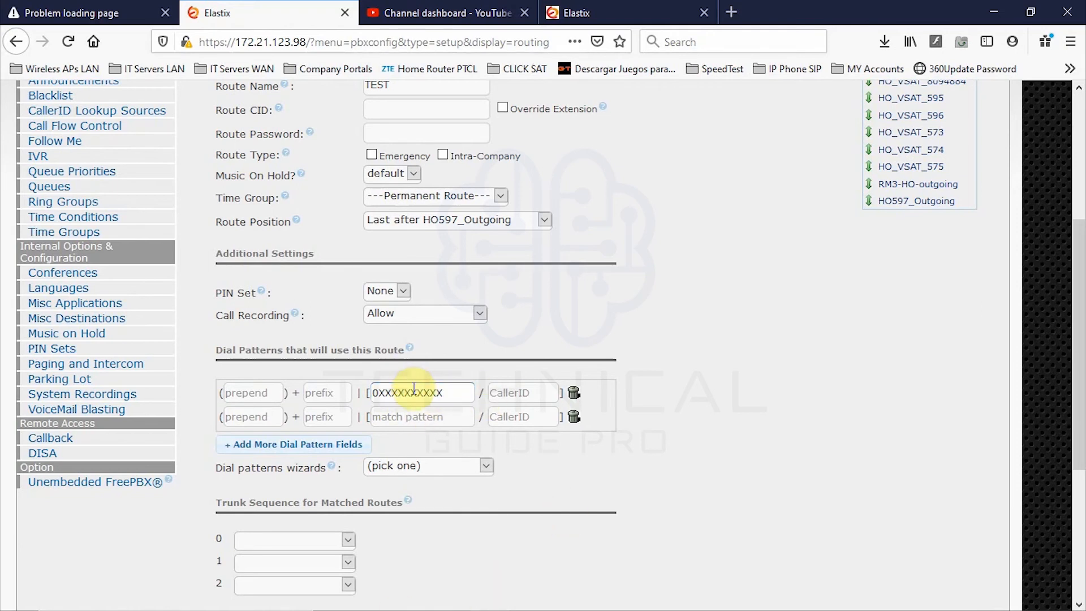
mouse_move(504, 604)
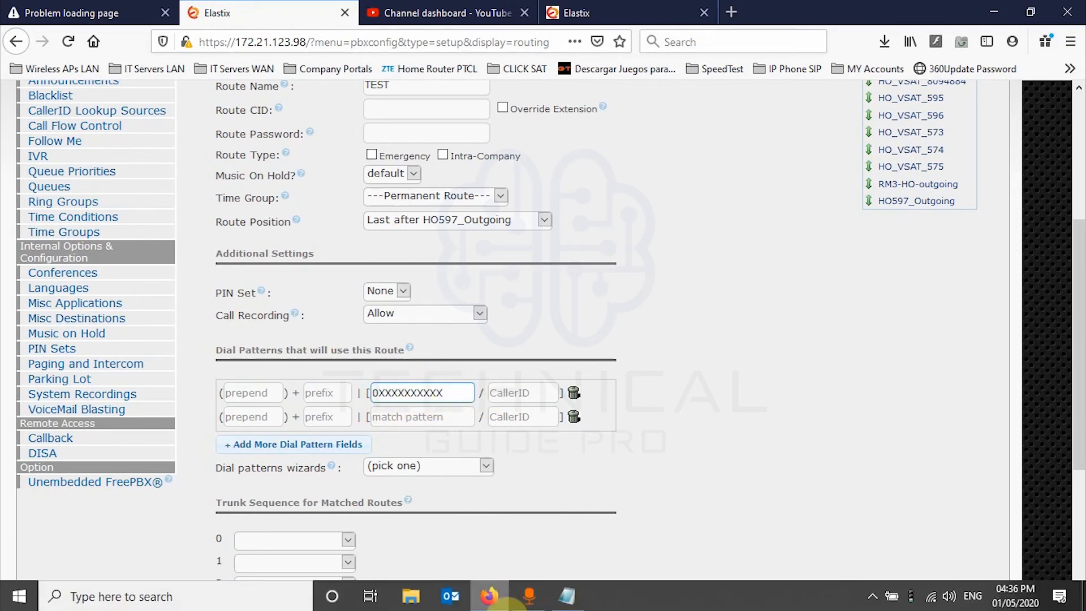
left_click(567, 604)
left_click_drag(594, 355, 453, 327)
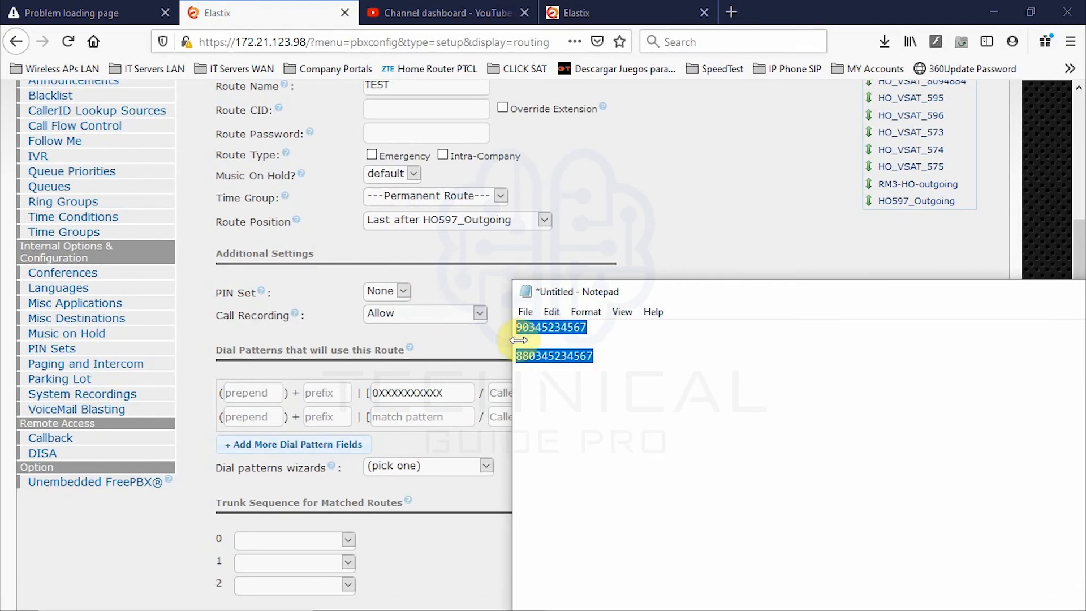
type("0")
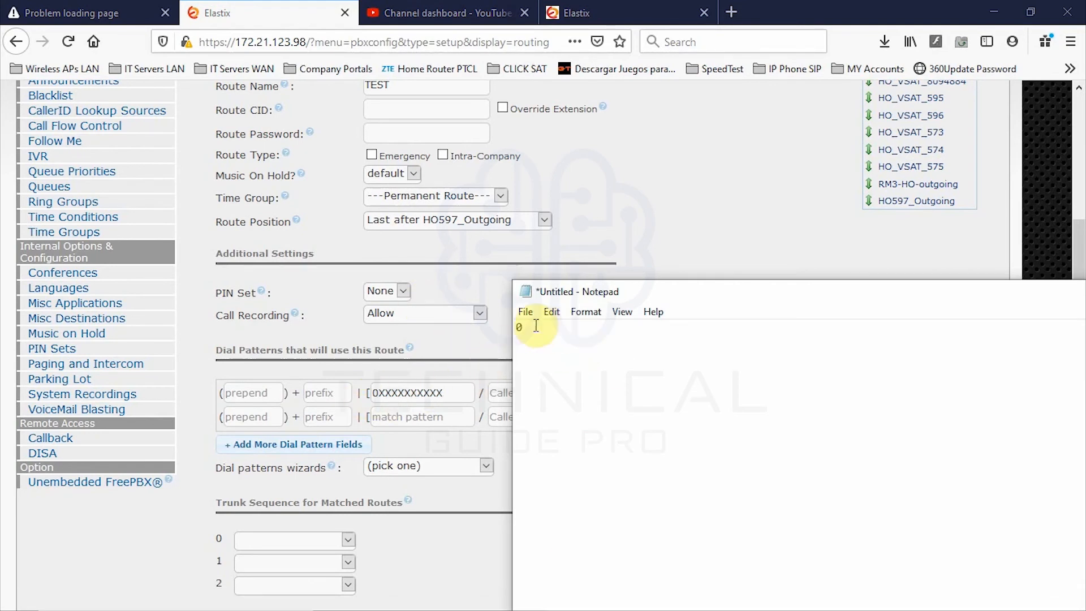
type("3451234567")
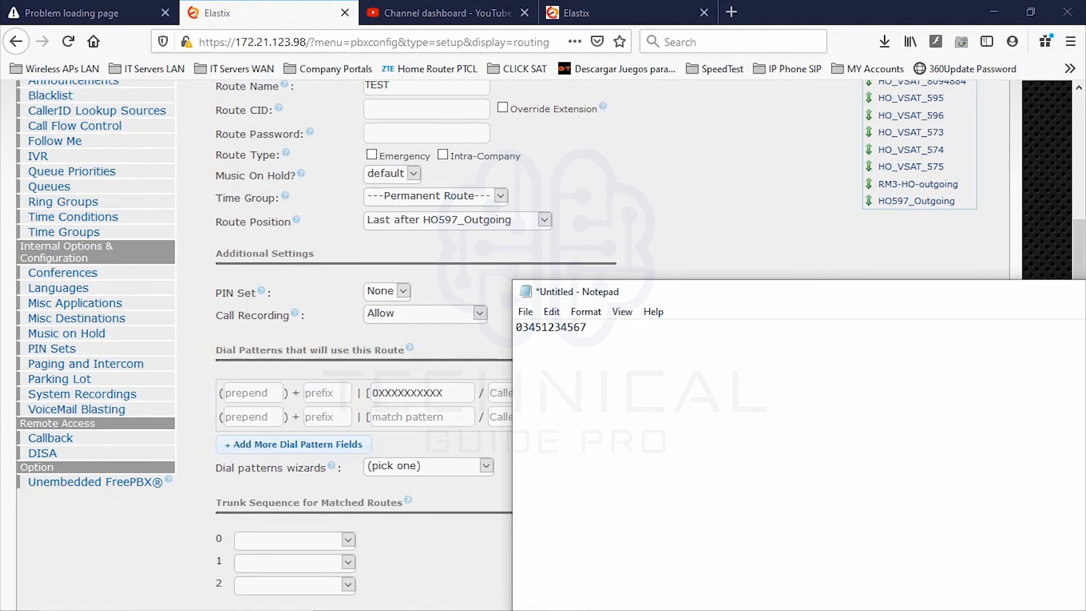
left_click_drag(588, 327, 509, 328)
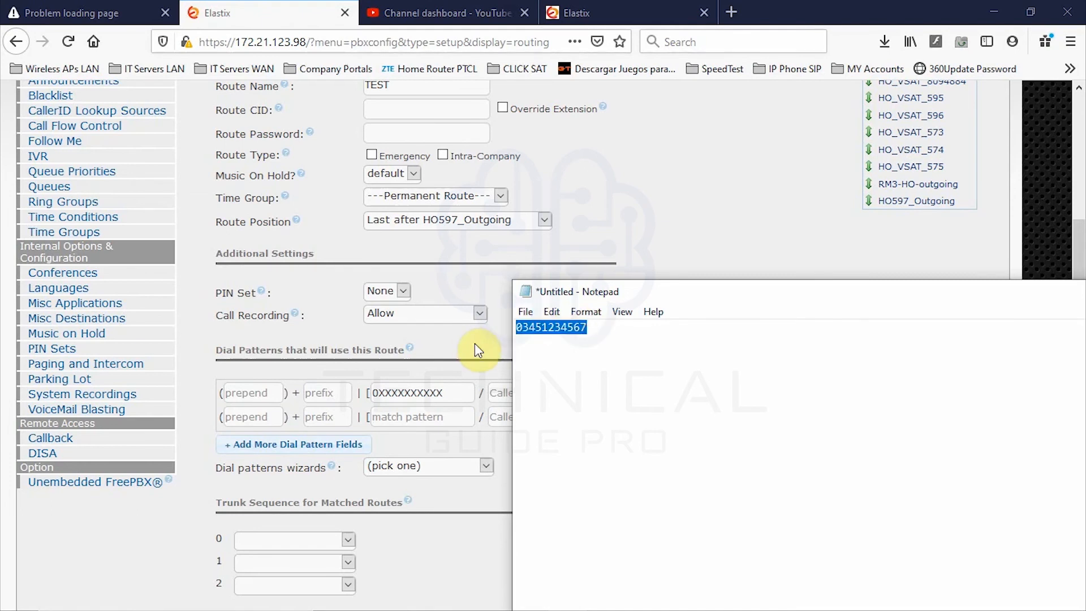
left_click(531, 332)
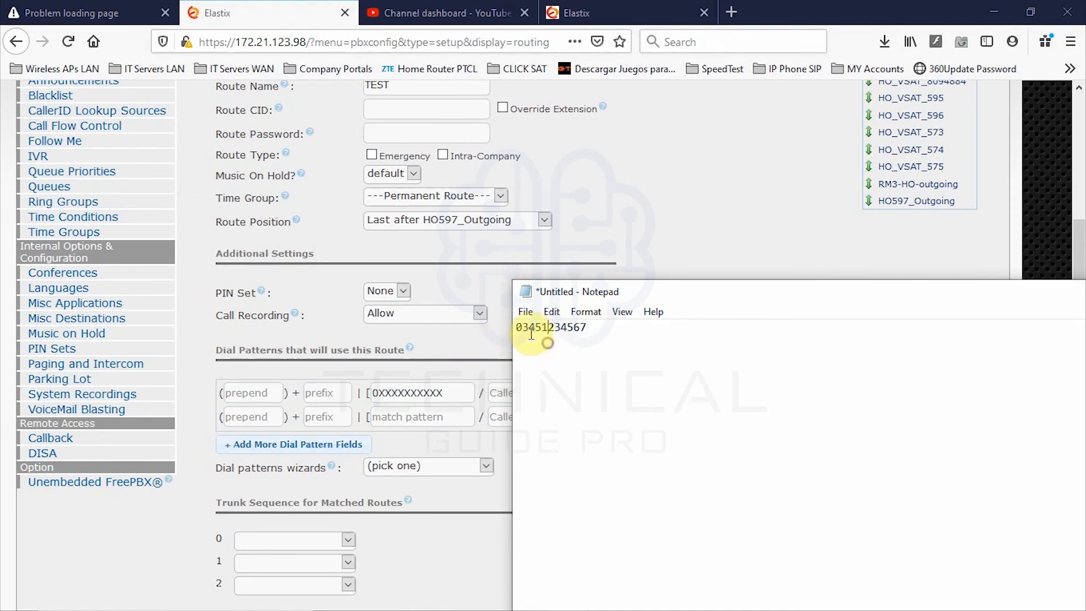
key("shift+Right")
key("shift+Right")
type("33")
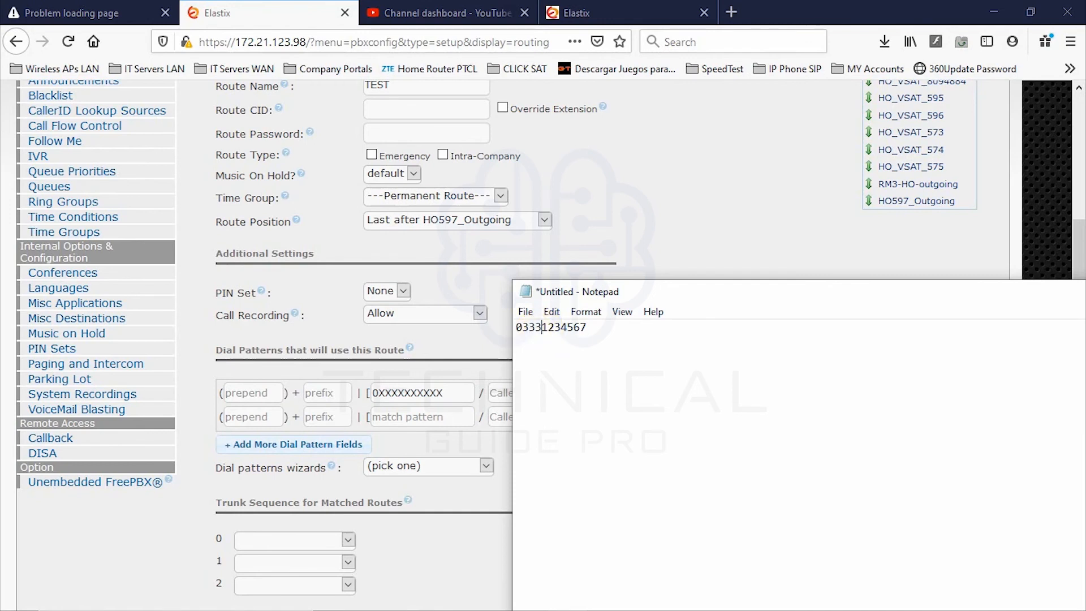
left_click(524, 332)
left_click_drag(524, 332, 516, 333)
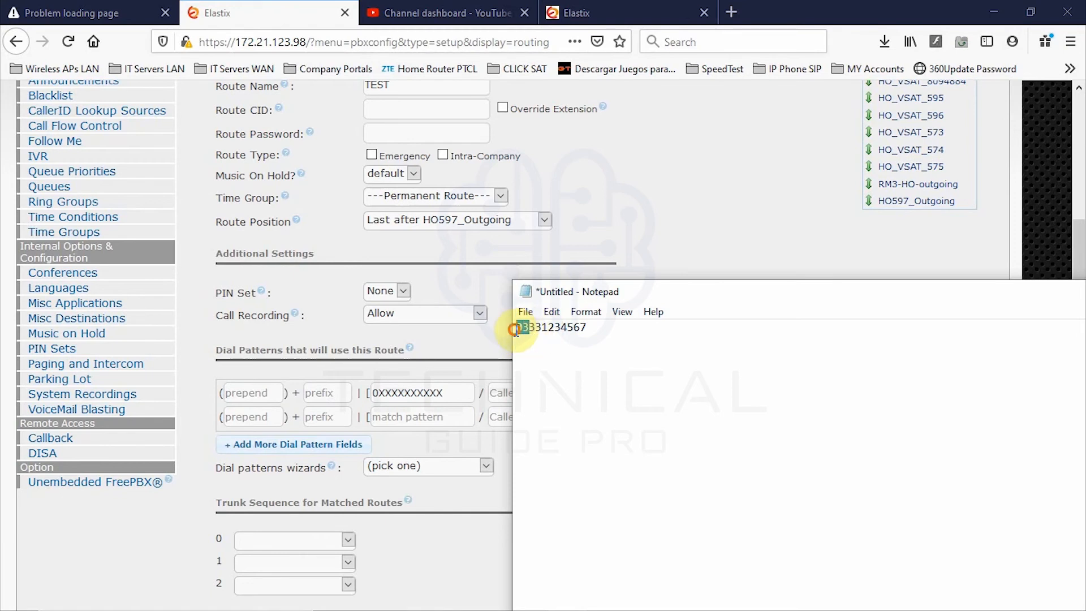
- Change the first match pattern to 03XXXXXXXXX by inserting 3 and dropping one X
left_click(387, 394)
key("BackSpace")
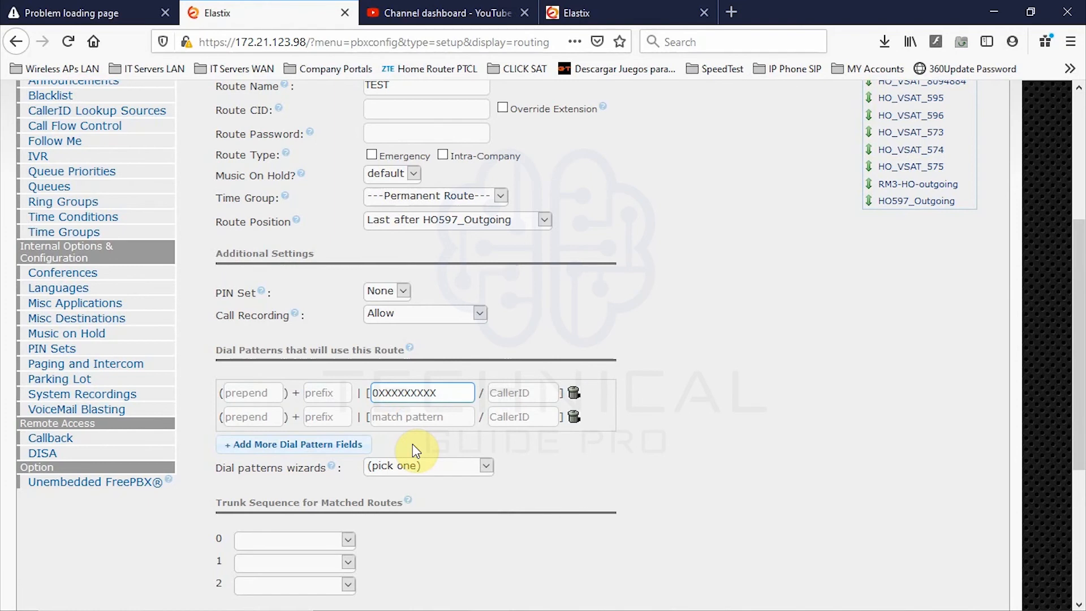
type("3")
double_click(413, 400)
mouse_move(378, 393)
left_mouse_down()
mouse_move(422, 391)
mouse_move(379, 394)
mouse_move(388, 397)
left_mouse_up()
left_click(421, 391)
- Try a test number in the second match pattern row, then clear it again
left_click(384, 395)
left_click(371, 417)
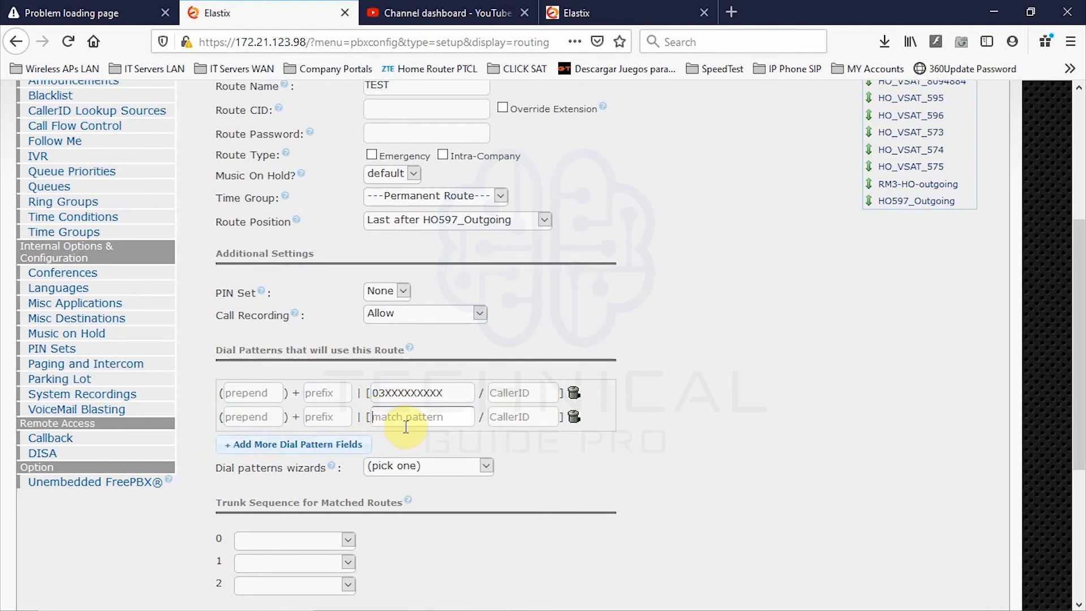
left_click(396, 393)
left_click(368, 392)
- Check the Notepad sample number's digits after the prefix, then return to the route form
left_click(568, 596)
left_click(528, 332)
mouse_move(530, 333)
left_mouse_down()
mouse_move(618, 323)
mouse_move(524, 332)
left_mouse_up()
left_click(602, 335)
left_click(615, 358)
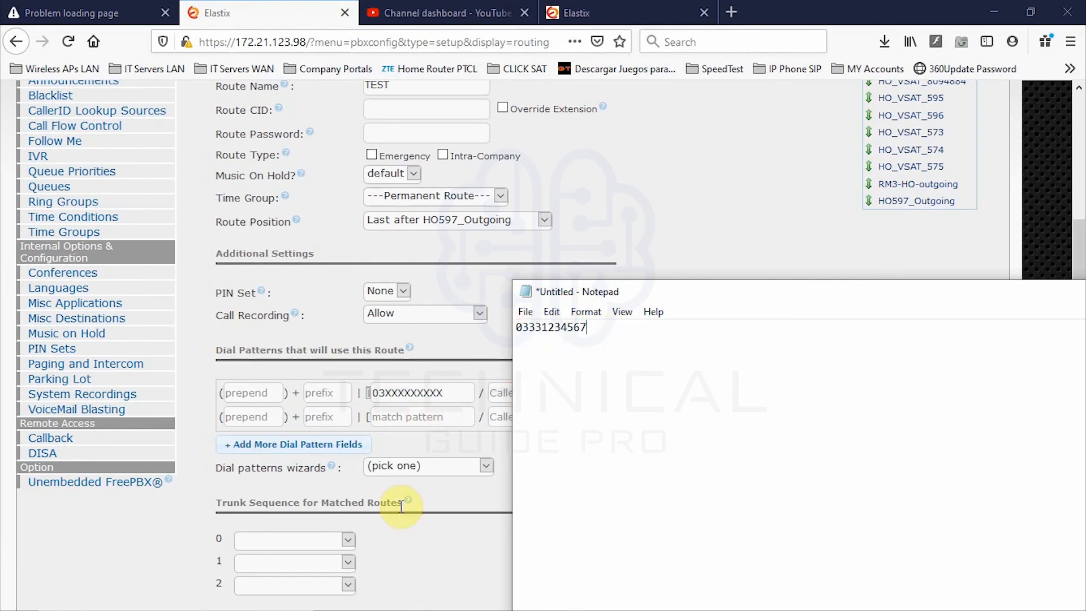
left_click(418, 417)
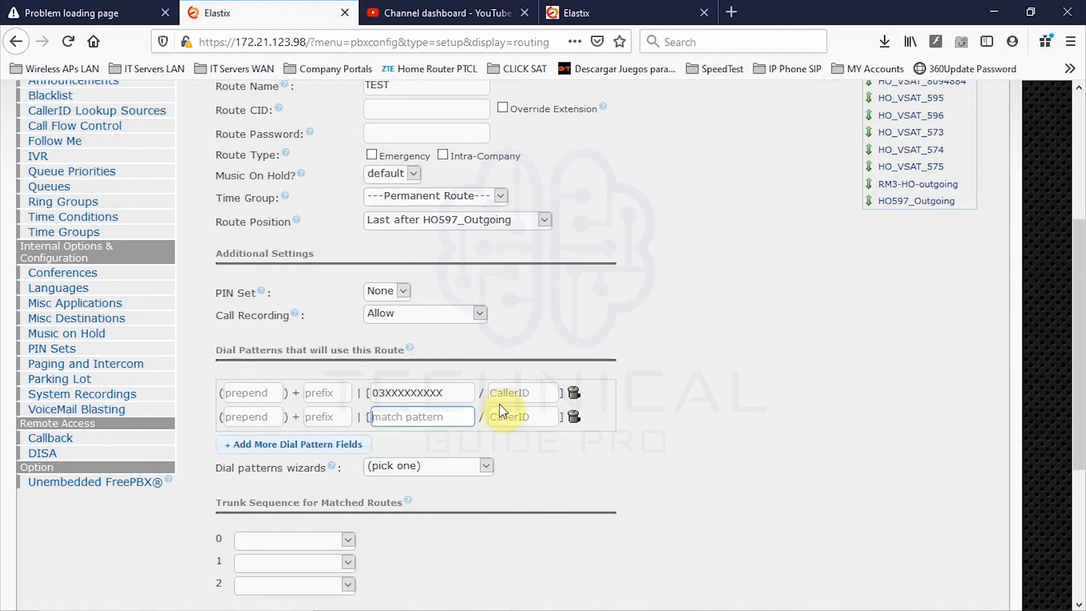
left_click(535, 393)
type("610")
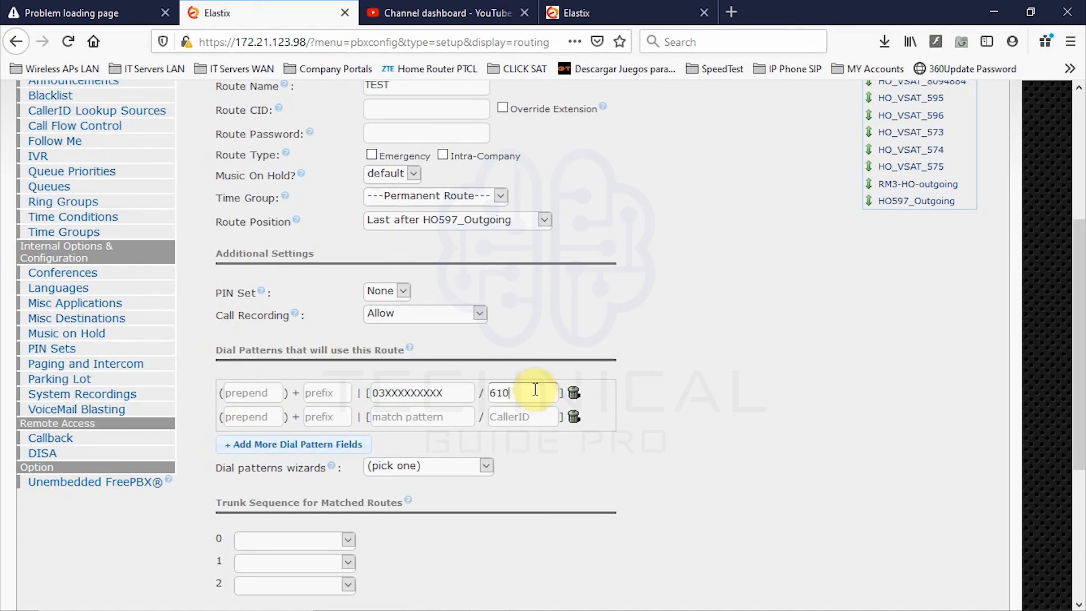
left_click(509, 419)
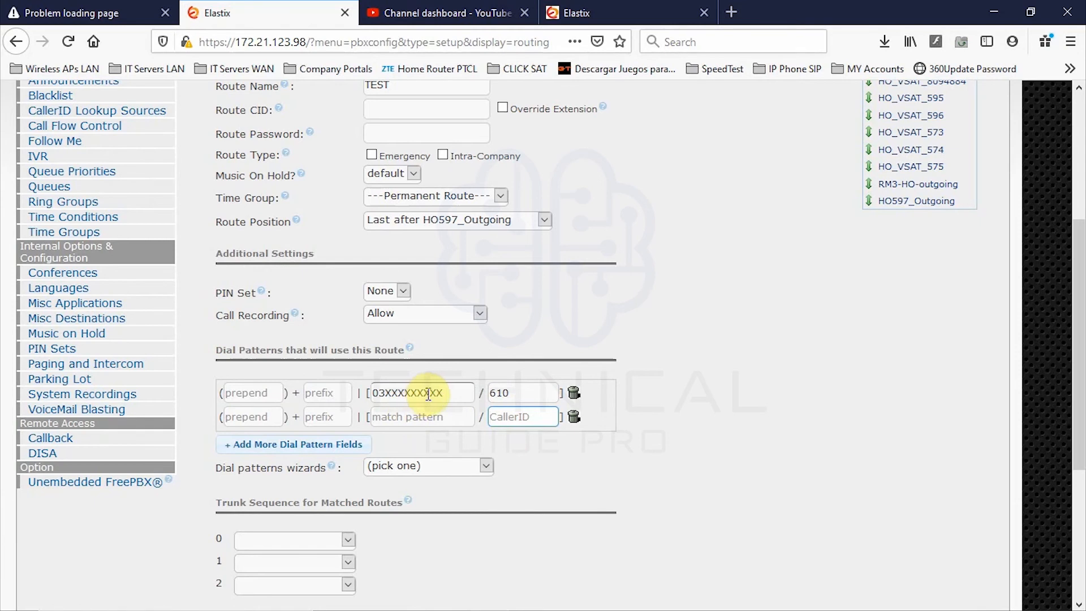
left_click_drag(509, 393, 487, 394)
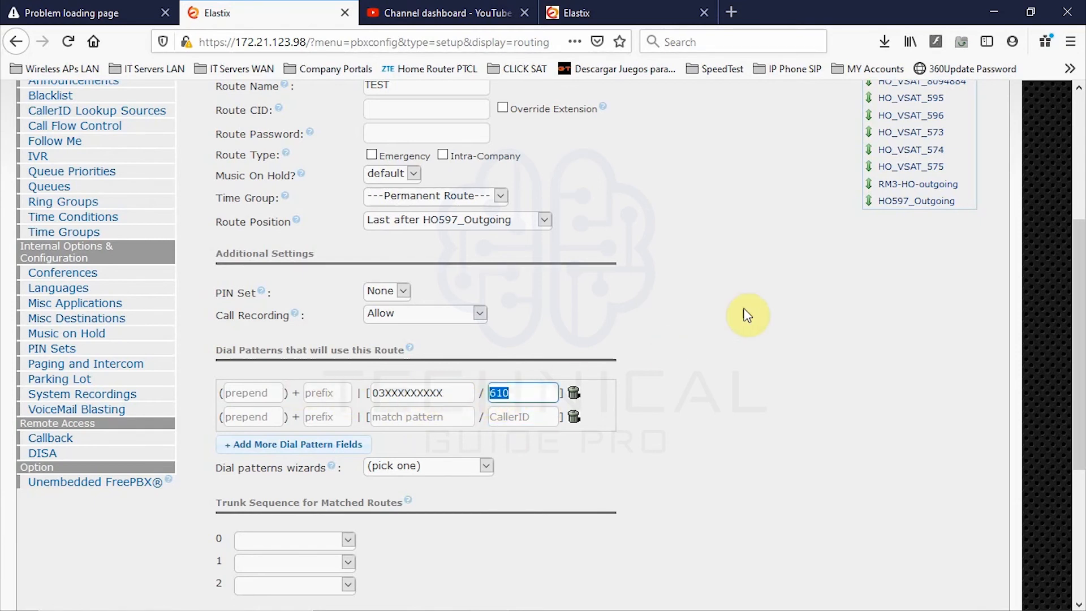
left_click(512, 395)
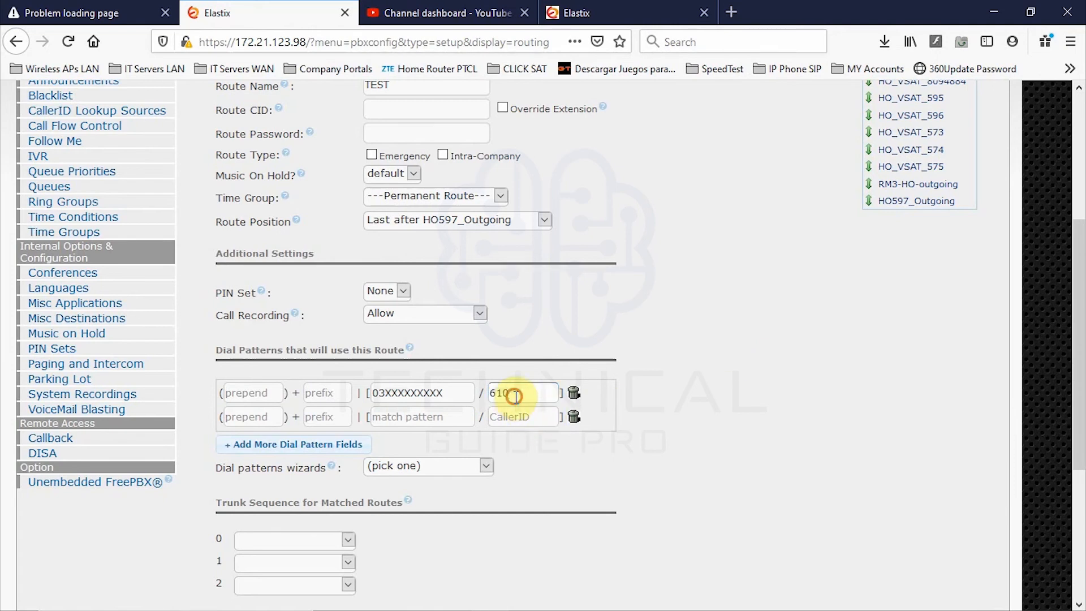
left_click_drag(516, 393, 397, 403)
key("BackSpace")
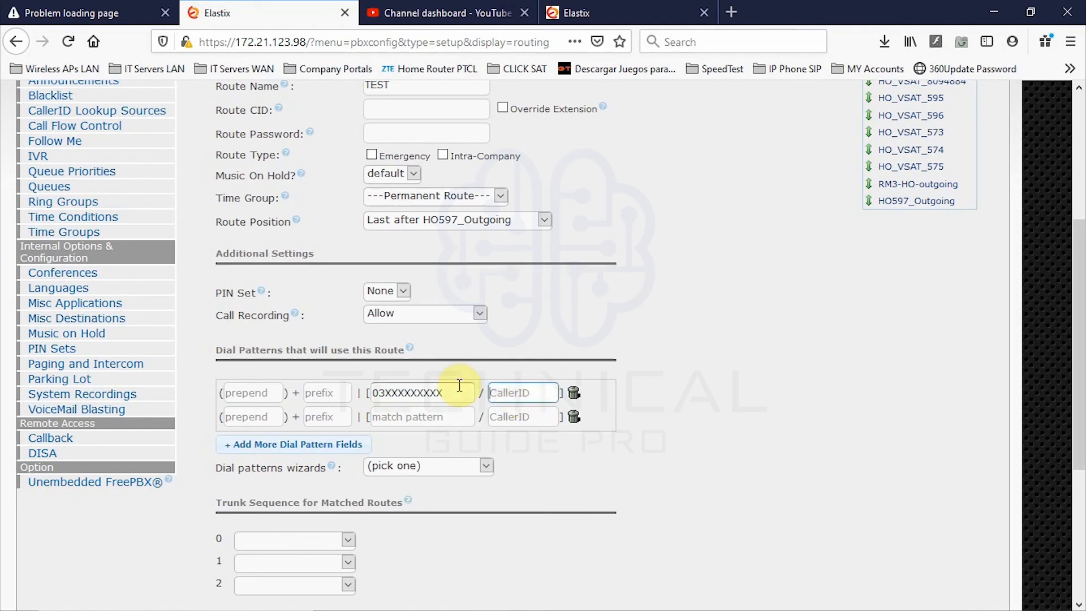
- Copy the 03XXXXXXXXX match pattern, then clear it from the first dial pattern row
left_click_drag(456, 391, 371, 394)
right_click(397, 395)
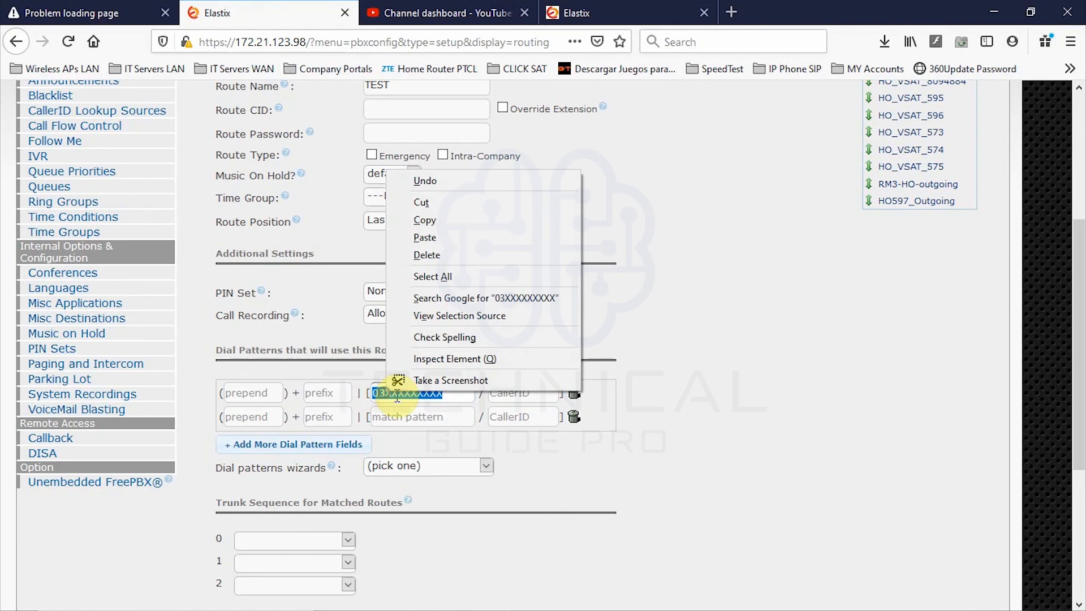
left_click(436, 220)
left_click(437, 221)
left_click(671, 447)
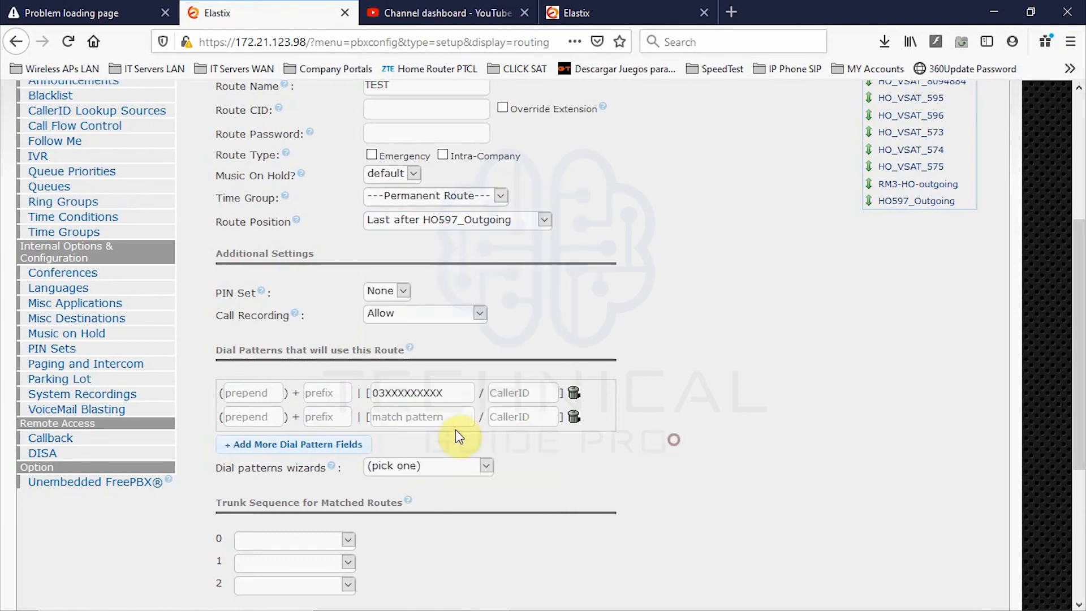
left_click_drag(446, 391, 303, 391)
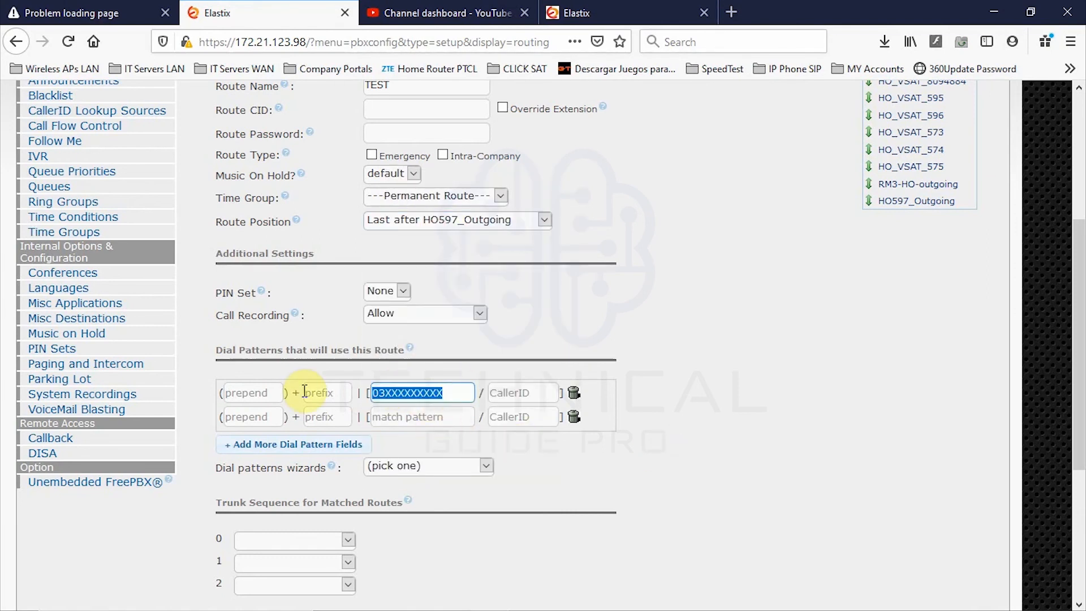
key("BackSpace")
type("C")
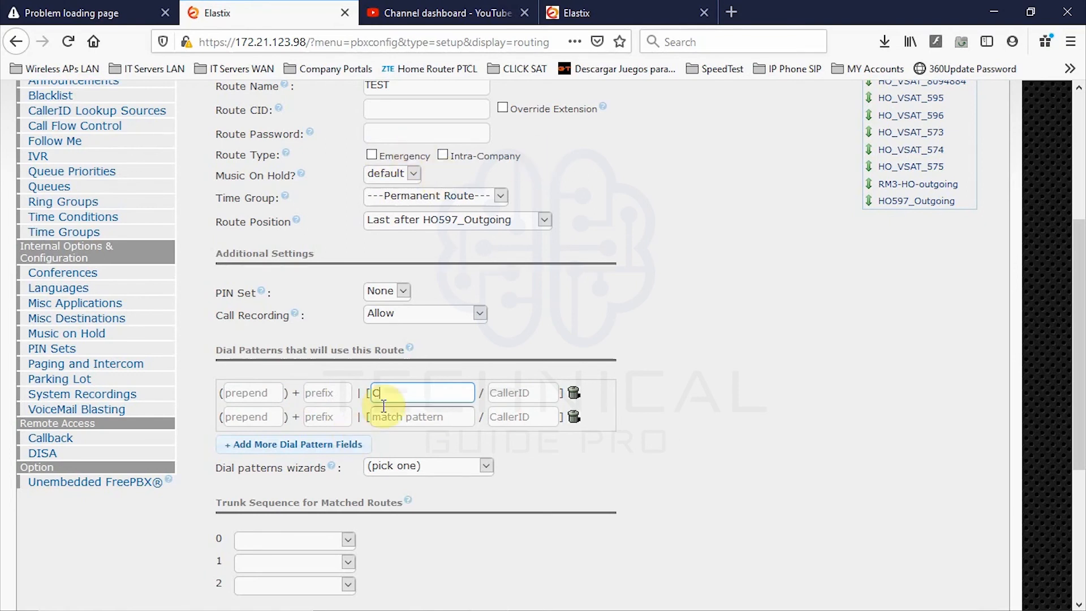
key("BackSpace")
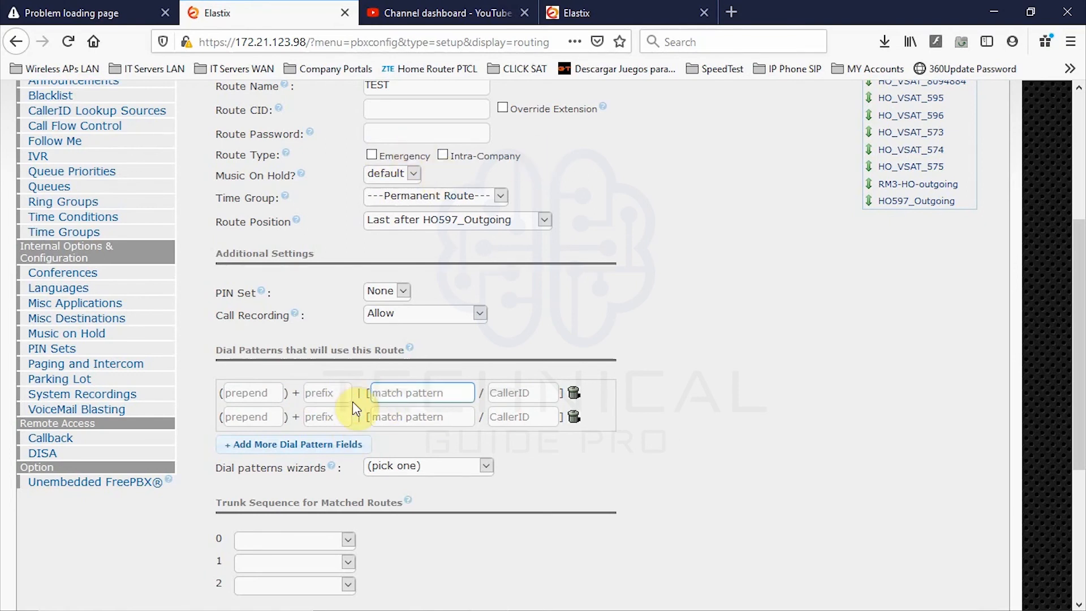
- Enter 03XXXXXXXXX match patterns in the first two rows, with caller IDs 601 and 610
type("03XXXXXXXXX")
left_click(417, 417)
type("03")
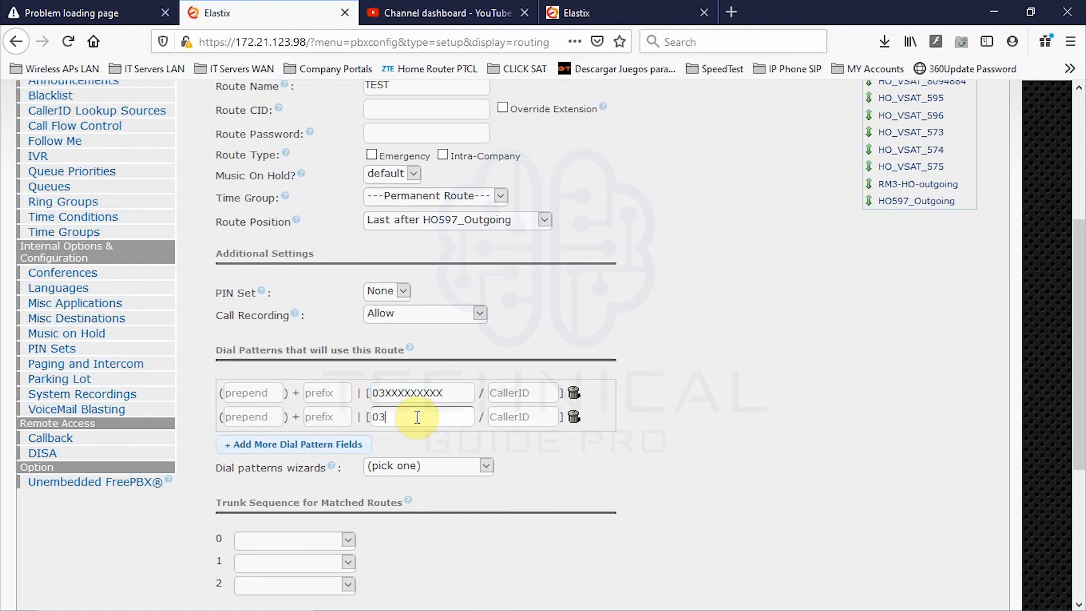
type("XXXXXXXXX")
left_click(526, 393)
type("601")
left_click(520, 415)
type("610")
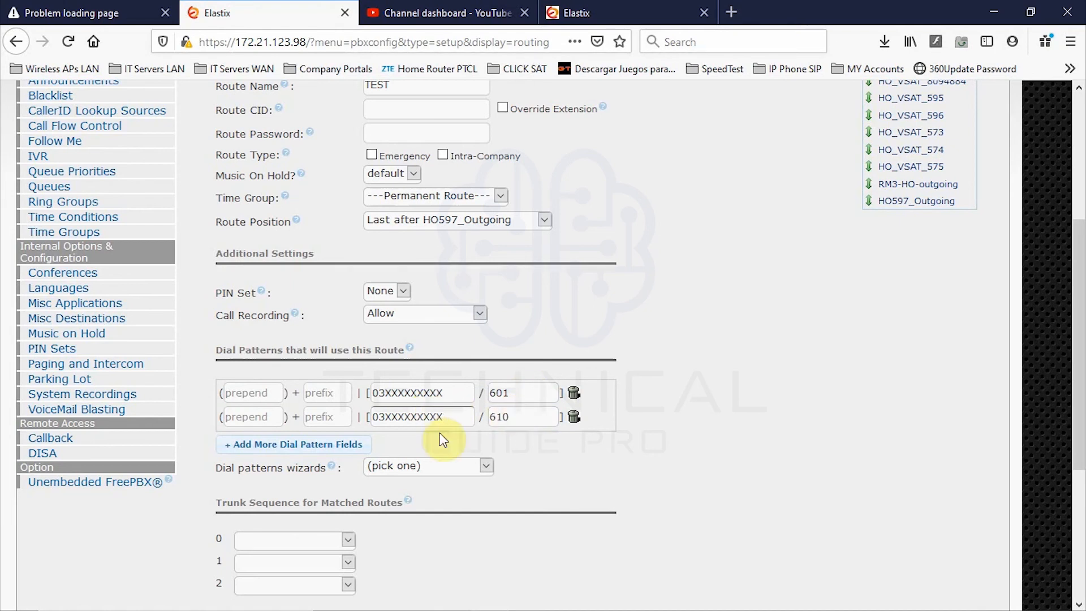
- Add a third dial pattern row with caller ID 603 and match pattern 03XXXXXXXXX
left_click(508, 398)
double_click(512, 417)
left_click(384, 415)
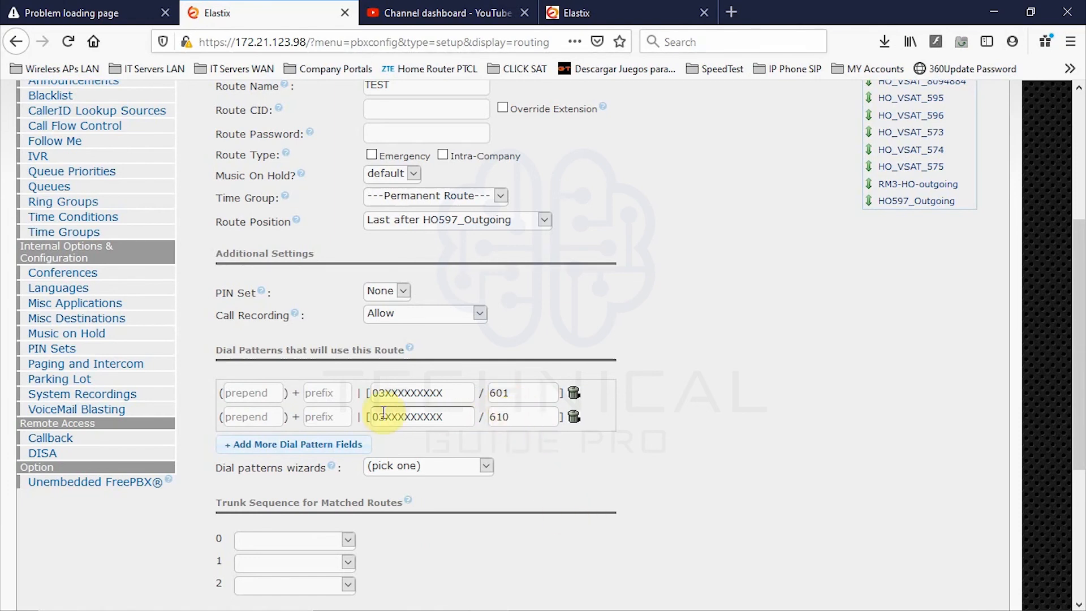
left_click(261, 444)
left_click(498, 441)
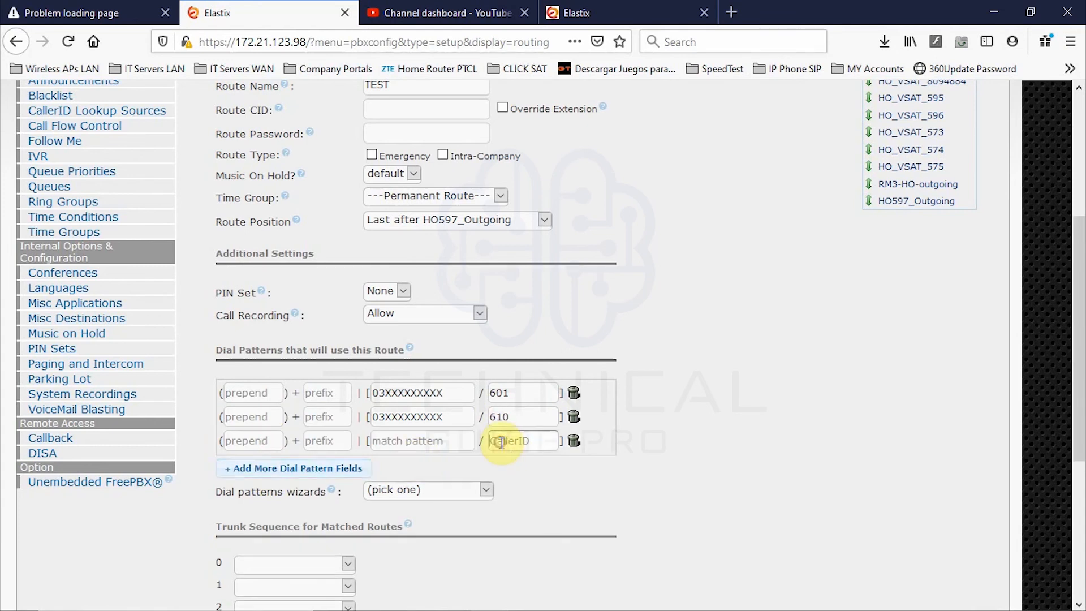
type("603")
left_click(400, 444)
type("03XXXXXXXXX")
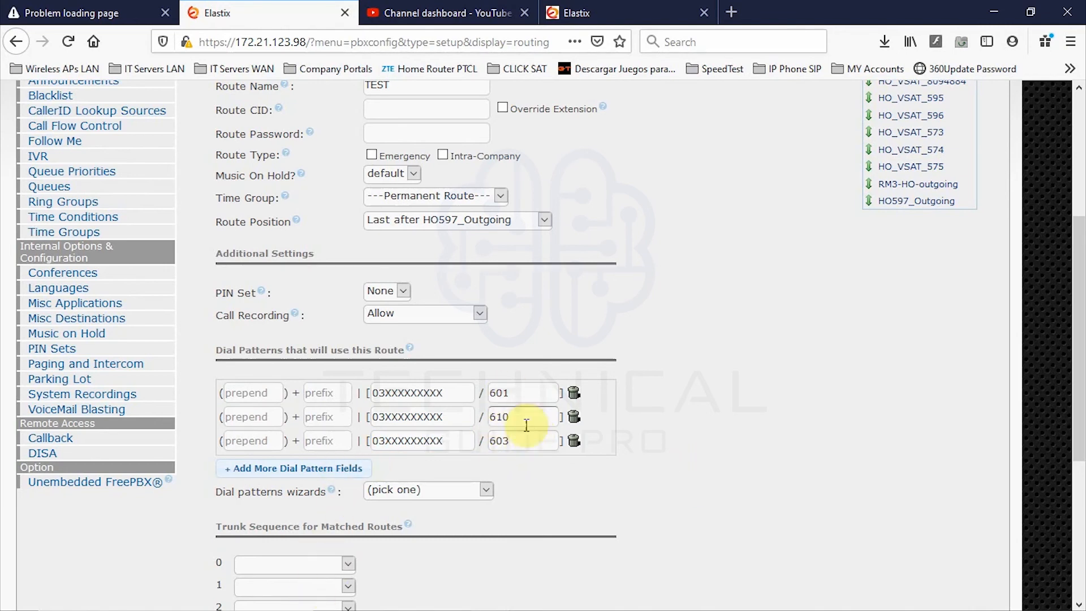
- Clear the 601, 610 and 603 caller IDs from all three dial pattern rows
double_click(502, 393)
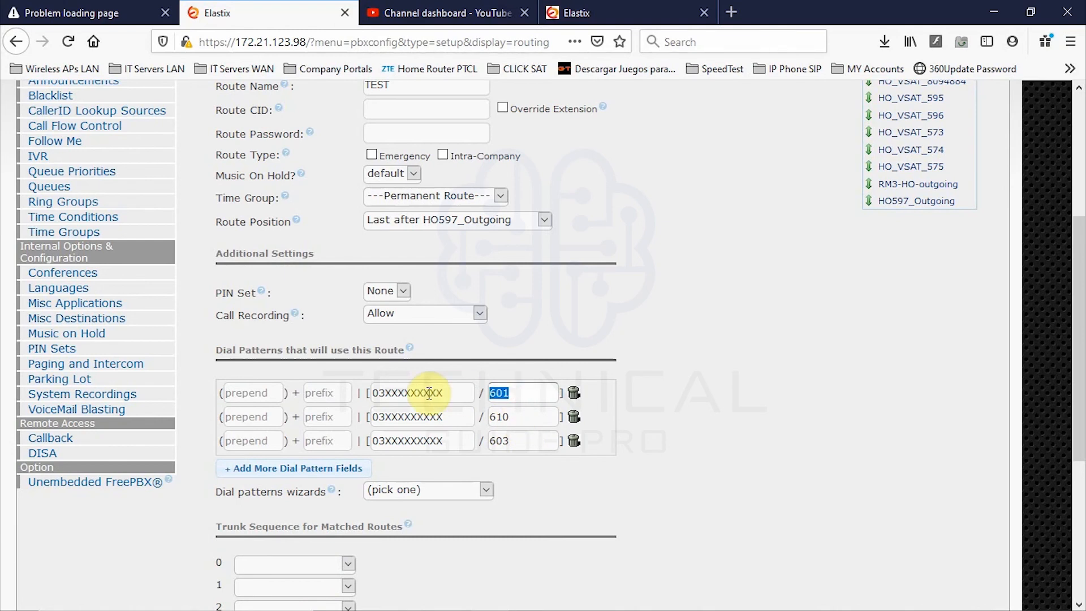
key("BackSpace")
double_click(490, 417)
key("BackSpace")
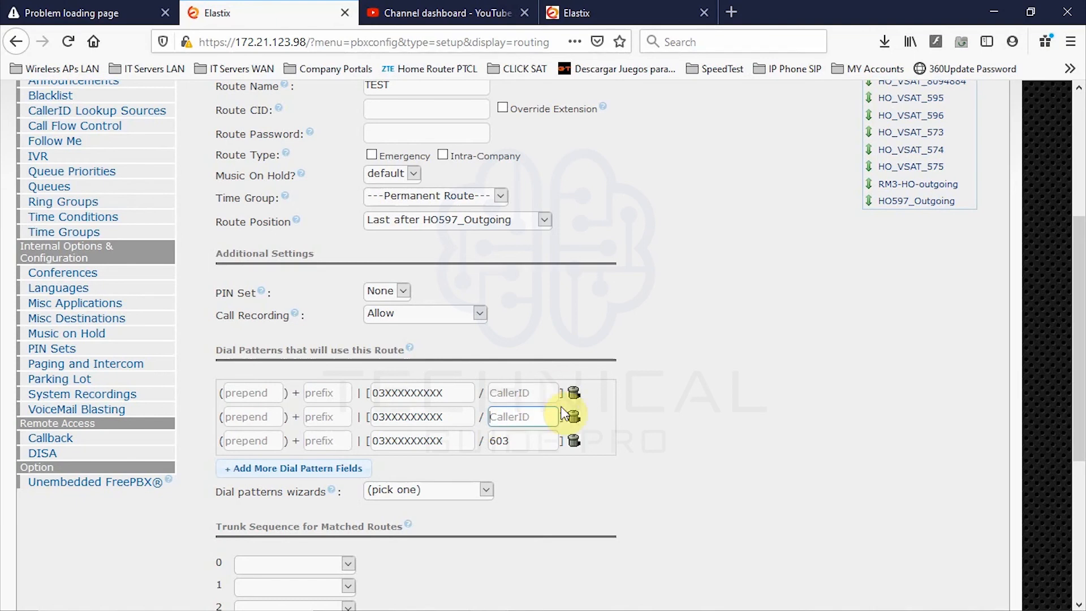
double_click(529, 441)
key("BackSpace")
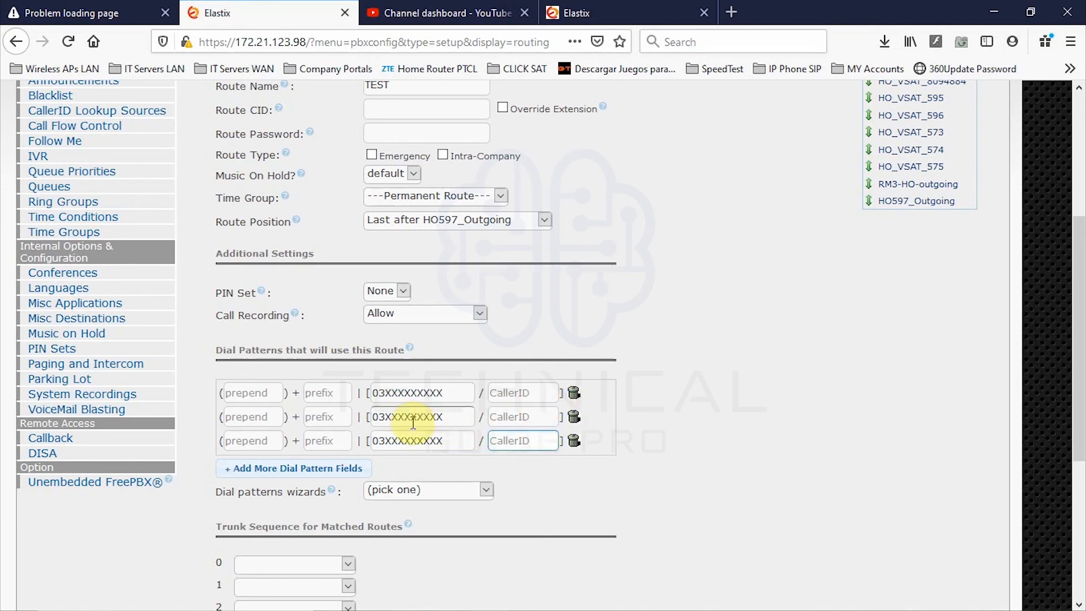
- Change the second match pattern to 051XXXXXXX
double_click(387, 424)
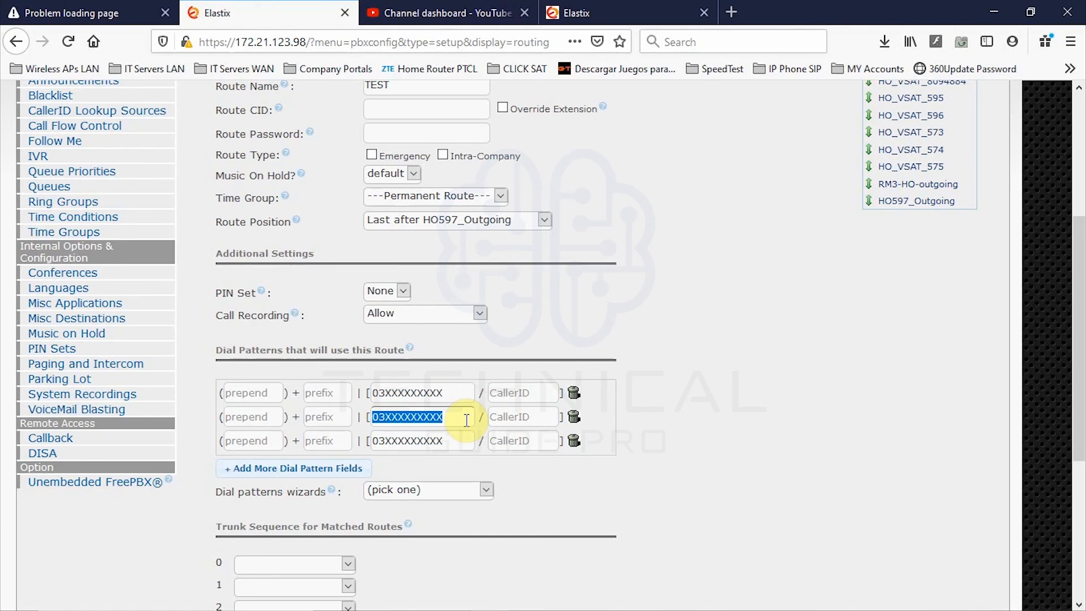
type("0")
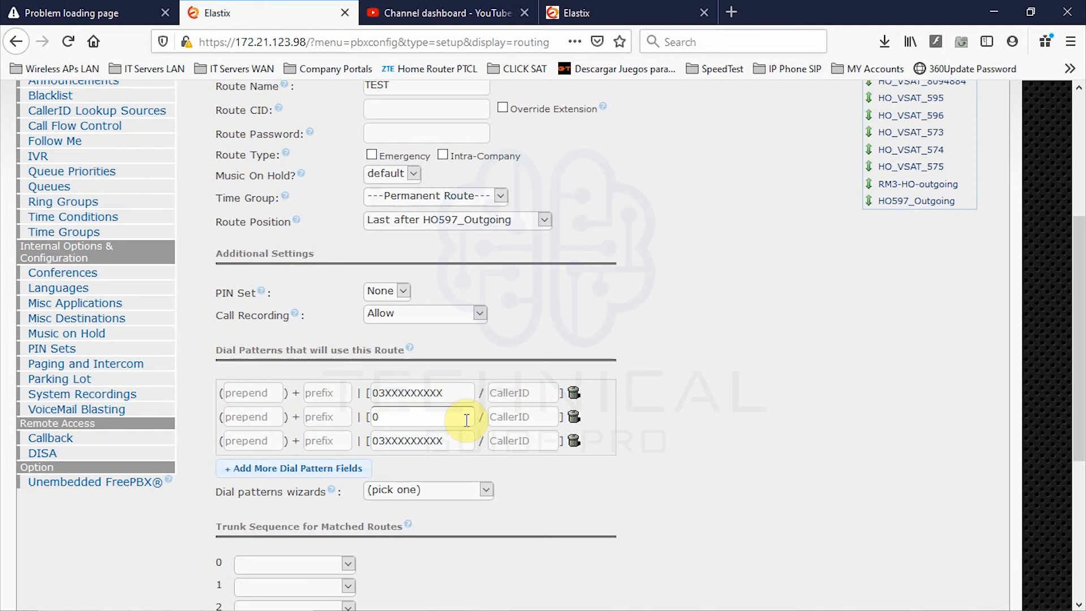
type("511234567")
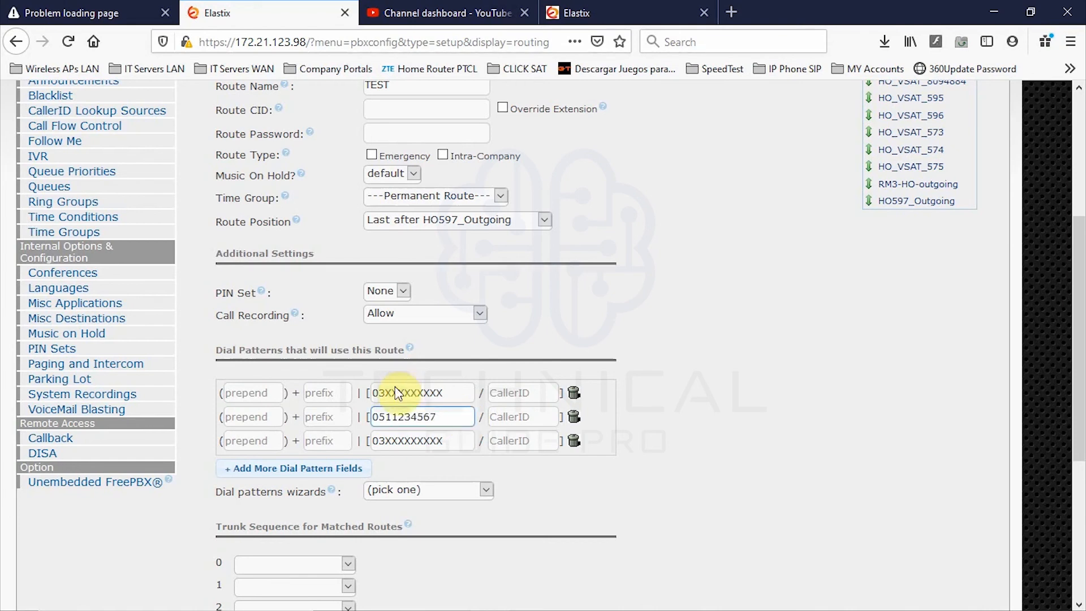
left_click_drag(444, 417, 357, 425)
left_click(453, 414)
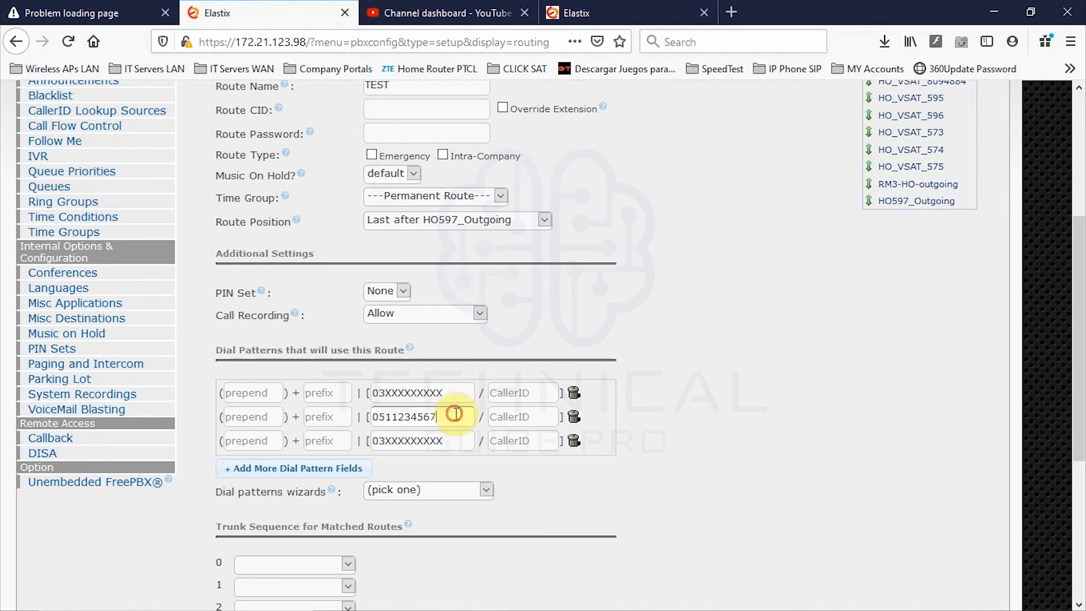
double_click(393, 422)
left_click(437, 417)
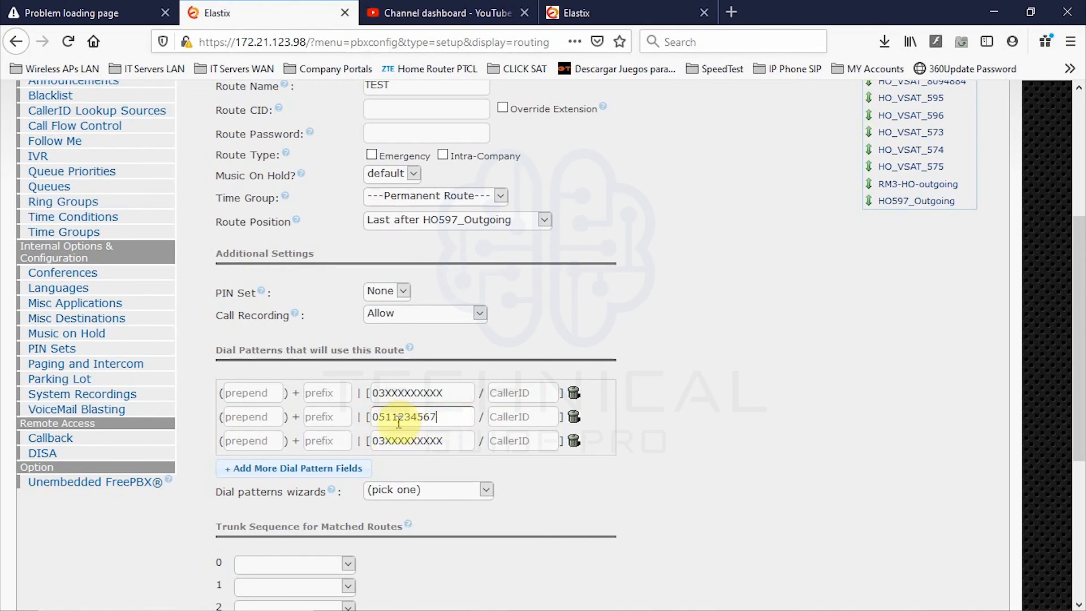
double_click(393, 419)
left_click(444, 417)
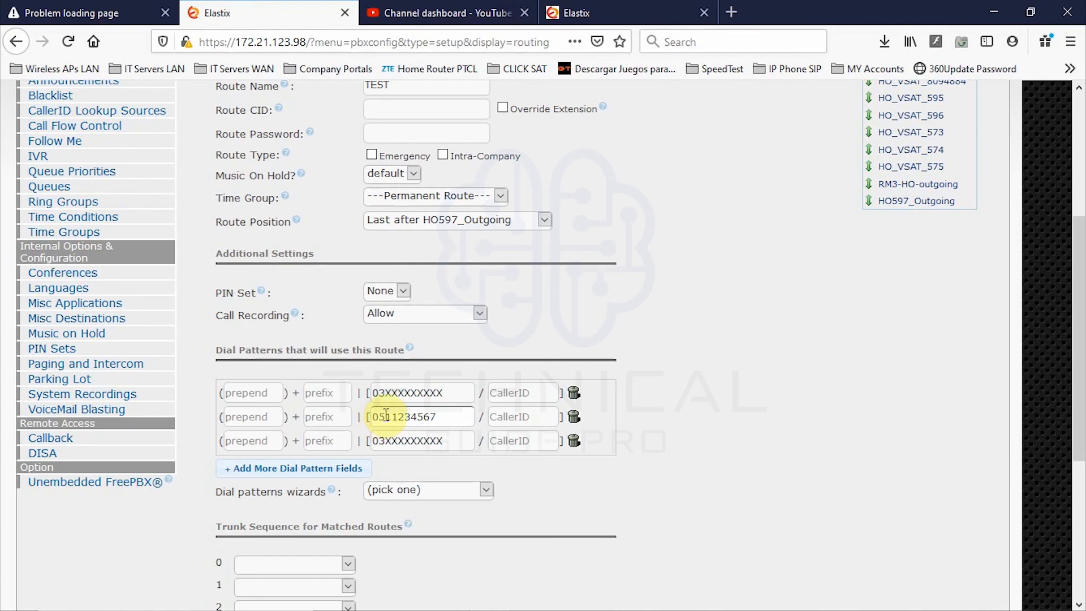
left_click_drag(391, 417, 485, 419)
type("XXXXXXX")
left_click(441, 411)
left_click_drag(372, 418, 418, 419)
left_click(333, 423)
left_click(245, 421)
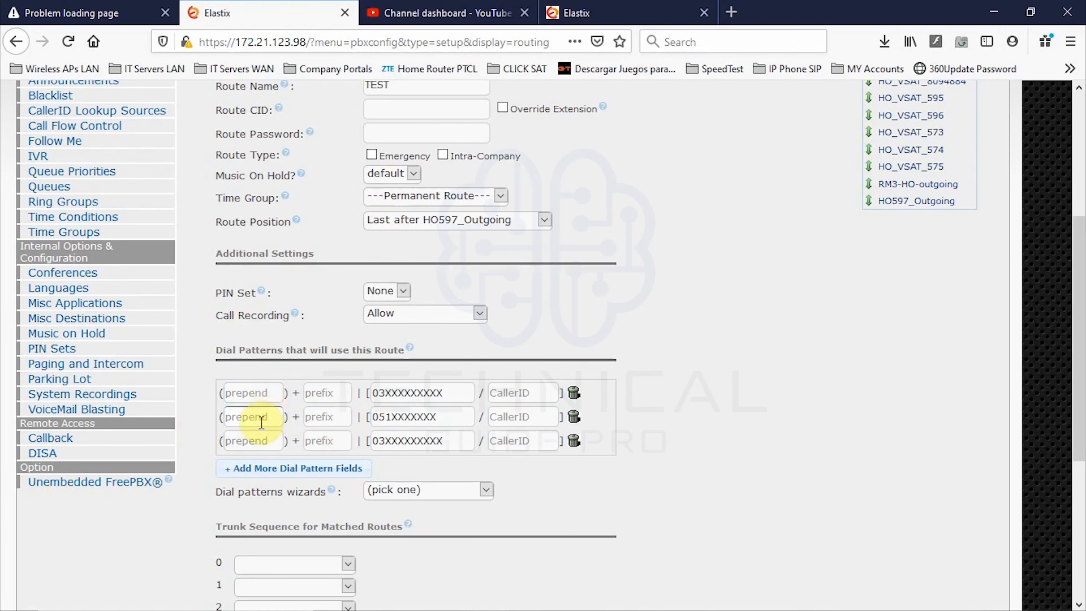
left_click(254, 415)
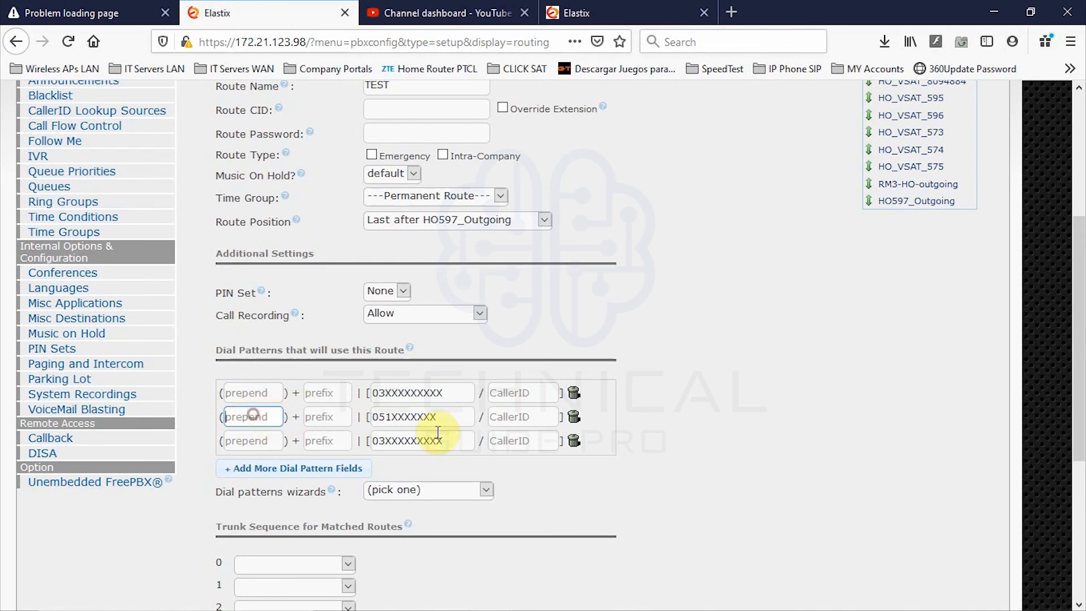
- Replace the third match pattern with 021
left_click_drag(465, 441, 286, 434)
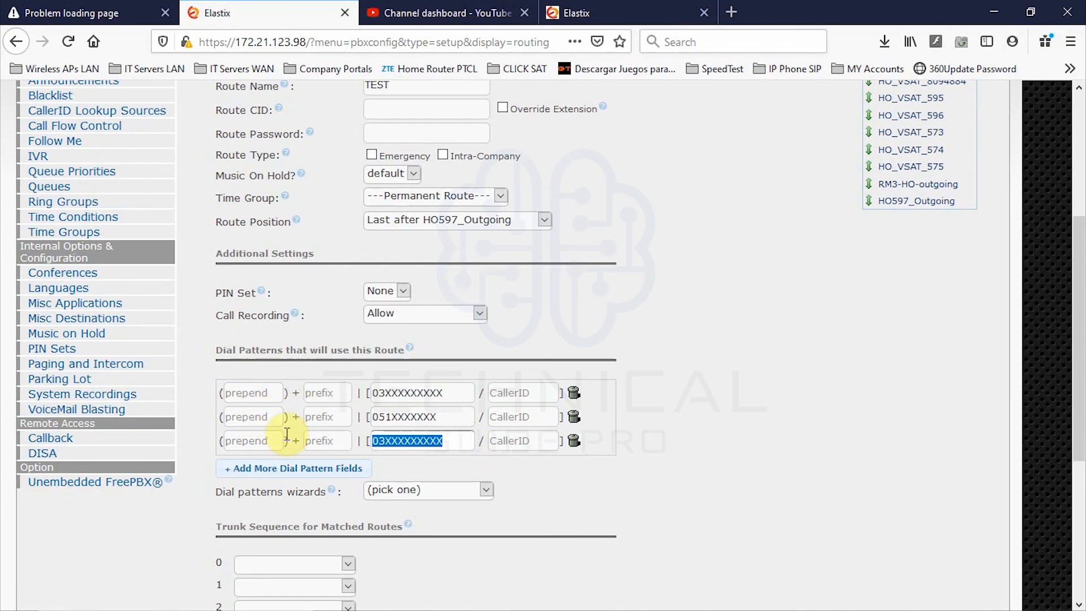
type("021.")
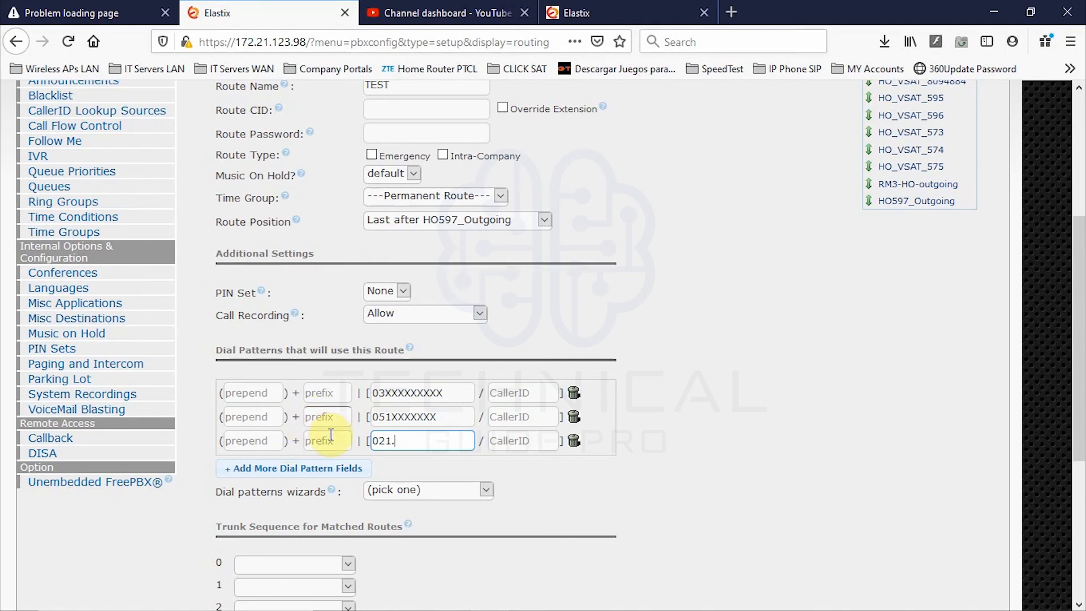
double_click(389, 441)
left_click(398, 446)
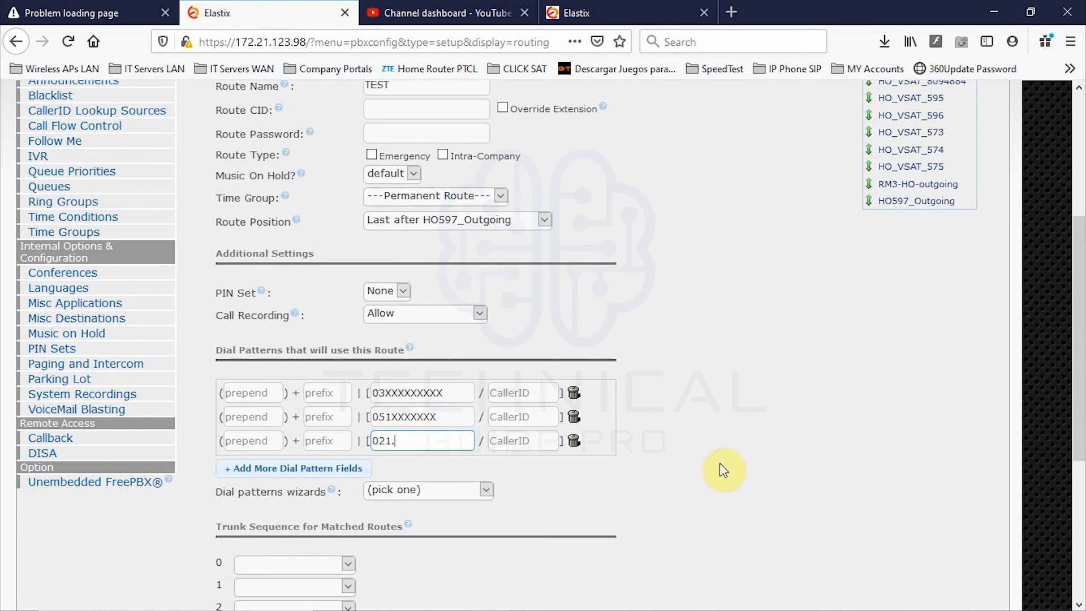
left_click_drag(396, 441, 373, 387)
left_click(708, 450)
- Add the Emergency 911 and International 011. patterns from the dial pattern wizards
scroll(439, 422, "down", 3)
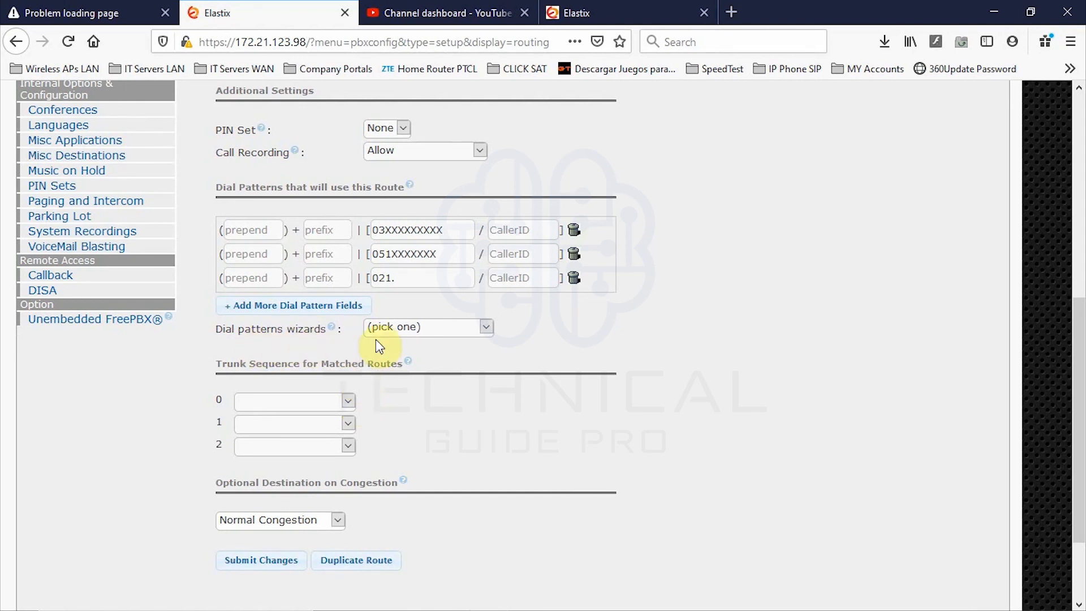
left_click(449, 328)
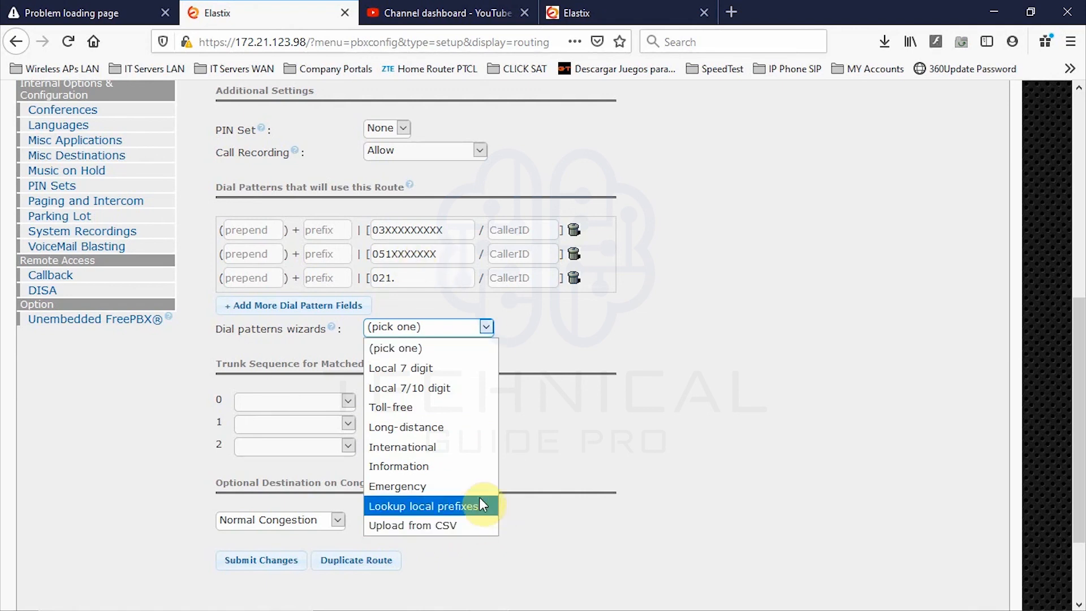
left_click(462, 488)
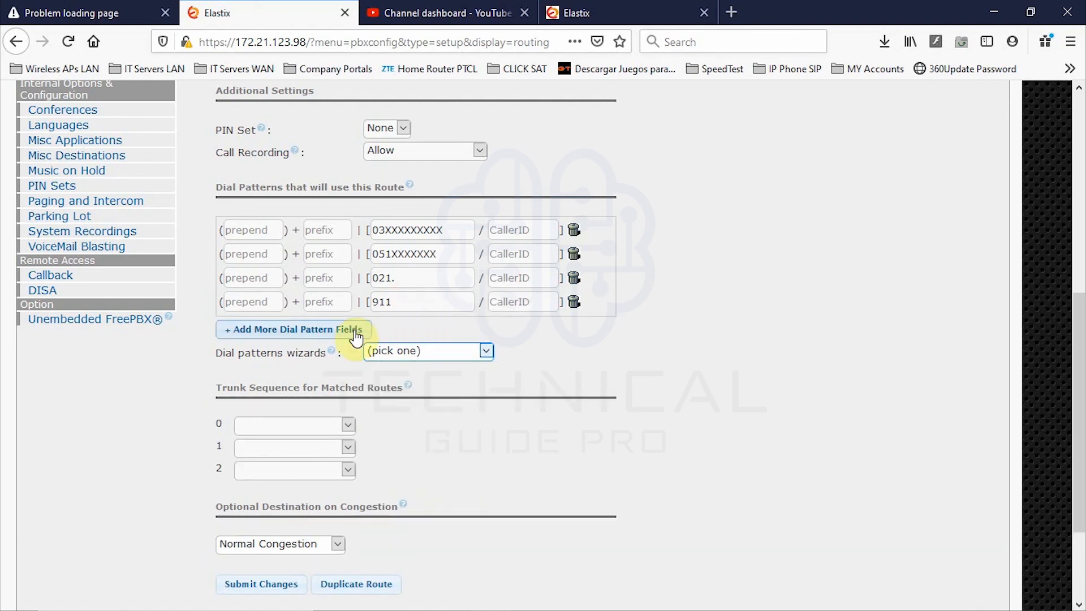
left_click(405, 352)
left_click(422, 469)
- Edit the new 011. pattern to read 00977
left_click(395, 328)
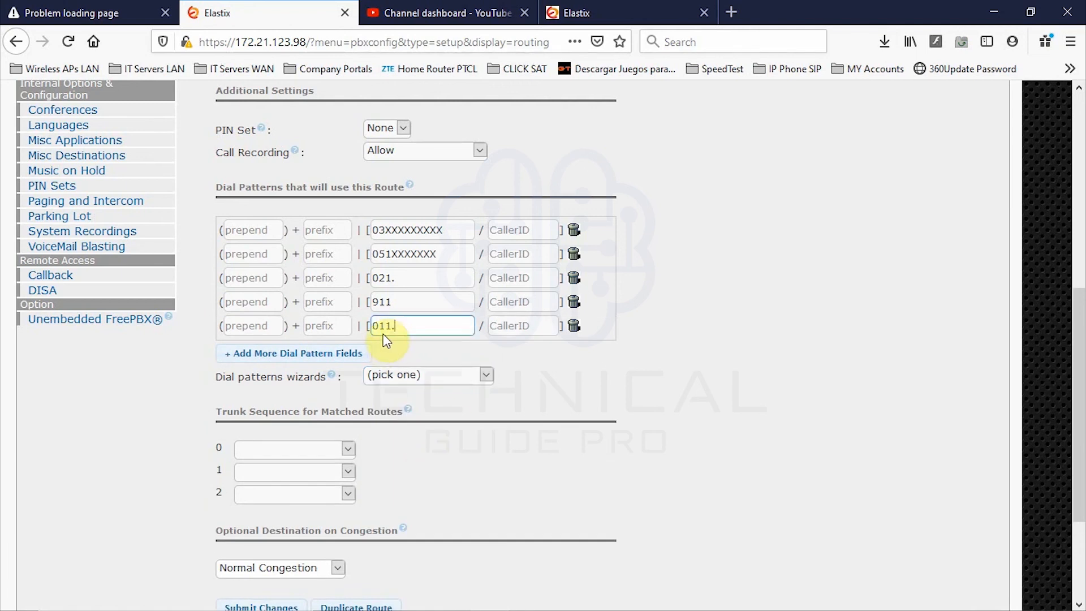
mouse_move(398, 326)
left_mouse_down()
mouse_move(349, 332)
mouse_move(383, 332)
left_mouse_up()
left_click(395, 330)
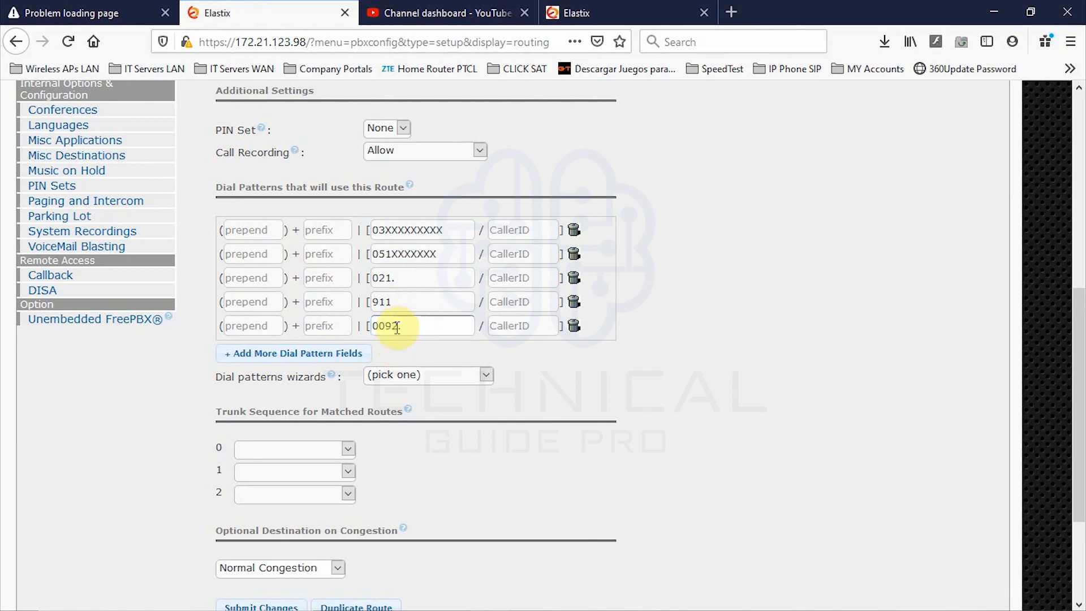
left_click_drag(390, 327, 385, 326)
type("977.")
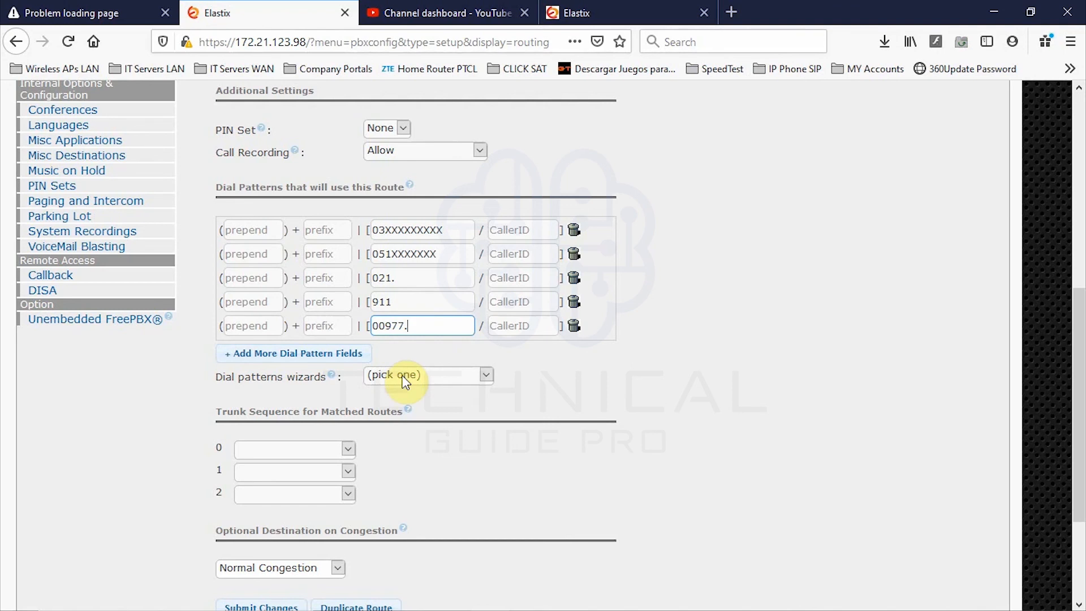
- Add the Toll-free wizard patterns 1800, 1888, 1877, 1866, 1855 and 1844NXXXXXX, and review them
left_click(405, 378)
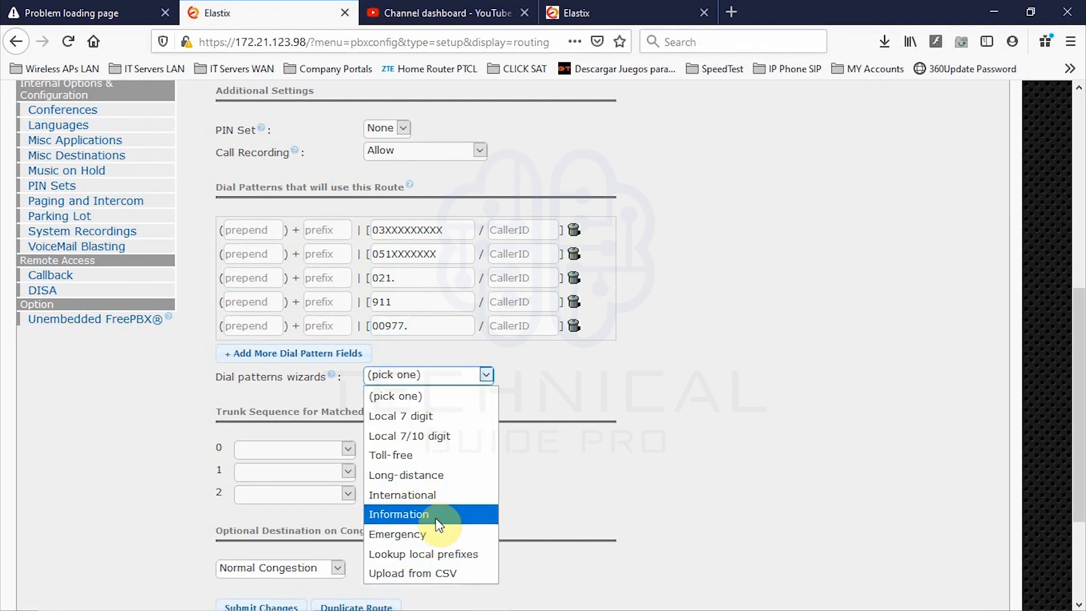
left_click(420, 455)
scroll(423, 334, "down", 5)
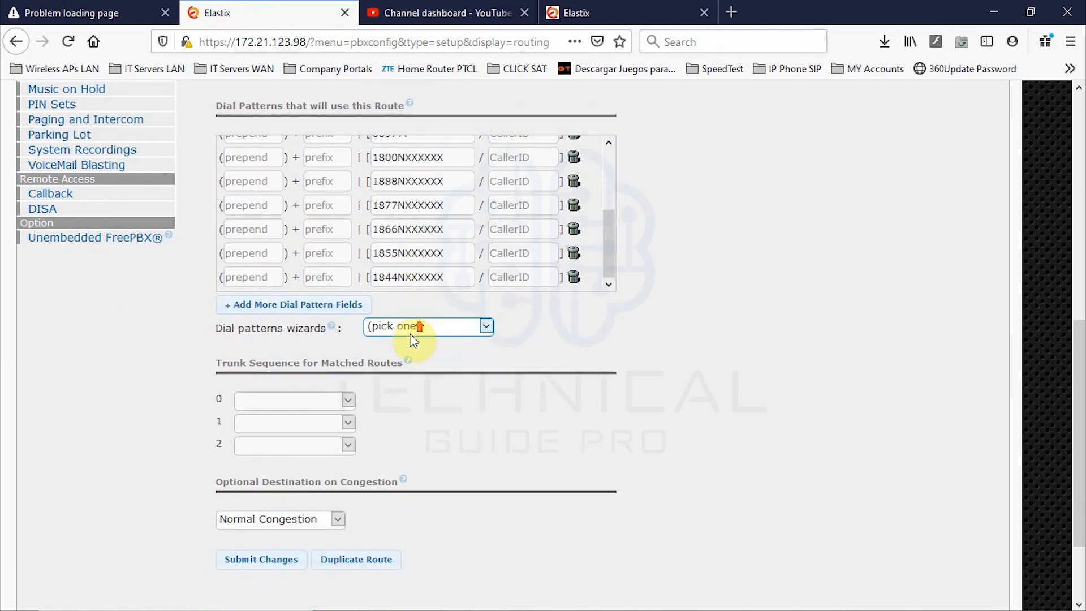
scroll(414, 332, "up", 3)
scroll(416, 352, "up", 3)
scroll(416, 352, "down", 3)
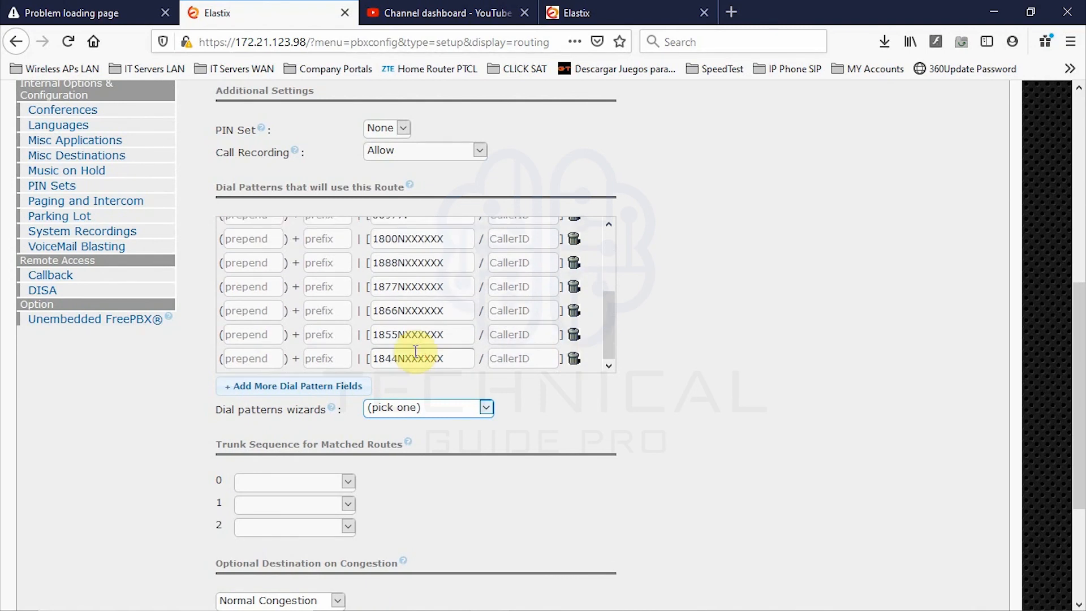
scroll(415, 352, "up", 3)
left_click_drag(378, 315, 413, 315)
left_click(444, 315)
scroll(444, 328, "down", 3)
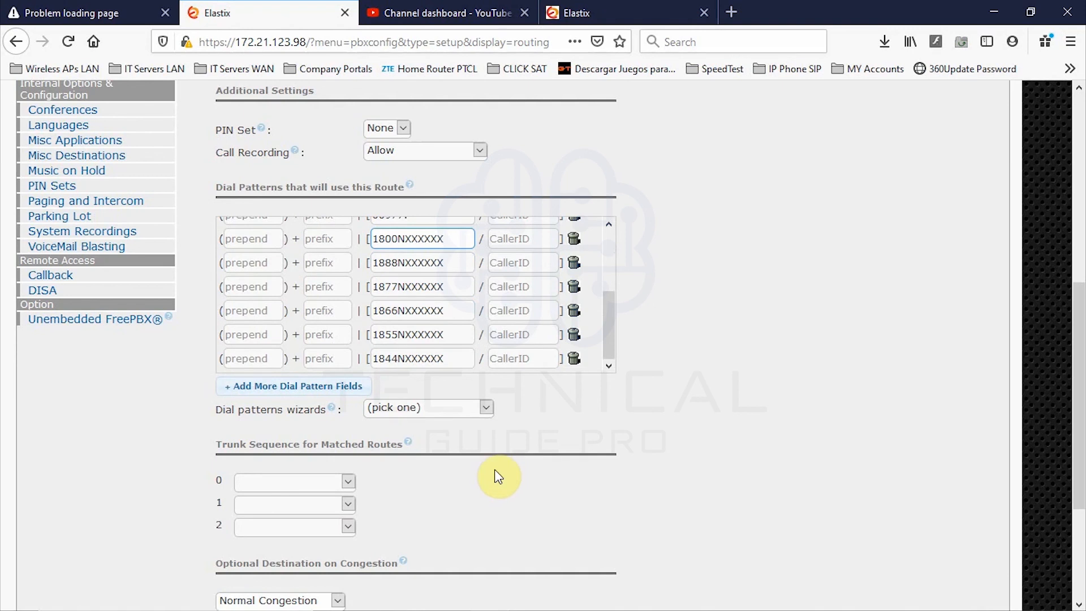
scroll(498, 477, "down", 3)
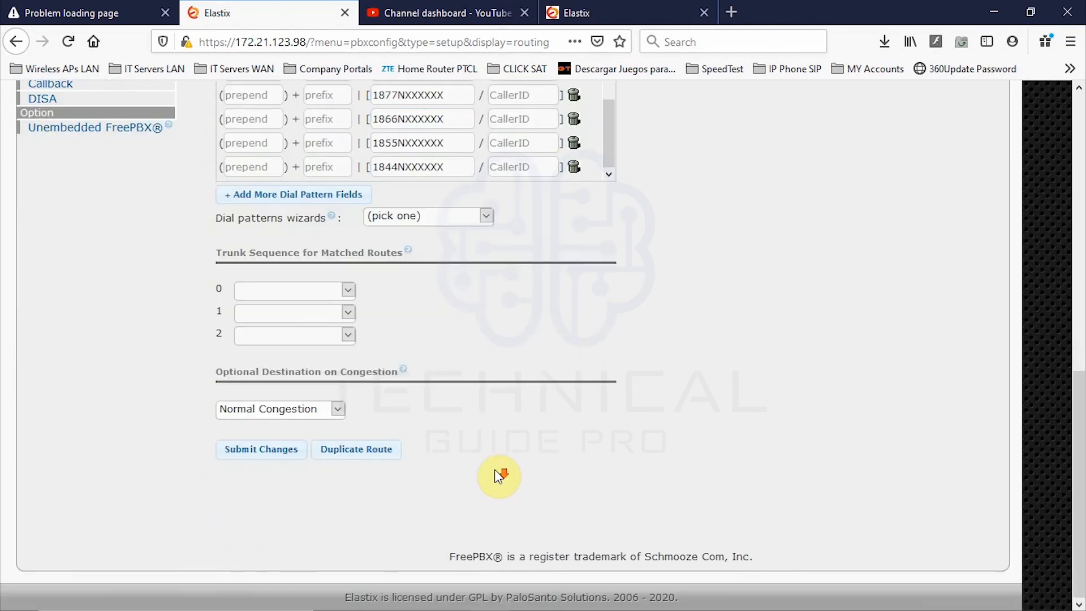
- Set the trunk sequence to HO_VSAT_8094884, HO-SIP-RM3, then HO_VSAT_8092595
left_click(349, 291)
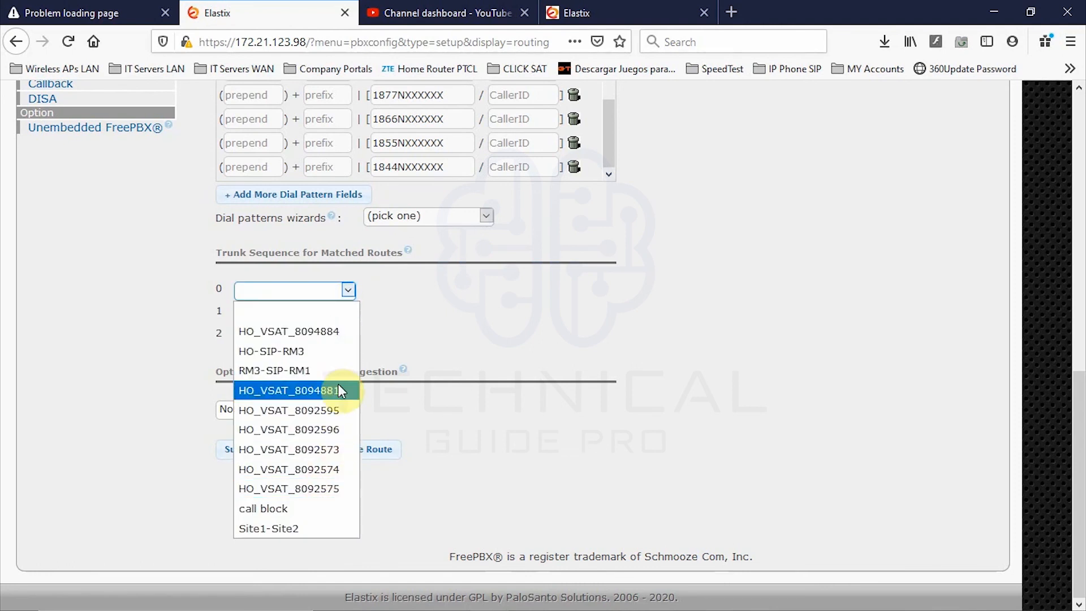
scroll(106, 332, "up", 10)
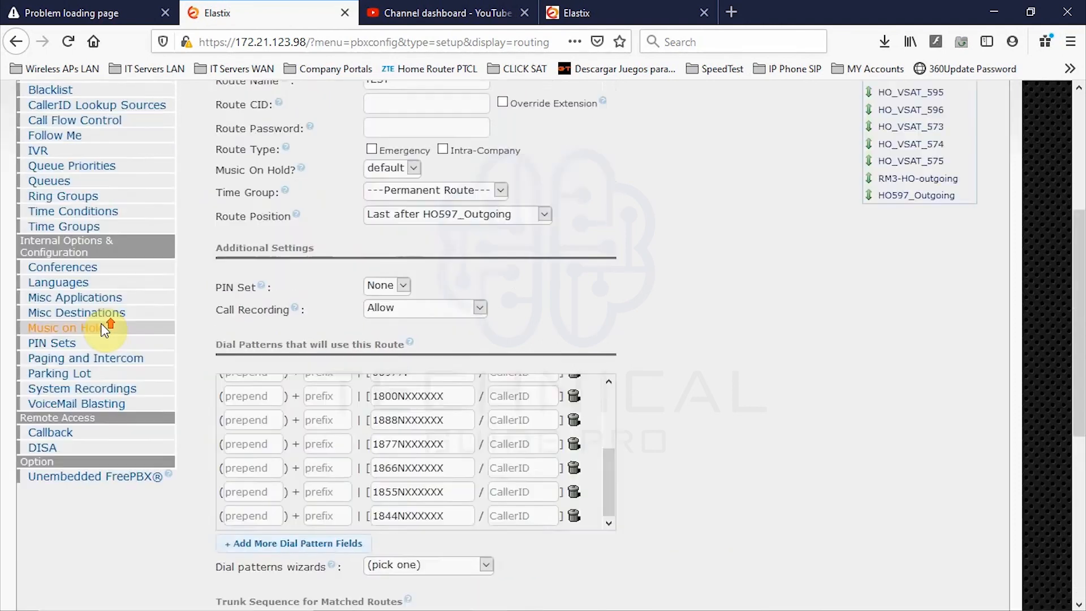
scroll(165, 381, "down", 10)
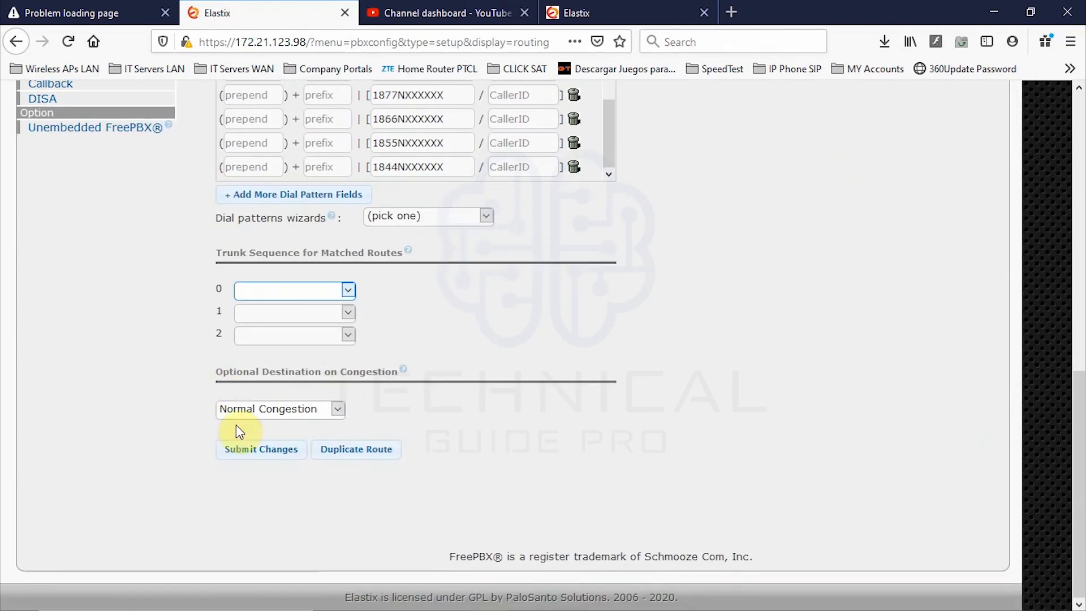
left_click(348, 290)
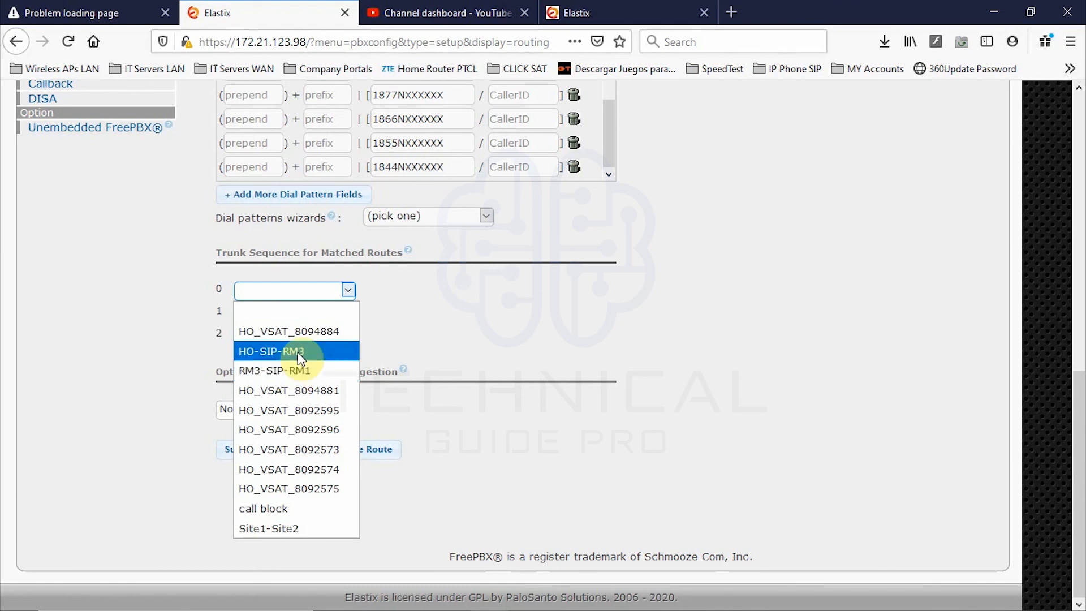
left_click(276, 332)
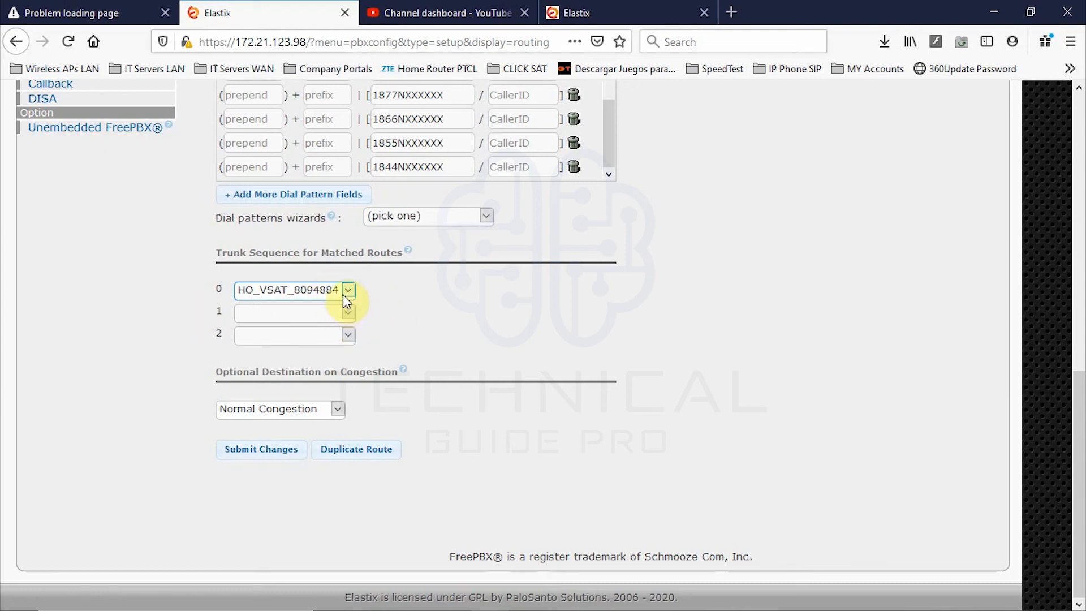
left_click(348, 313)
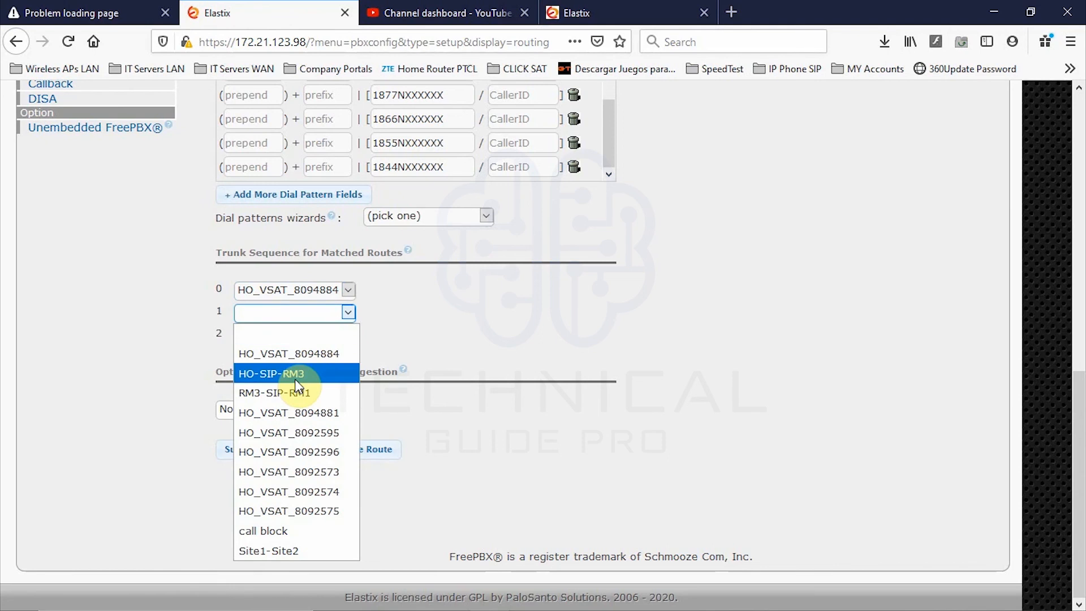
left_click(295, 379)
left_click(348, 334)
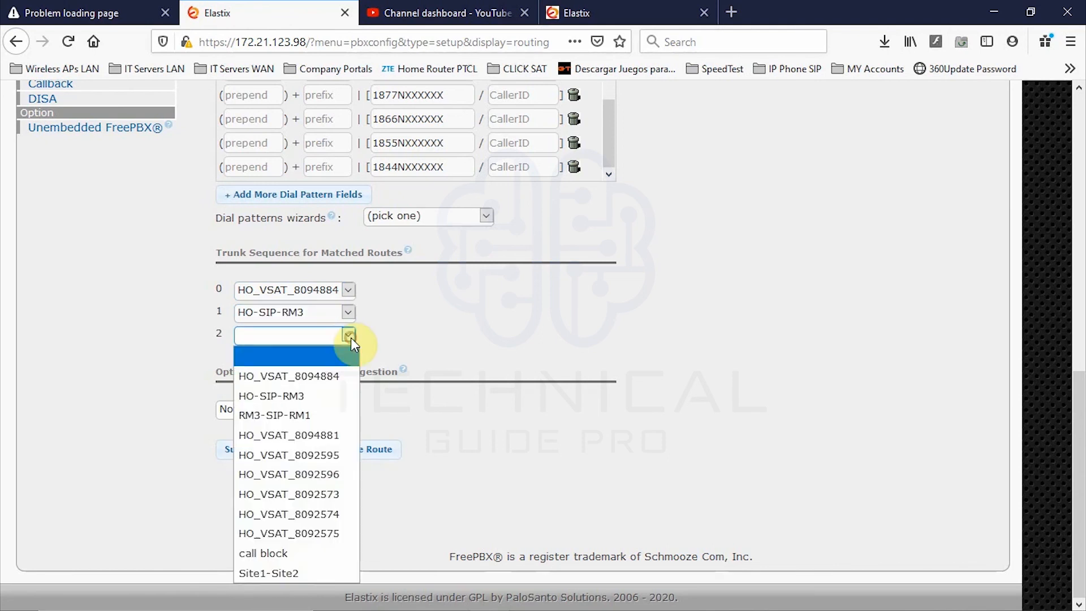
left_click(320, 455)
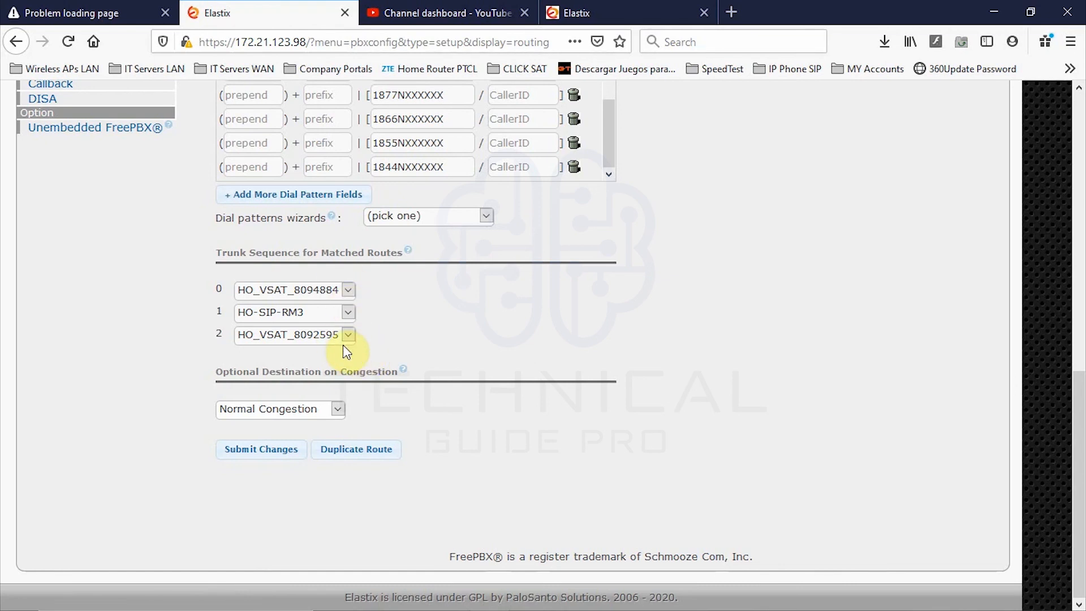
left_click(339, 411)
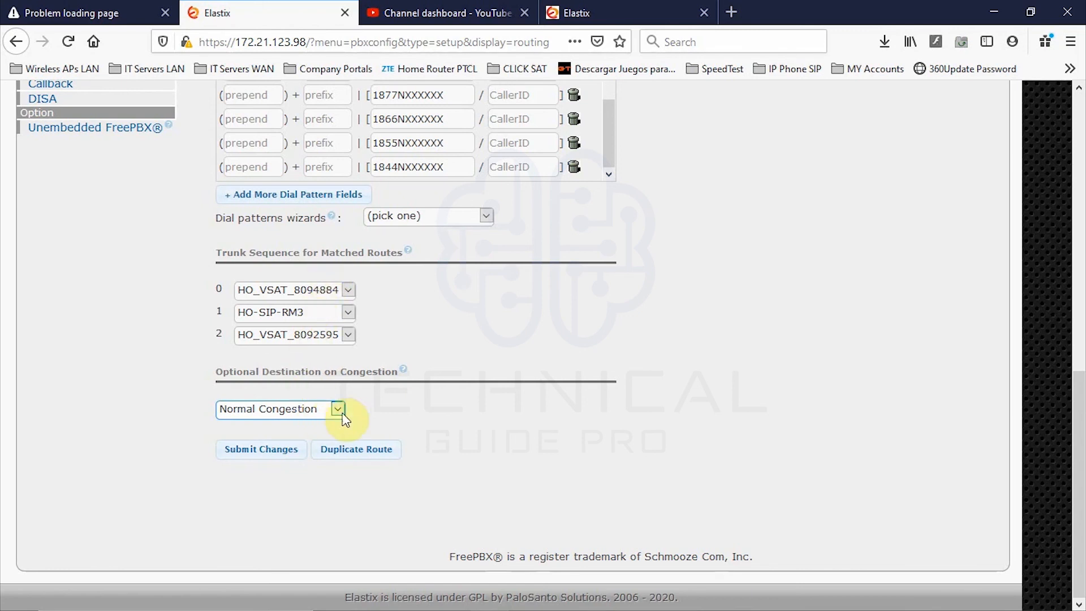
left_click(338, 410)
scroll(243, 374, "down", 1)
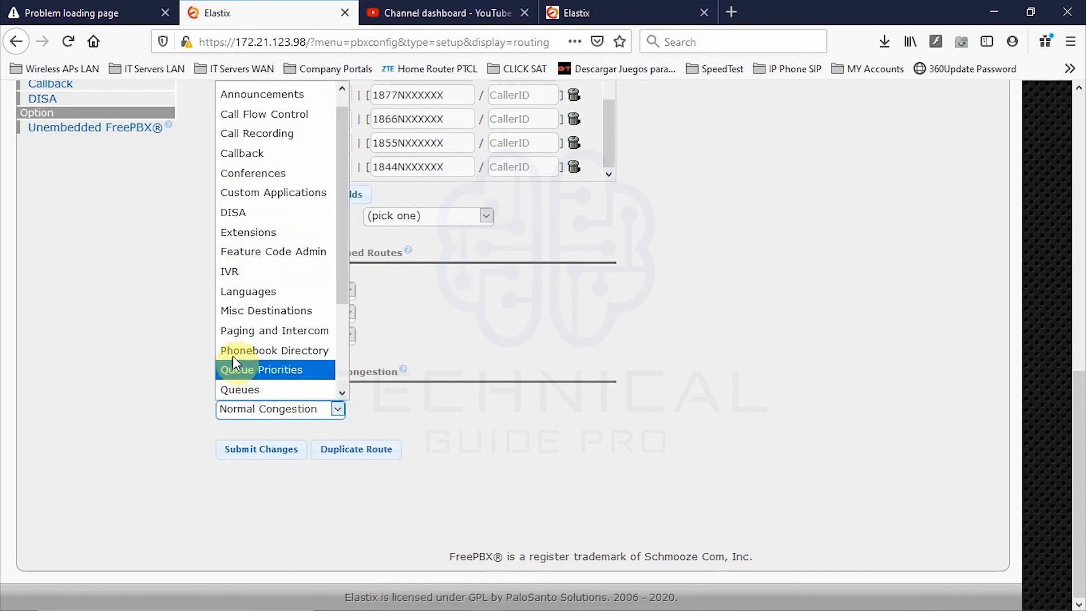
scroll(281, 257, "down", 1)
scroll(255, 351, "down", 1)
scroll(249, 384, "up", 3)
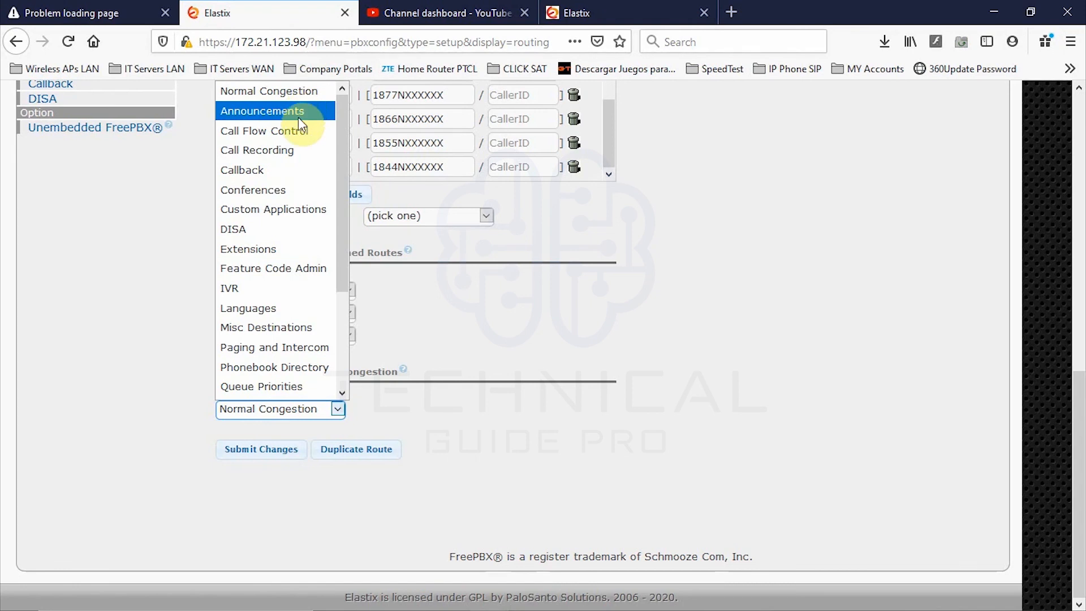
scroll(314, 378, "down", 3)
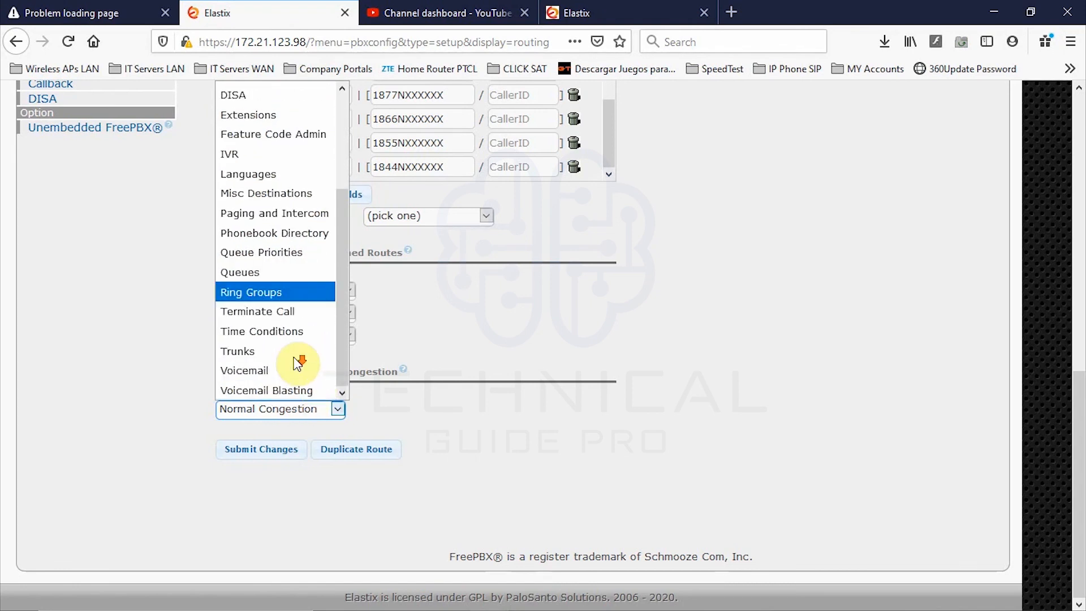
left_click(263, 357)
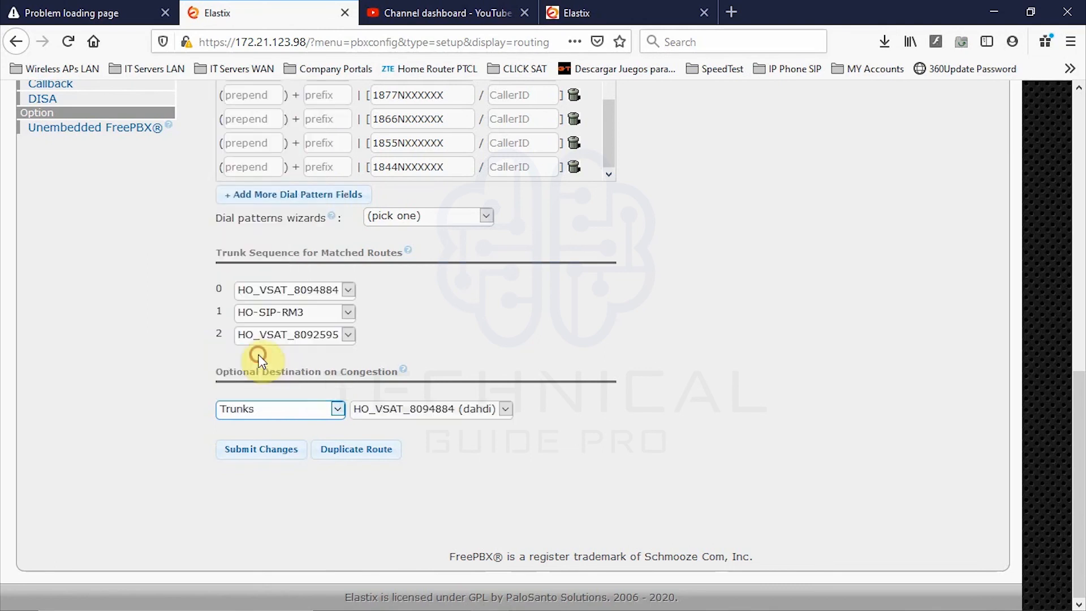
left_click(481, 413)
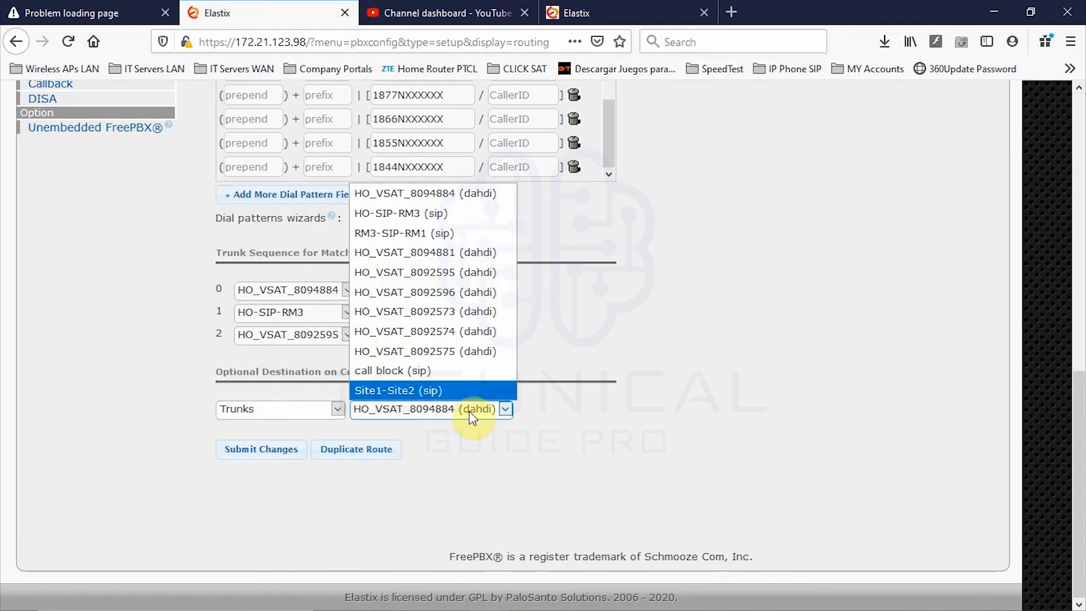
left_click(302, 409)
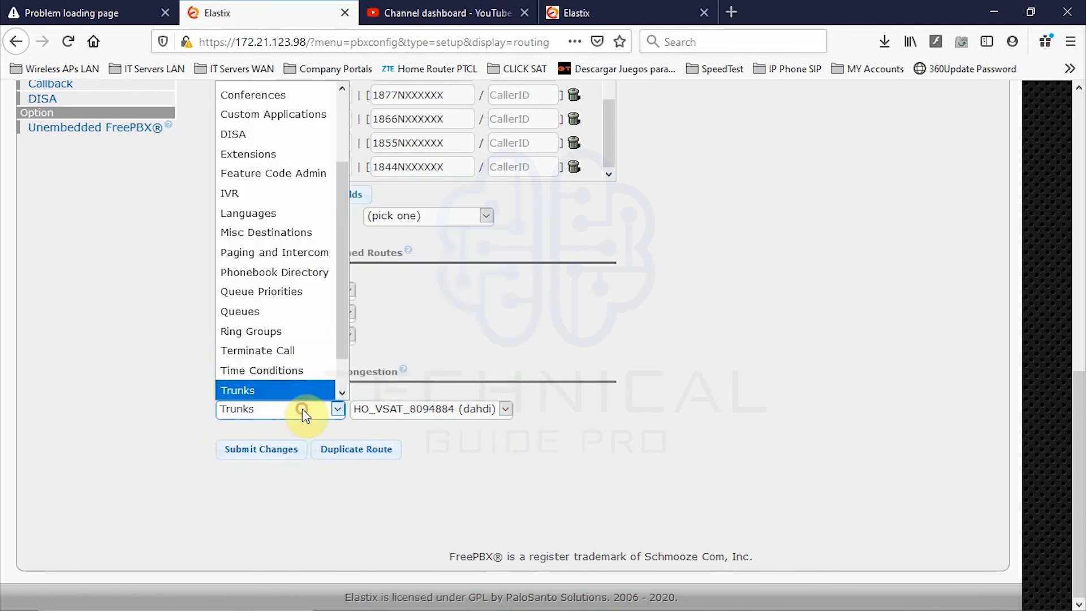
left_click(408, 517)
left_click(338, 408)
left_click(261, 93)
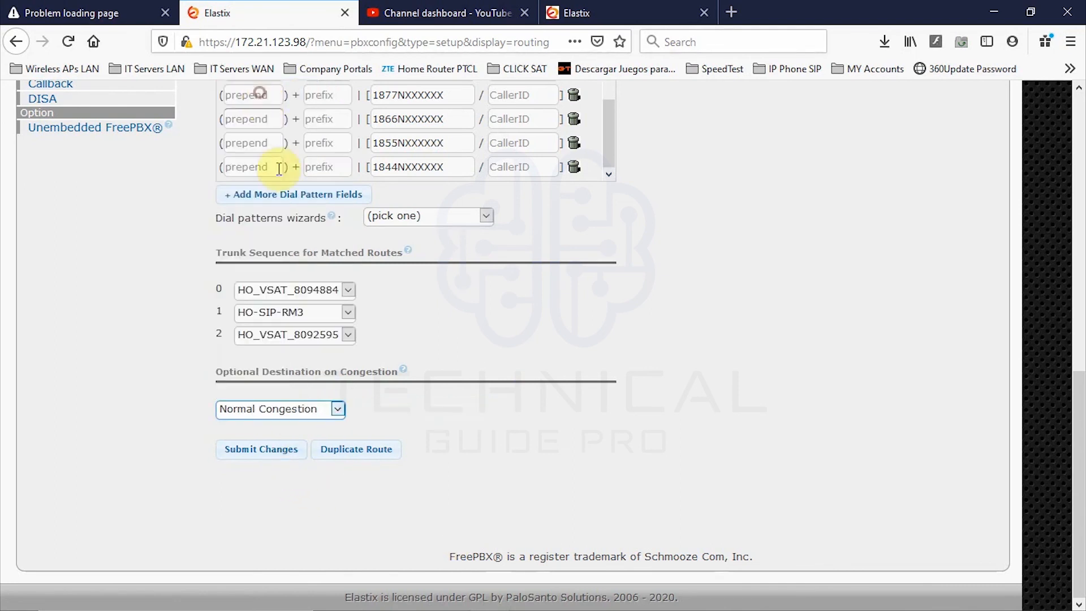
scroll(269, 495, "up", 3)
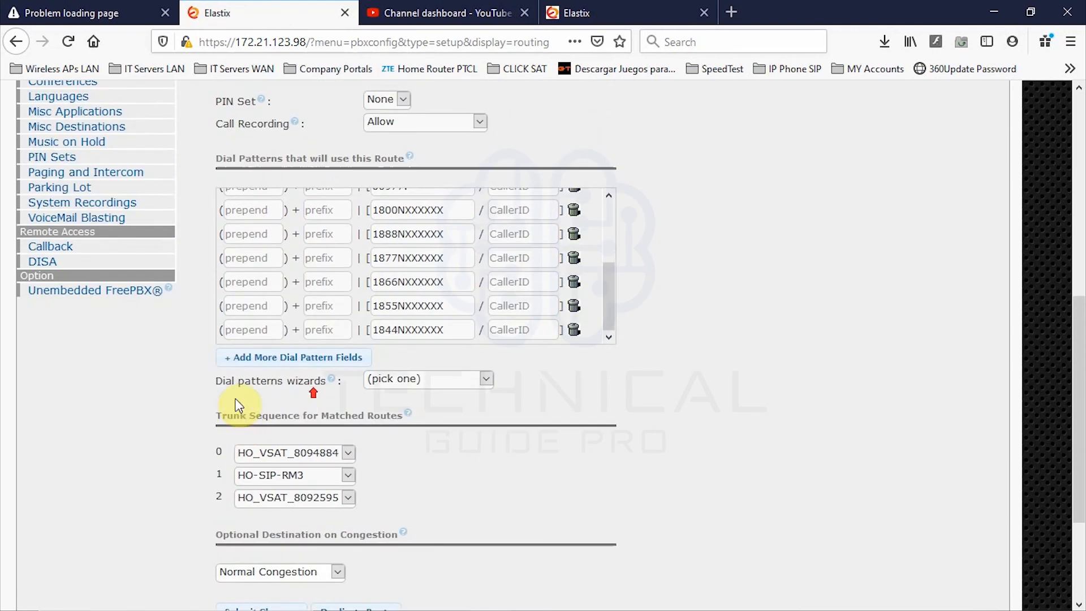
scroll(269, 496, "down", 3)
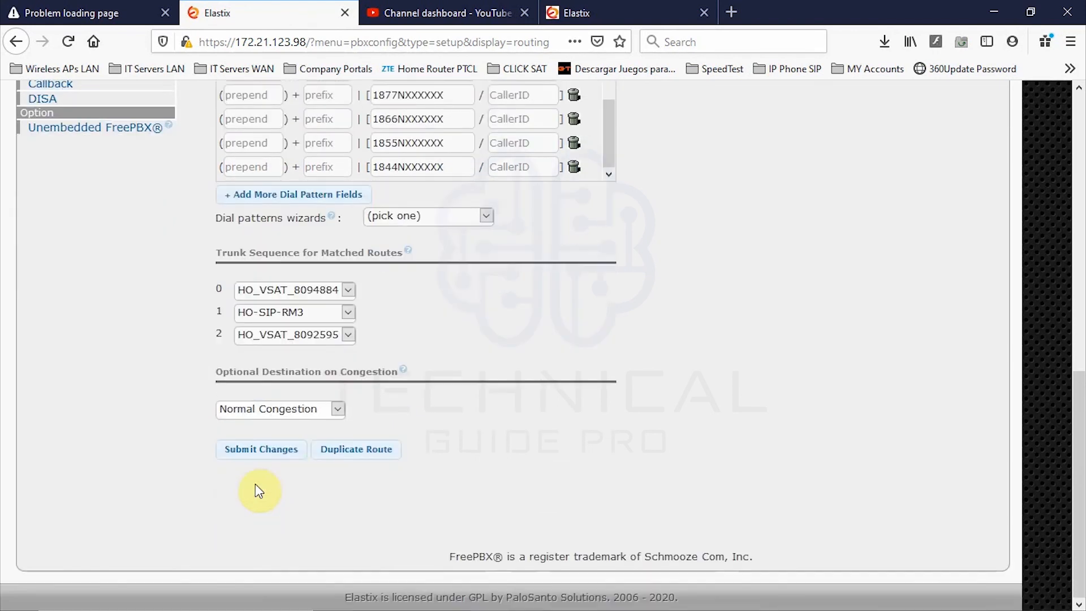
- Submit the TEST route changes and apply the configuration to the PBX
left_click(283, 453)
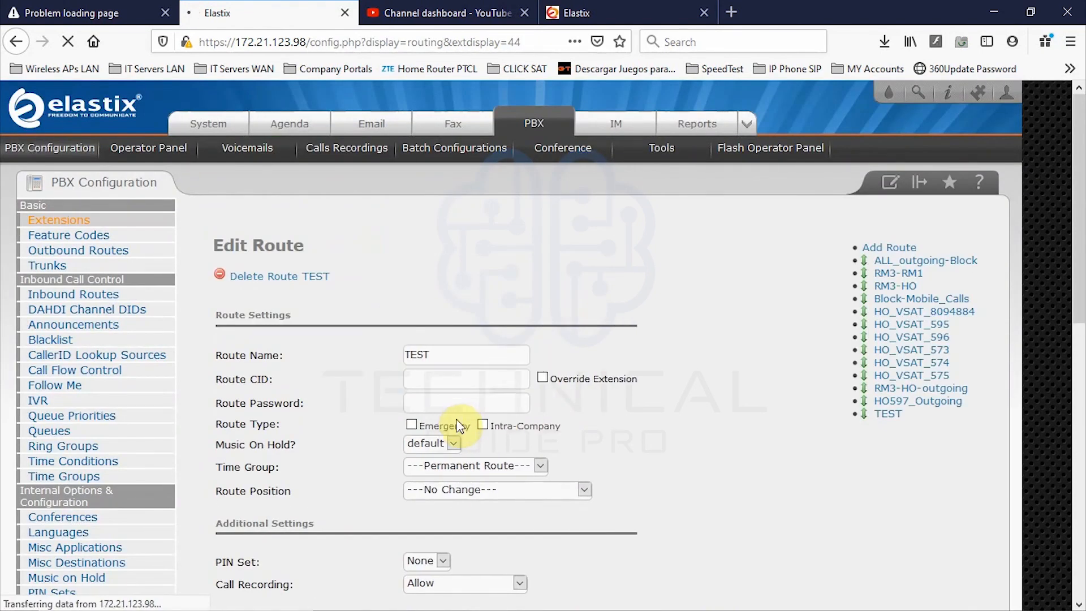
left_click(584, 214)
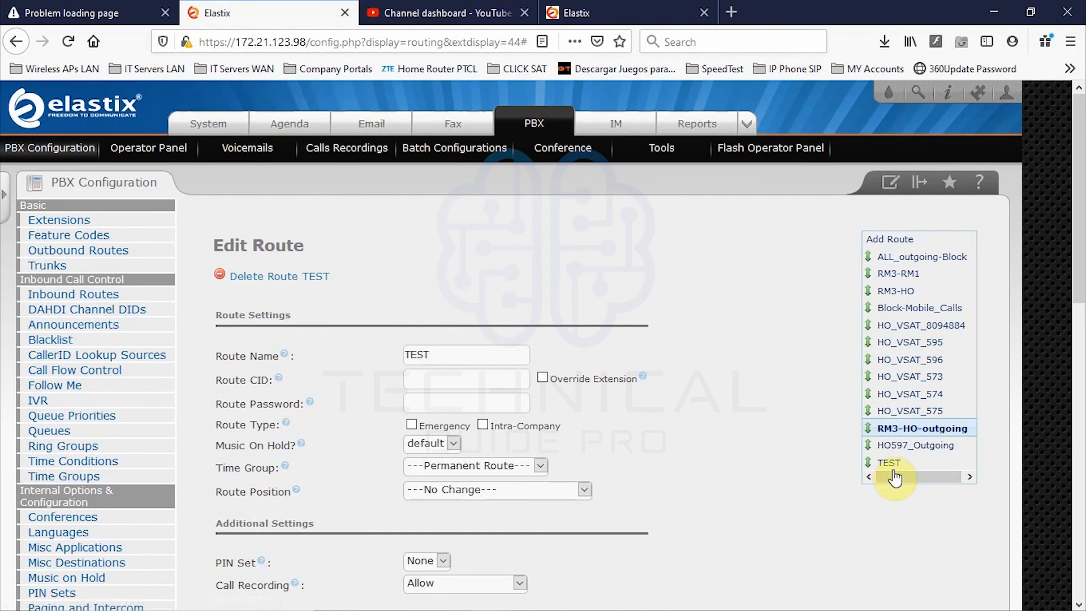
scroll(899, 463, "down", 3)
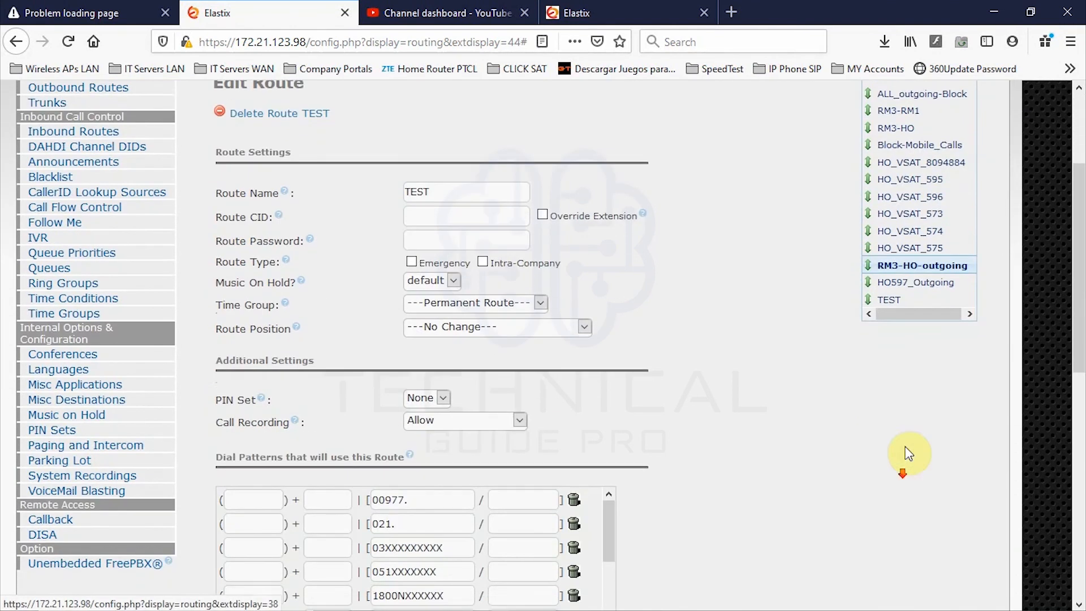
- Open the TEST route from the right-hand route list for editing
left_click(899, 300)
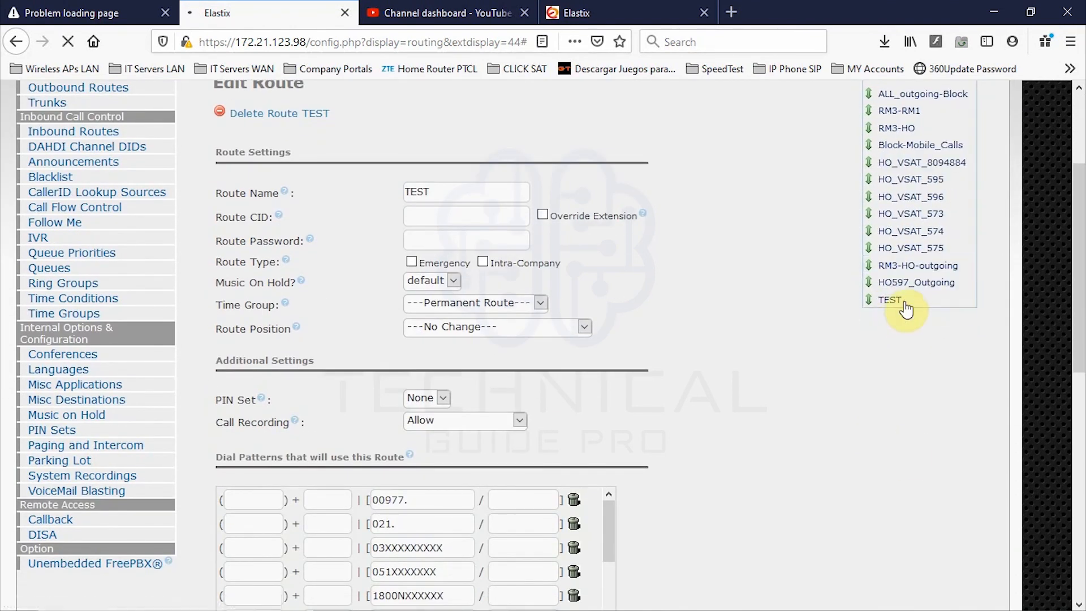
left_click(896, 302)
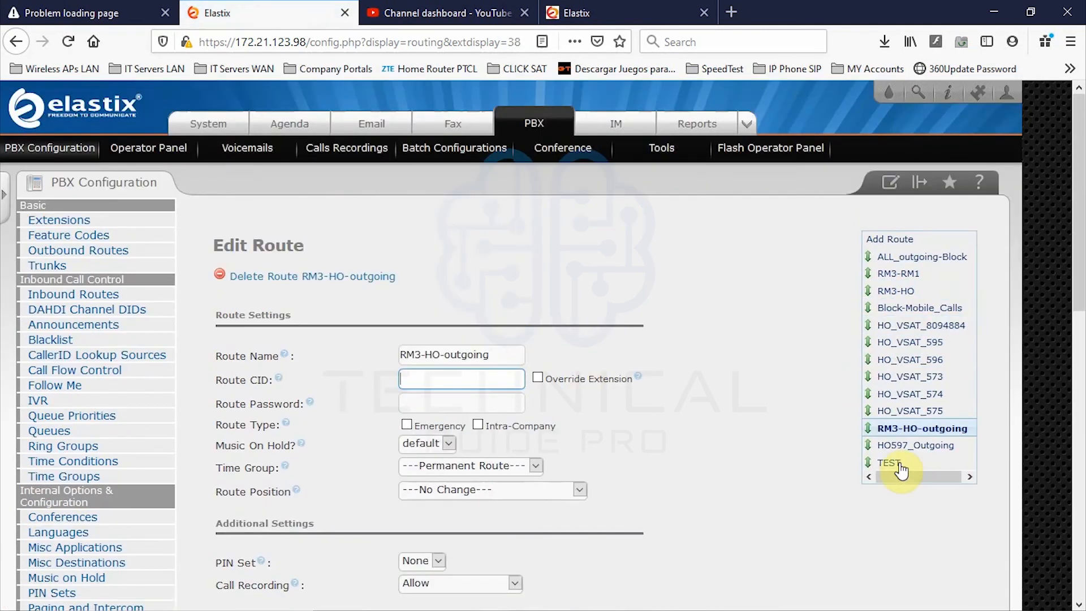
left_click(891, 465)
scroll(979, 479, "down", 8)
scroll(979, 480, "up", 5)
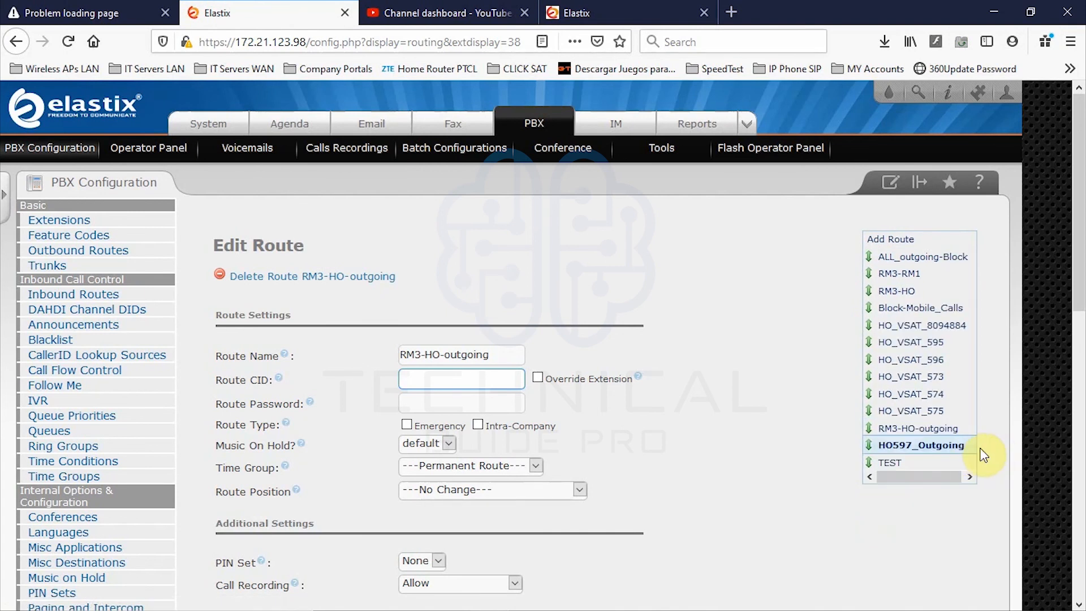
scroll(1024, 442, "down", 2)
scroll(1023, 437, "up", 2)
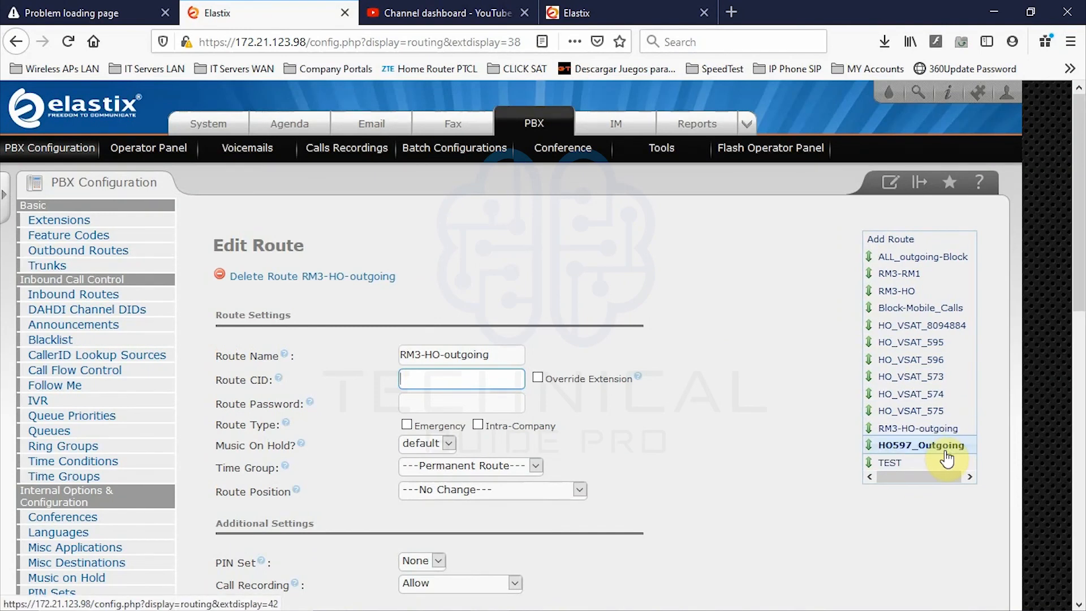
right_click(915, 463)
key("Escape")
- Reopen TEST and delete the 911 and 1800–1888 toll-free dial patterns
left_click(884, 465)
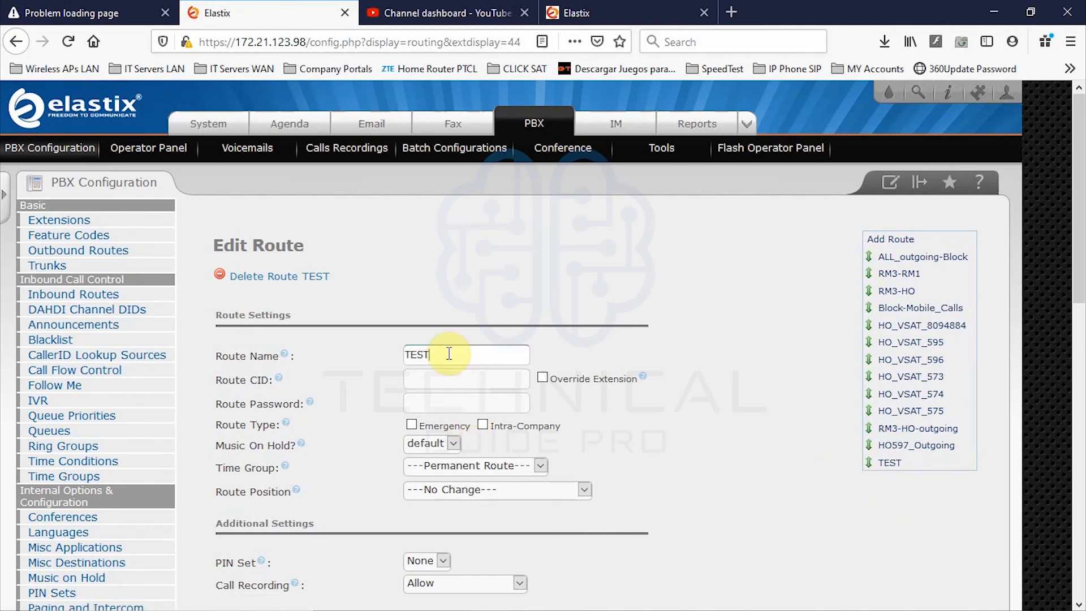
scroll(453, 356, "down", 4)
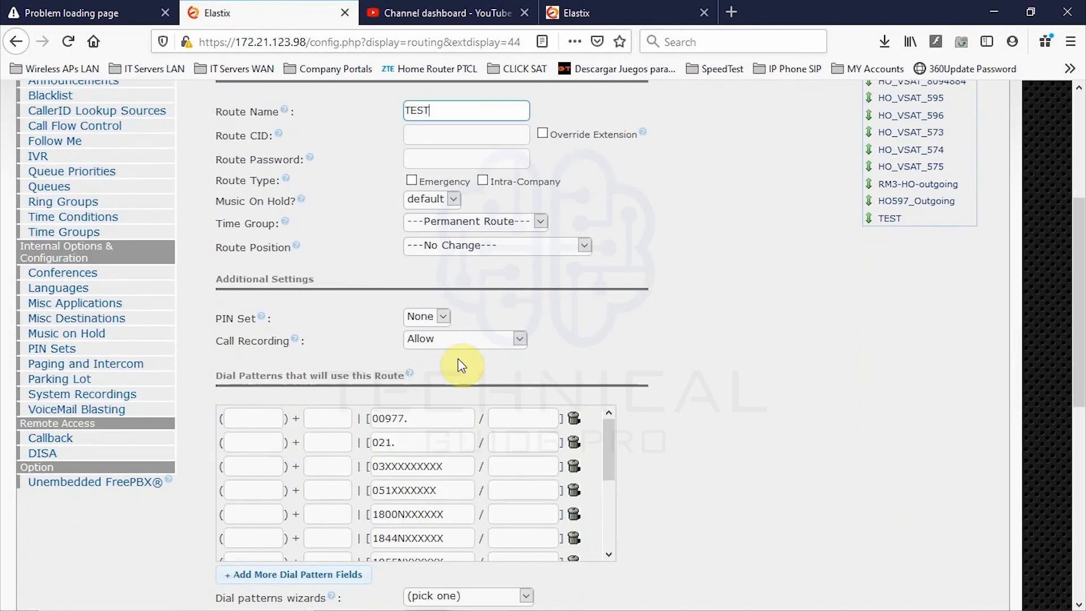
scroll(457, 358, "down", 3)
scroll(457, 358, "down", 4)
scroll(463, 363, "up", 4)
left_click_drag(616, 307, 606, 384)
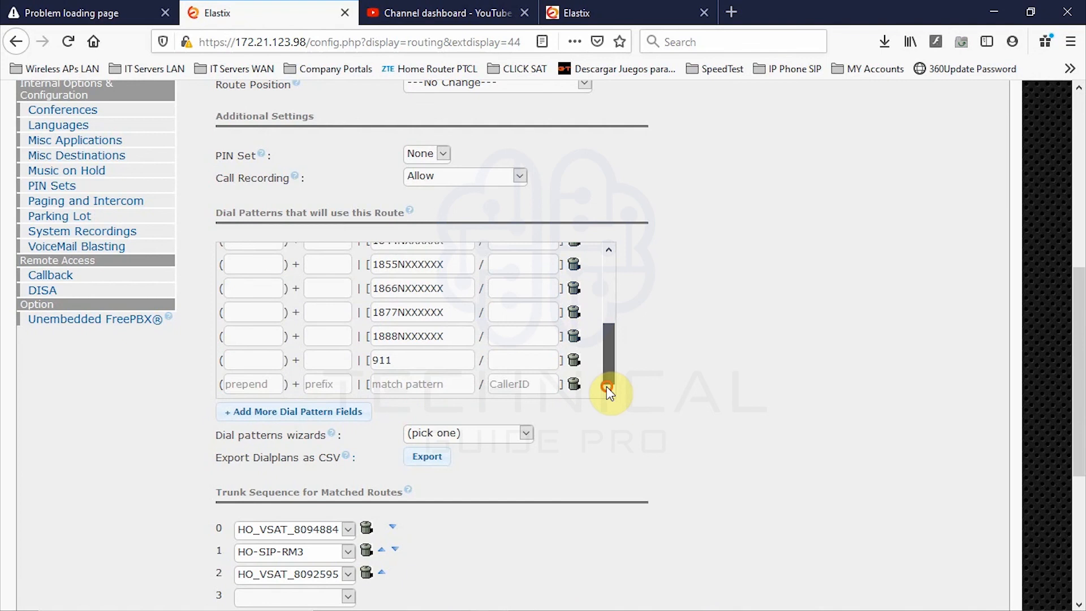
left_click(574, 379)
left_click(574, 379)
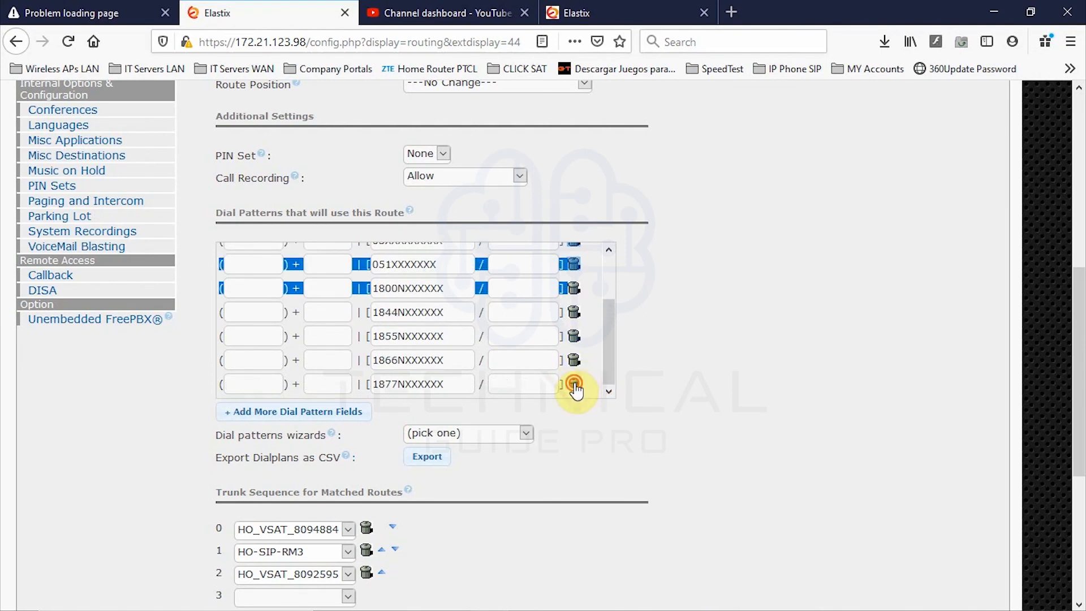
left_click(574, 379)
left_click(575, 380)
left_click(575, 379)
left_click(575, 376)
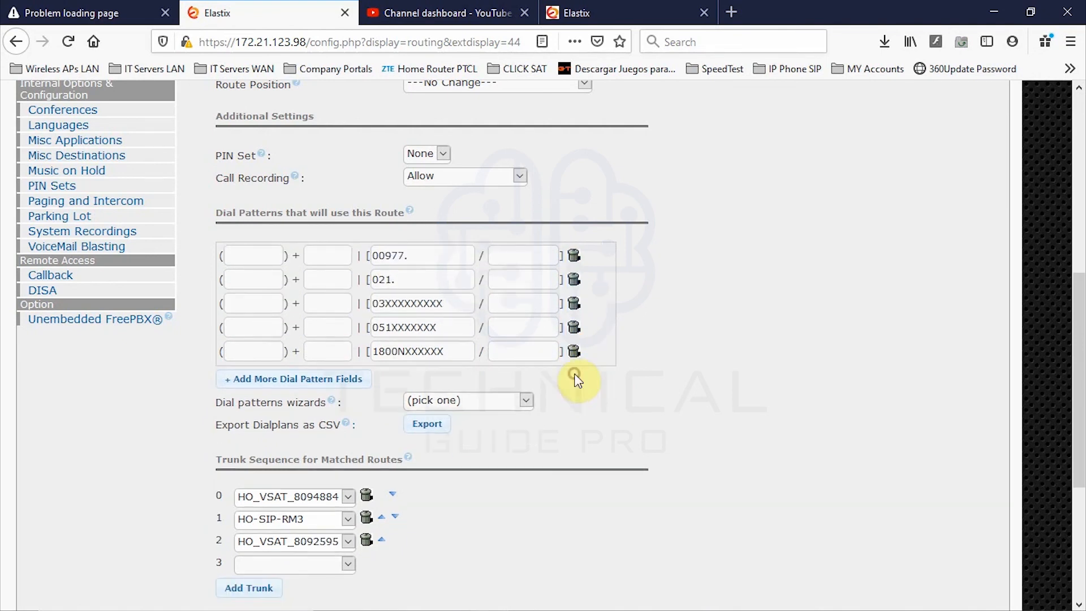
left_click(574, 352)
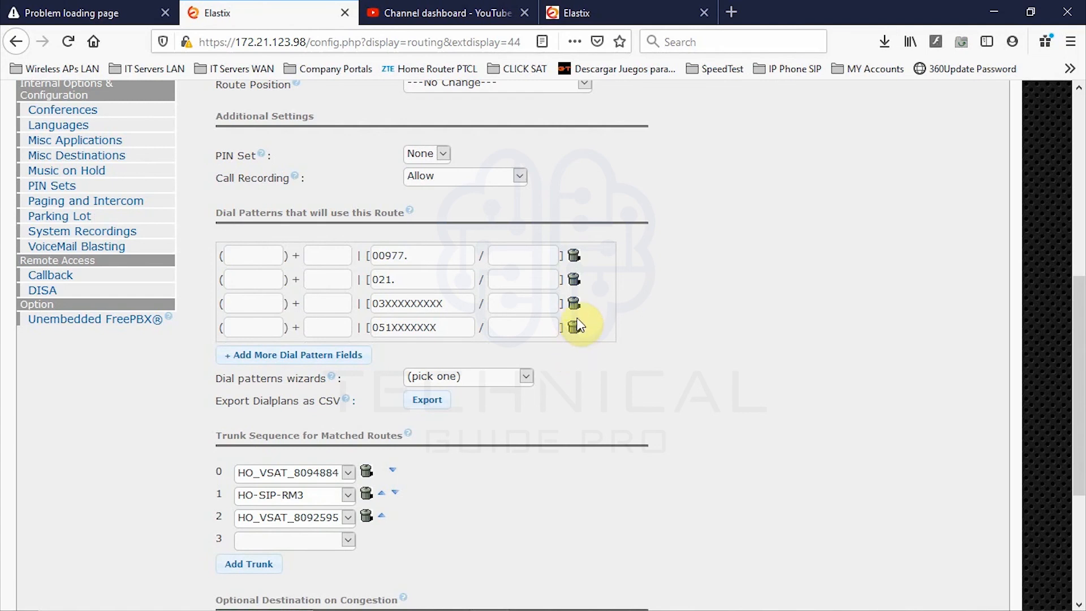
- Keep HO_VSAT_8092595 as the third trunk, leave the fourth slot empty, and add a trunk row
scroll(492, 376, "down", 4)
left_click(348, 289)
left_click(443, 321)
left_click(348, 311)
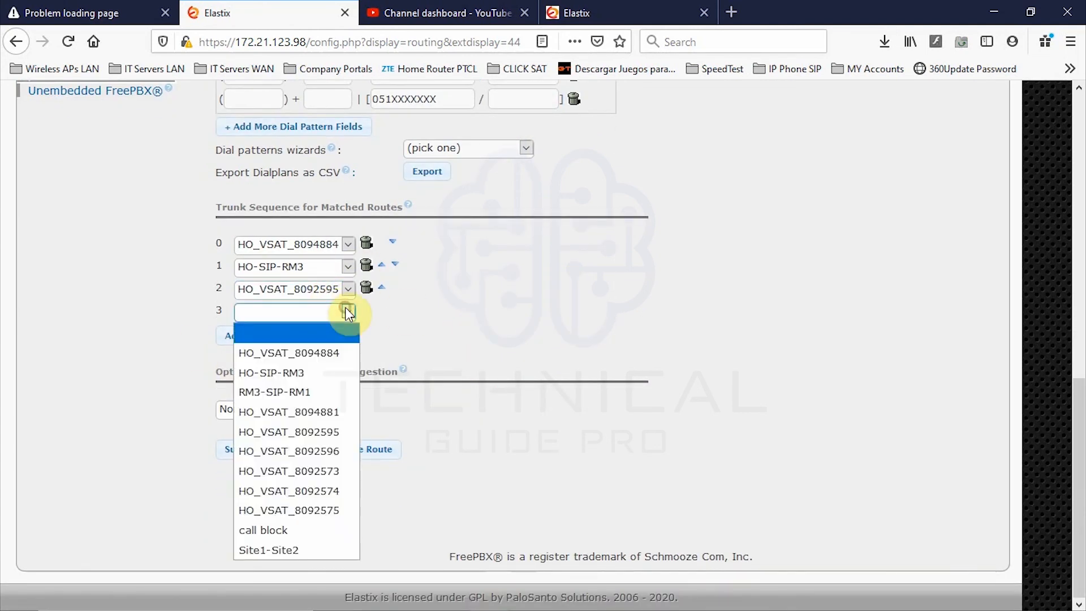
left_click(502, 367)
left_click(259, 339)
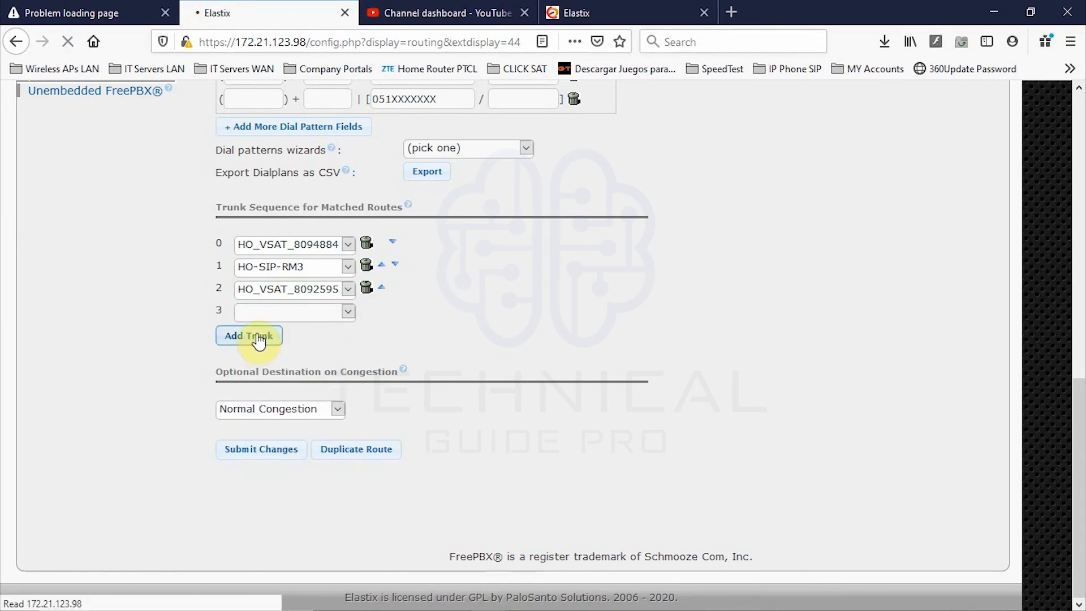